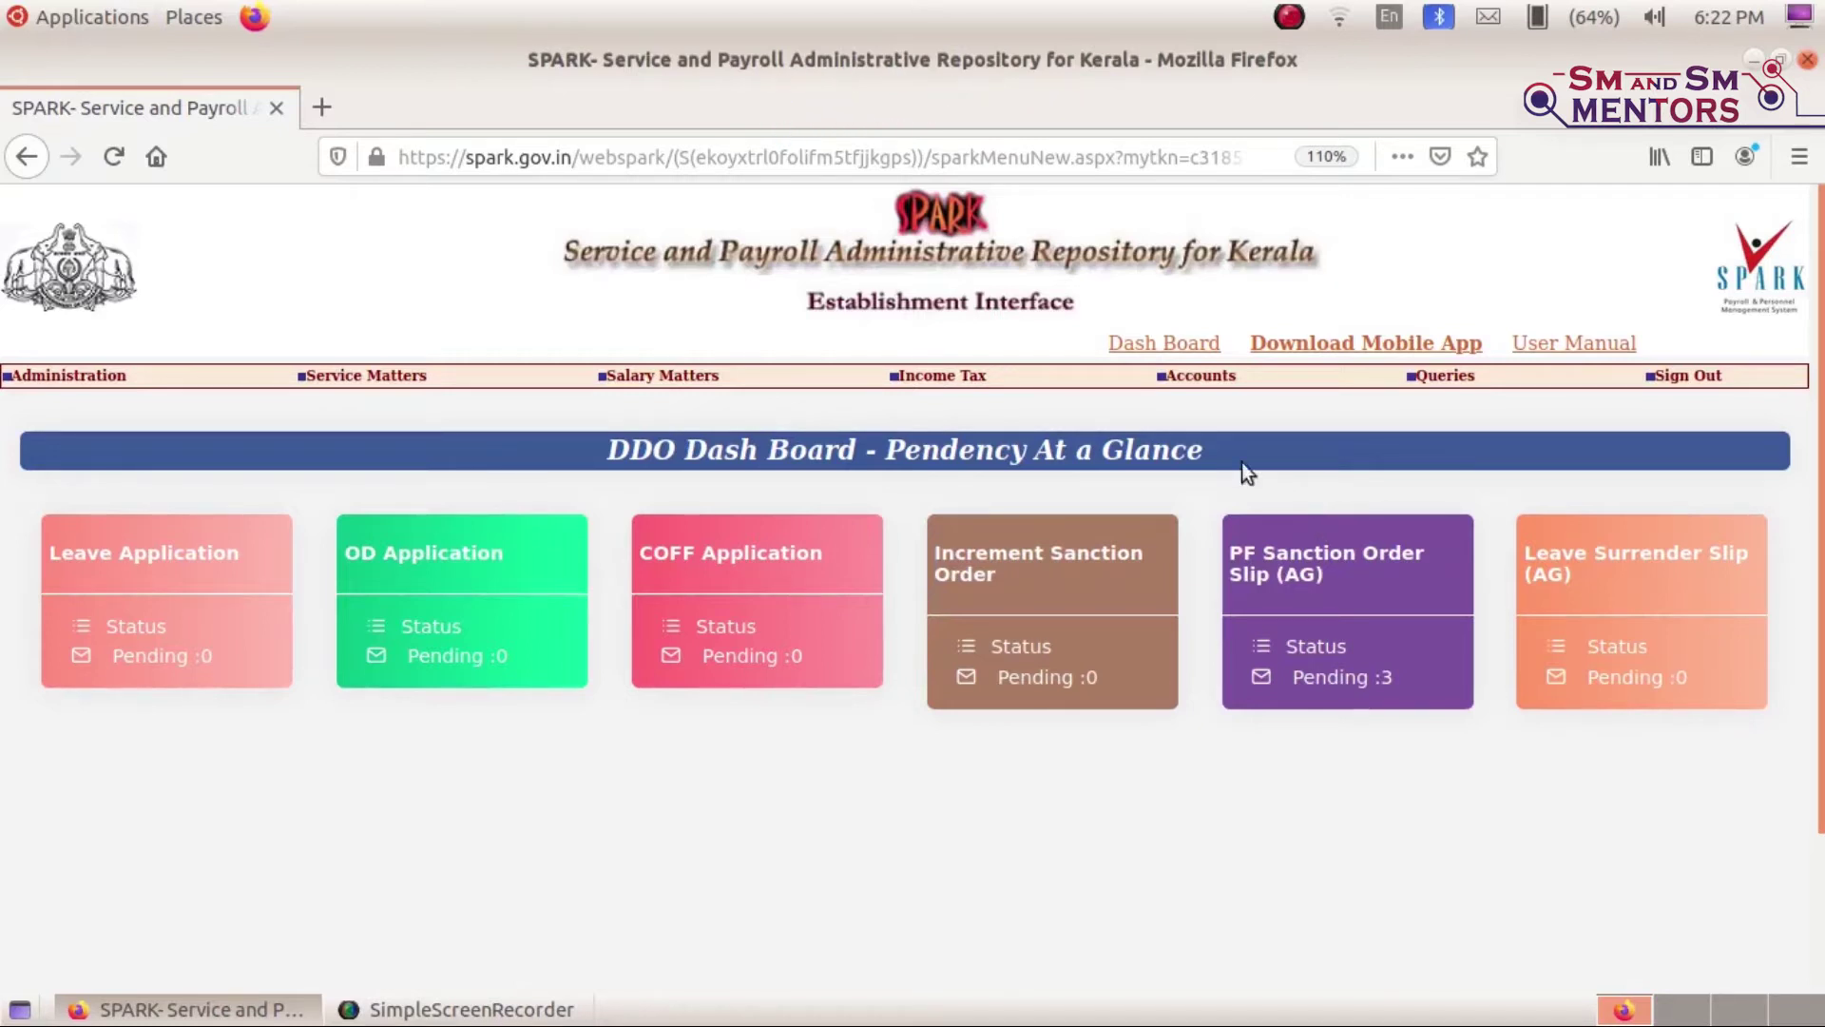
Bring up the Accounts > Temporary Employees > Claim Entry submenu of claim types.
{"action": "mouse_move", "coordinate": [1213, 379]}
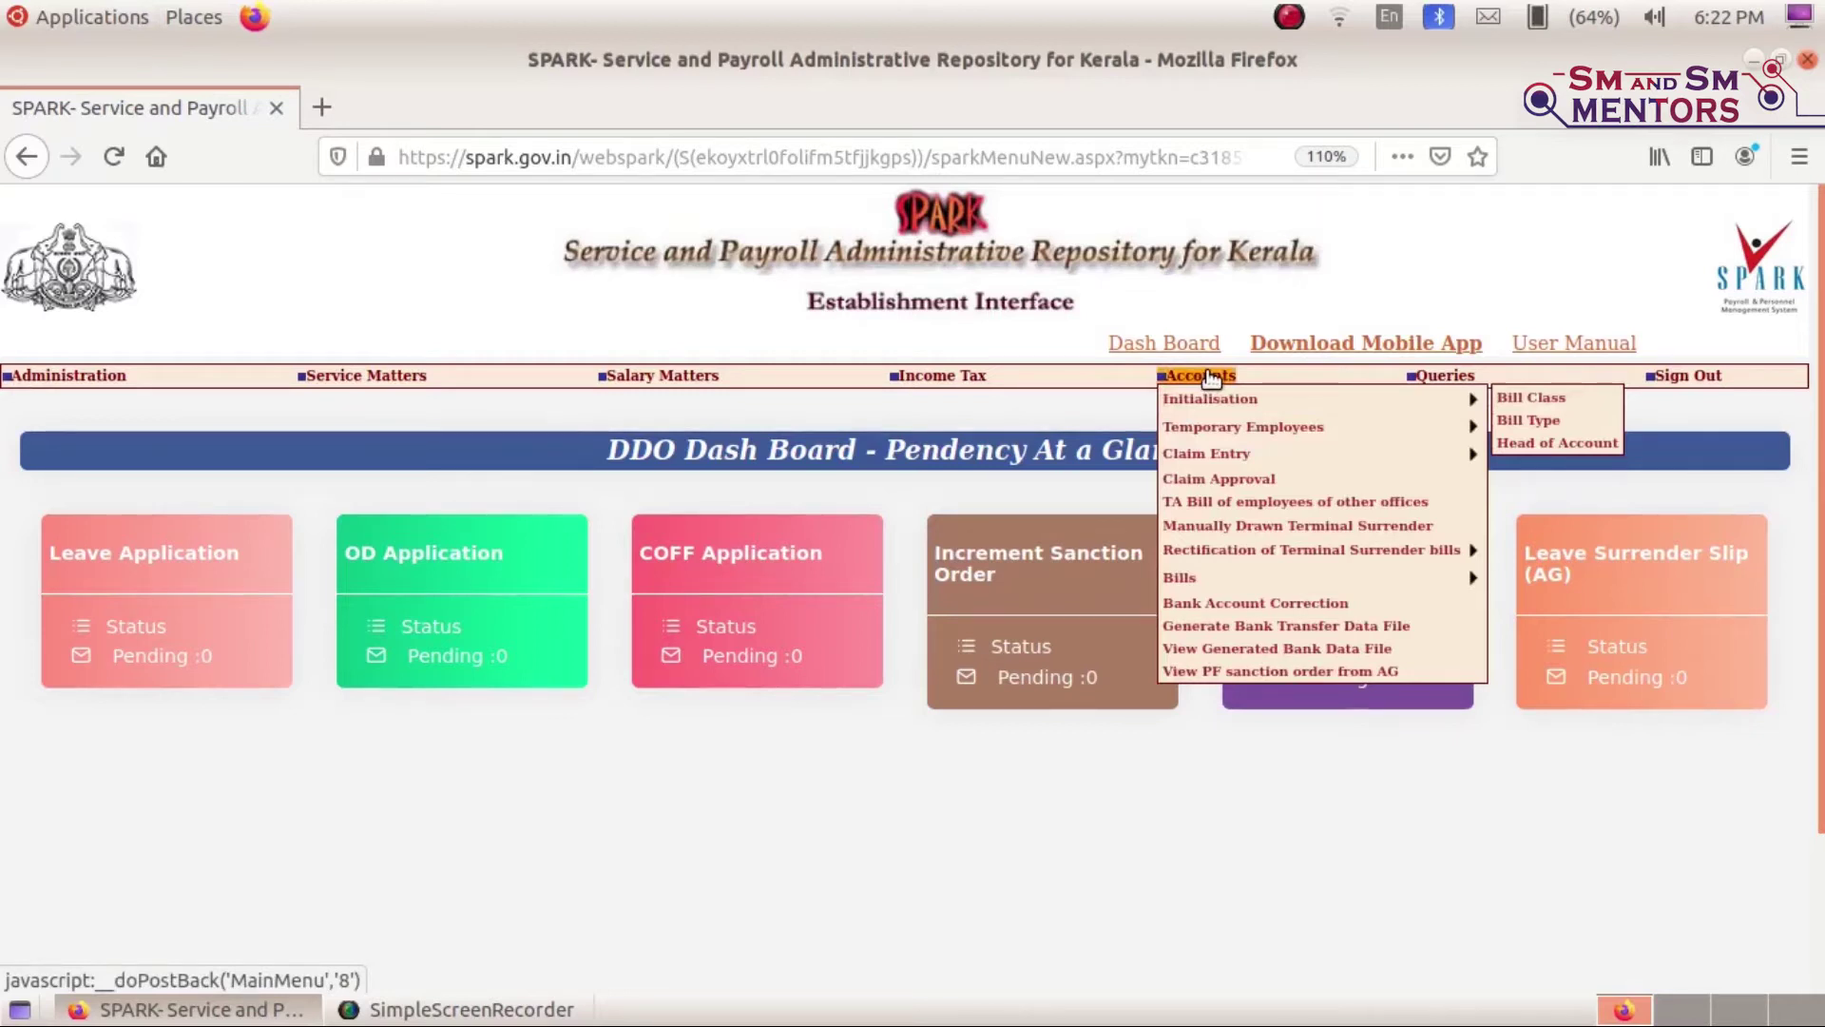
{"action": "mouse_move", "coordinate": [1326, 438]}
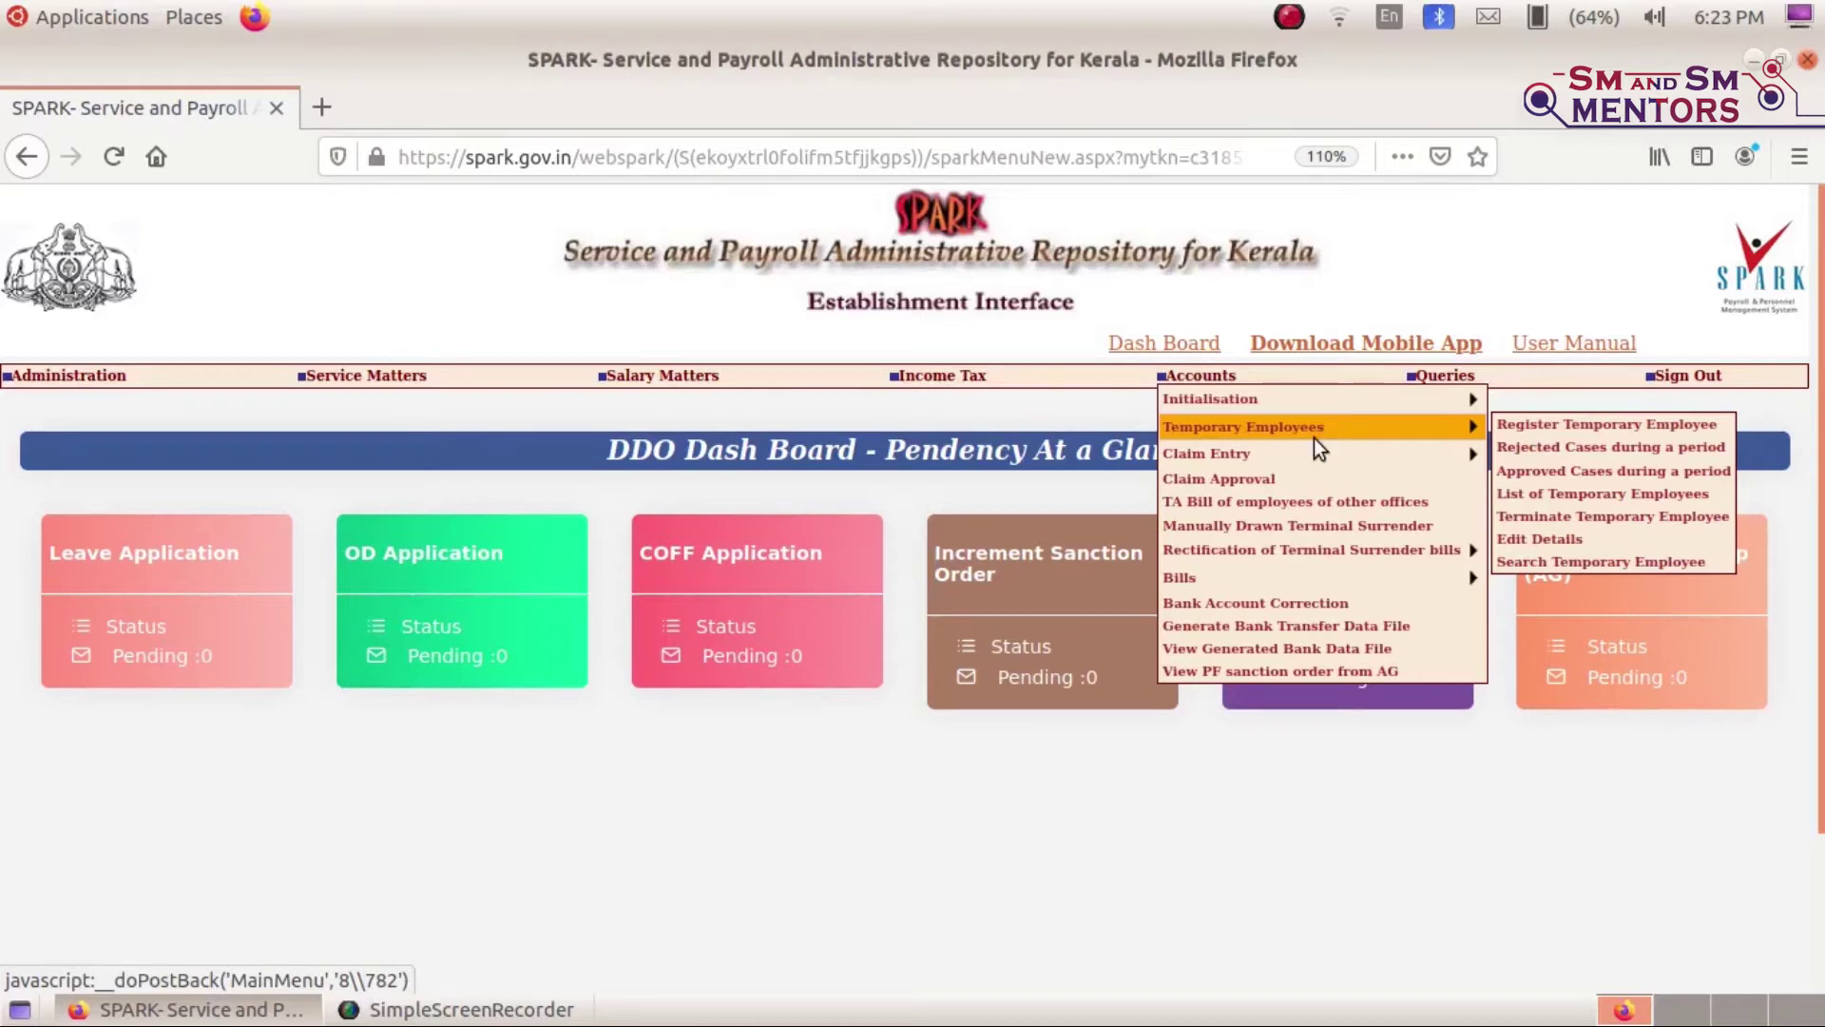
{"action": "mouse_move", "coordinate": [1274, 453]}
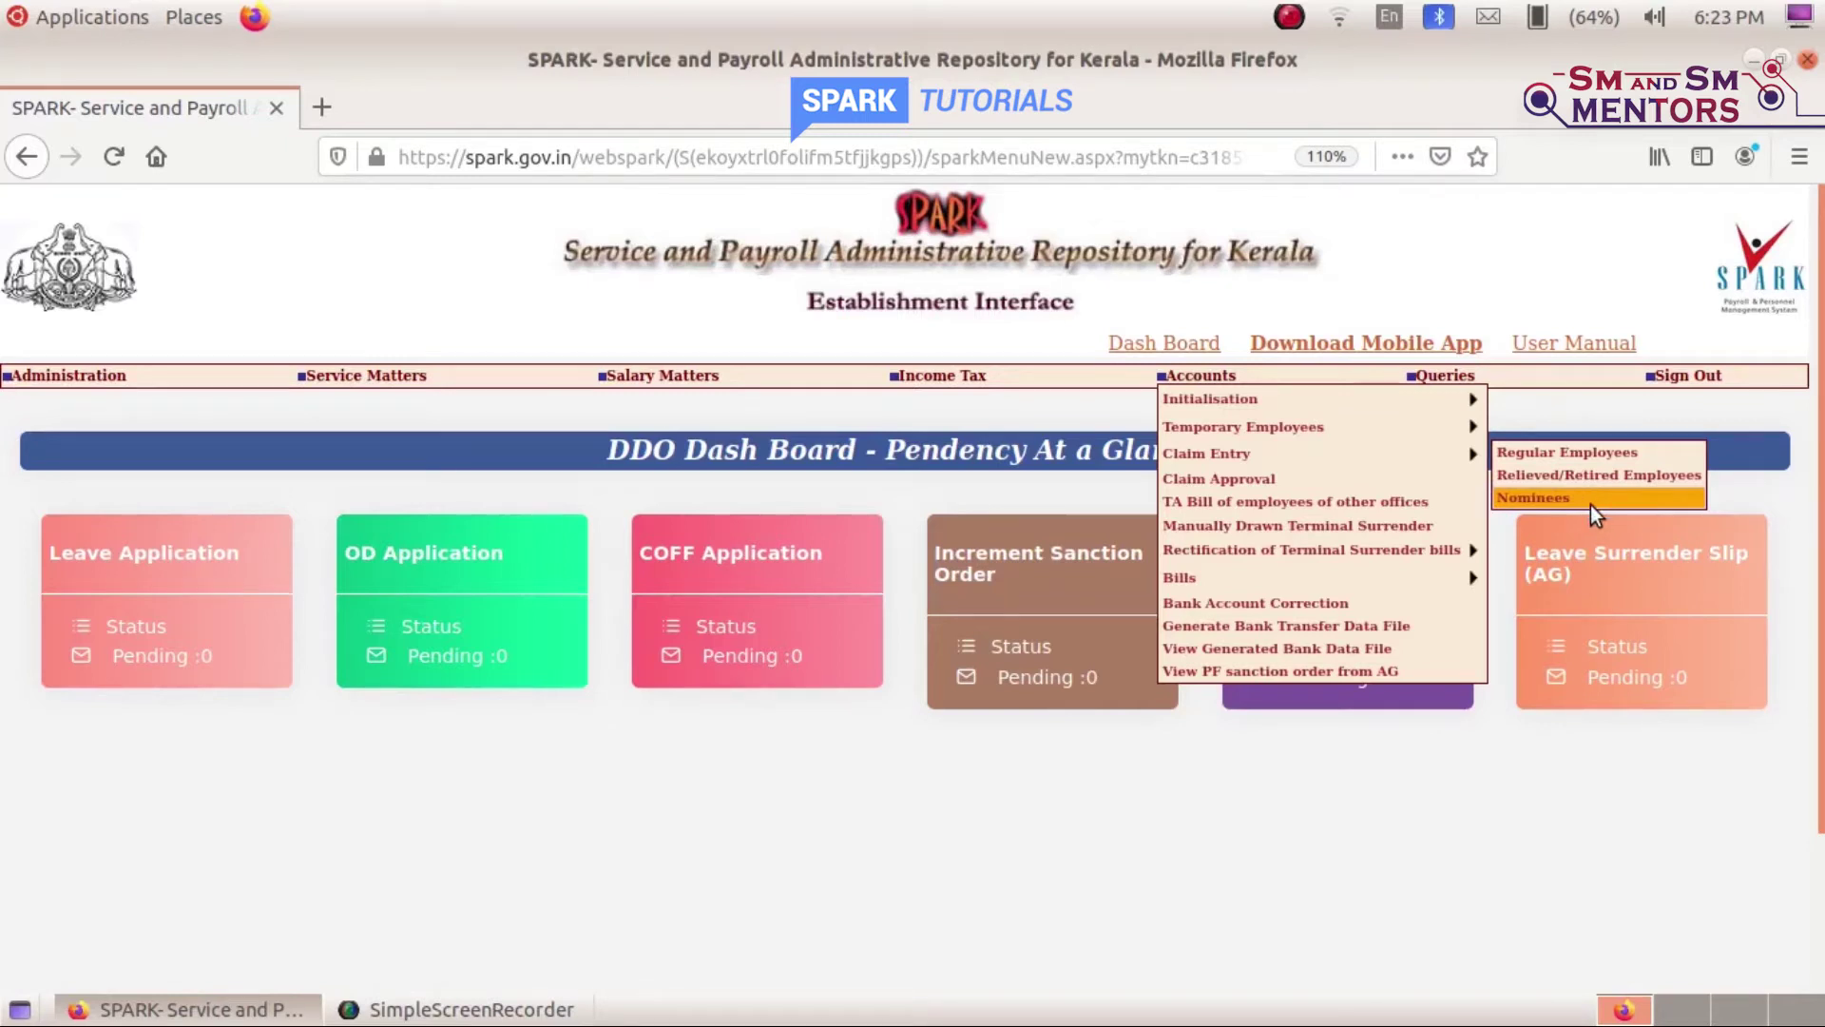
Start a claim for Education (Higher Secondary), GOVT. H.S.S, EZHUR., Pay and Allowances for Temporary employees, DDO 158.
{"action": "left_click", "coordinate": [1571, 454]}
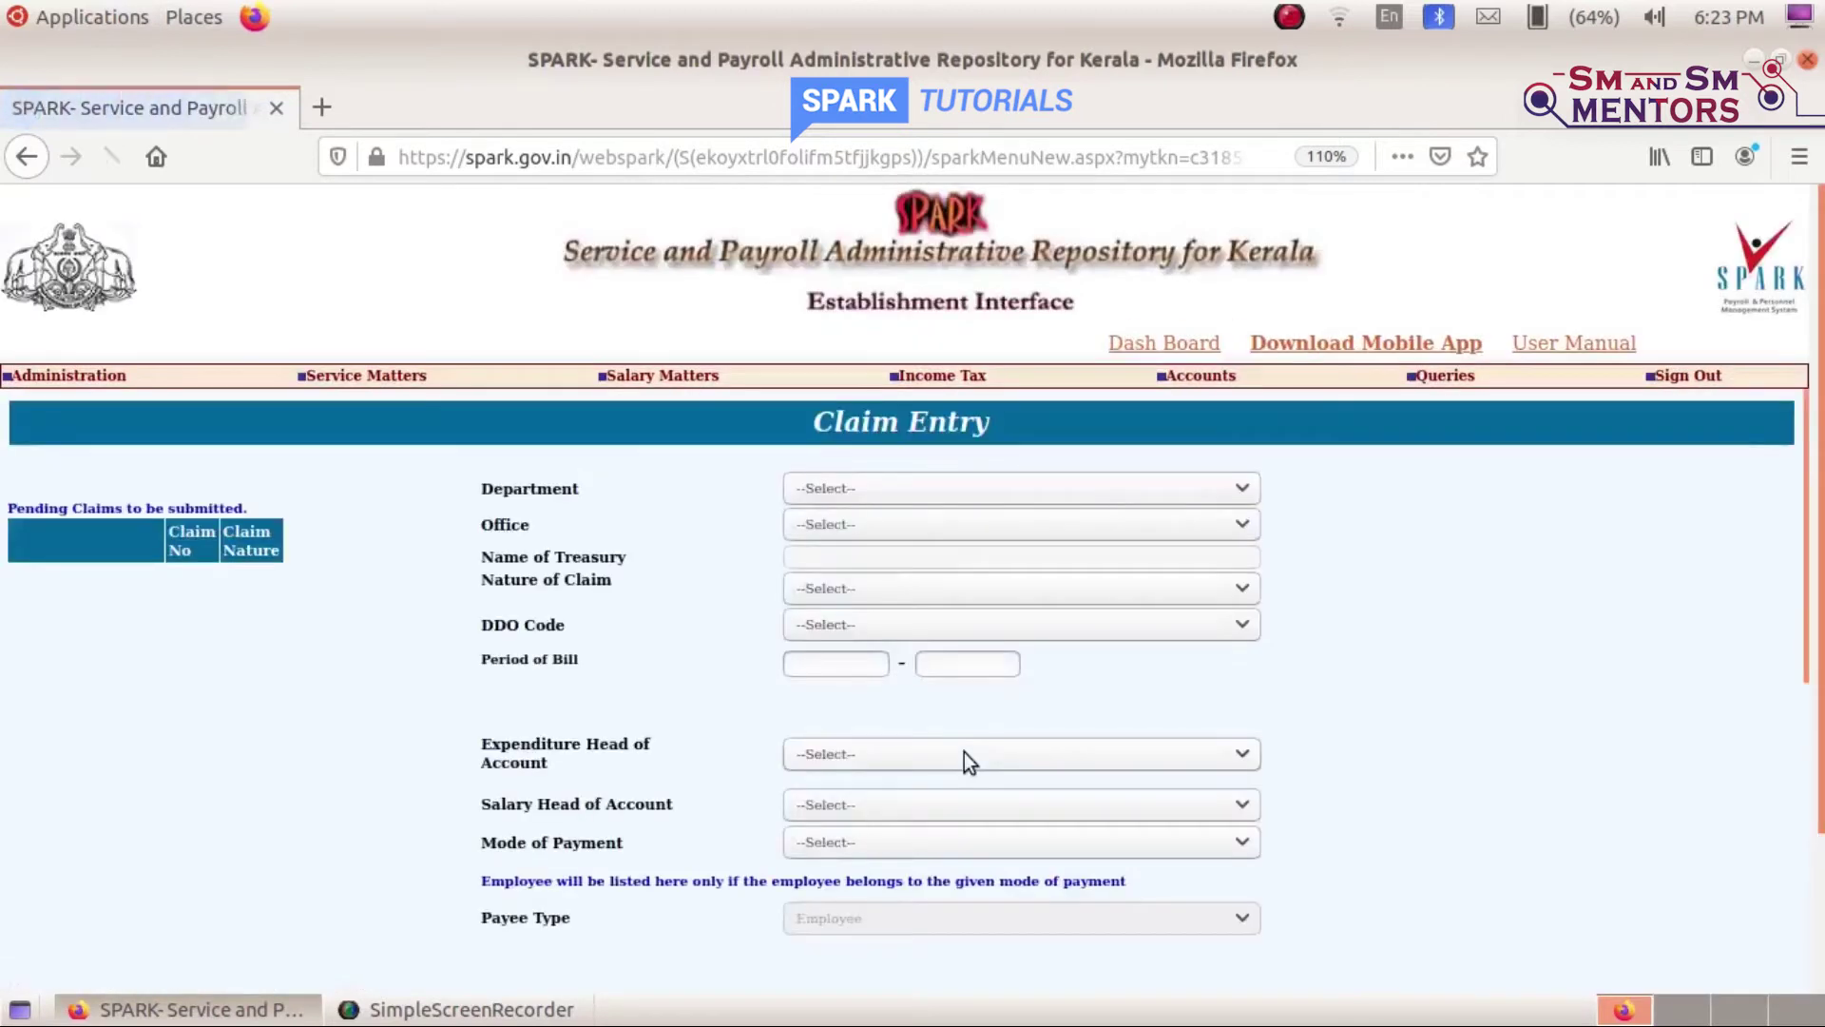
{"action": "left_click", "coordinate": [920, 490]}
{"action": "left_click", "coordinate": [880, 542]}
{"action": "left_click", "coordinate": [829, 523]}
{"action": "left_click", "coordinate": [846, 583]}
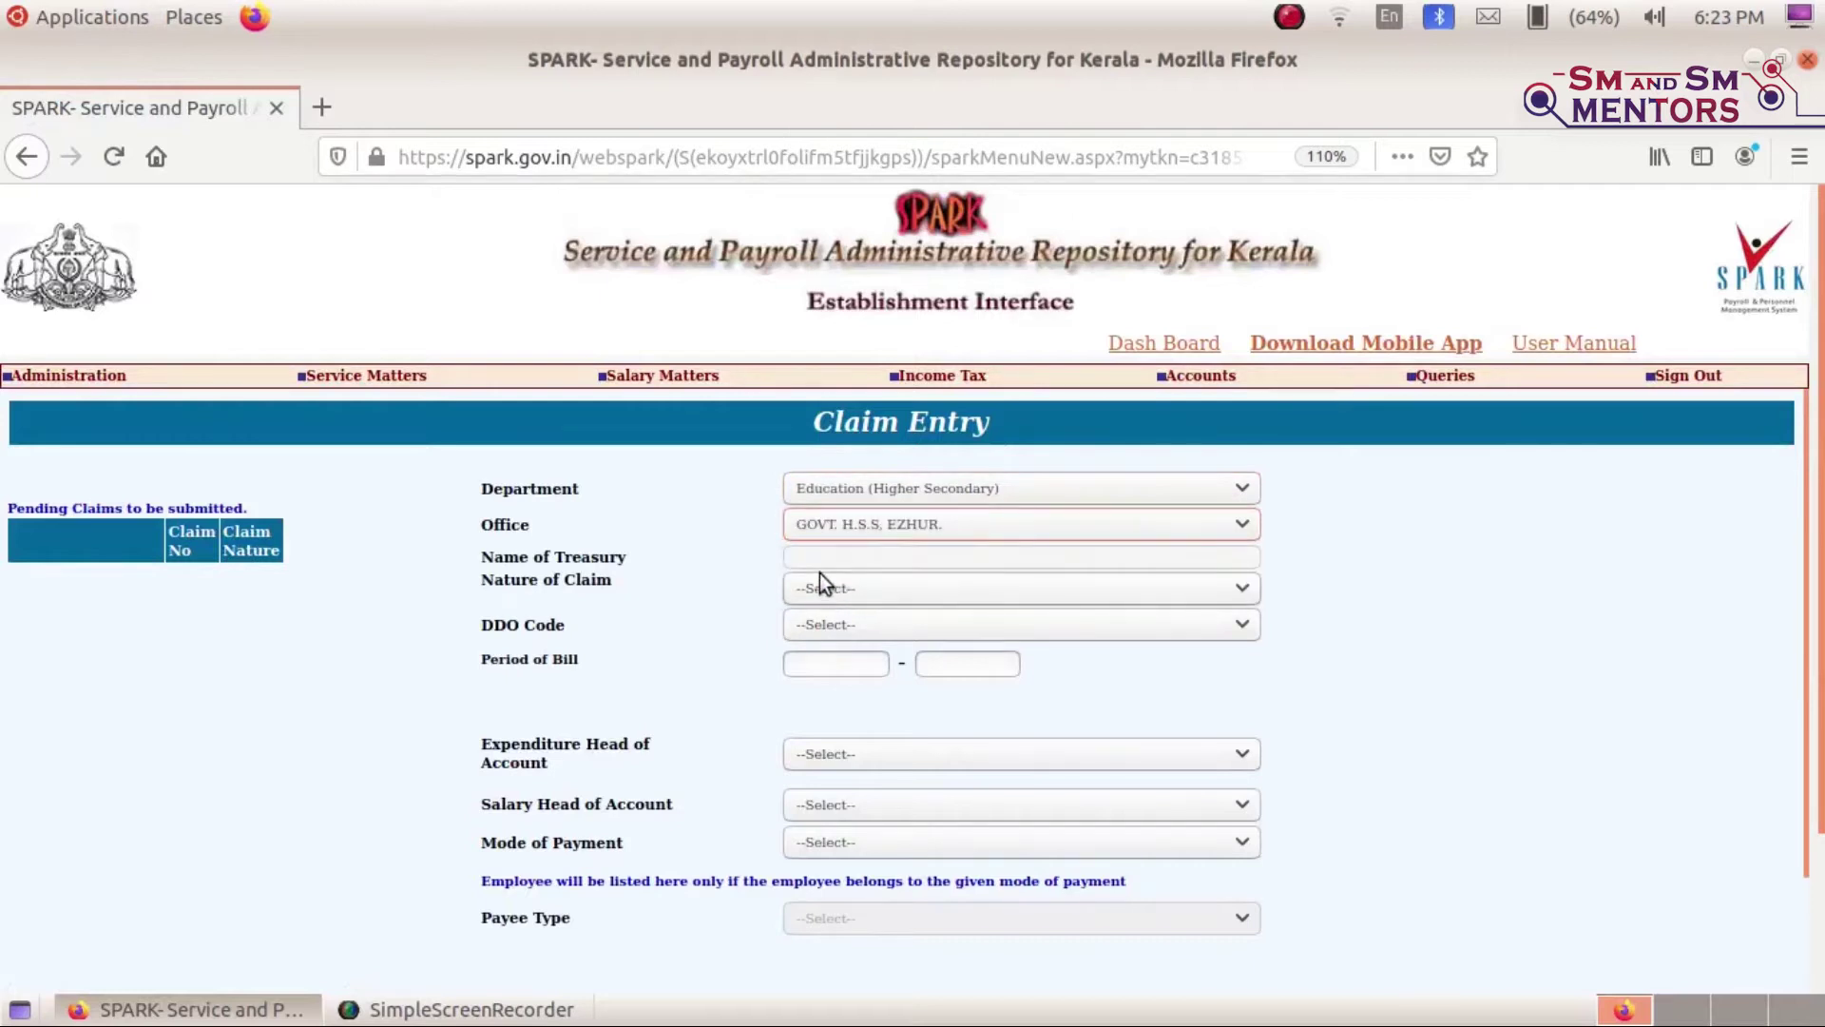
{"action": "left_click", "coordinate": [876, 589]}
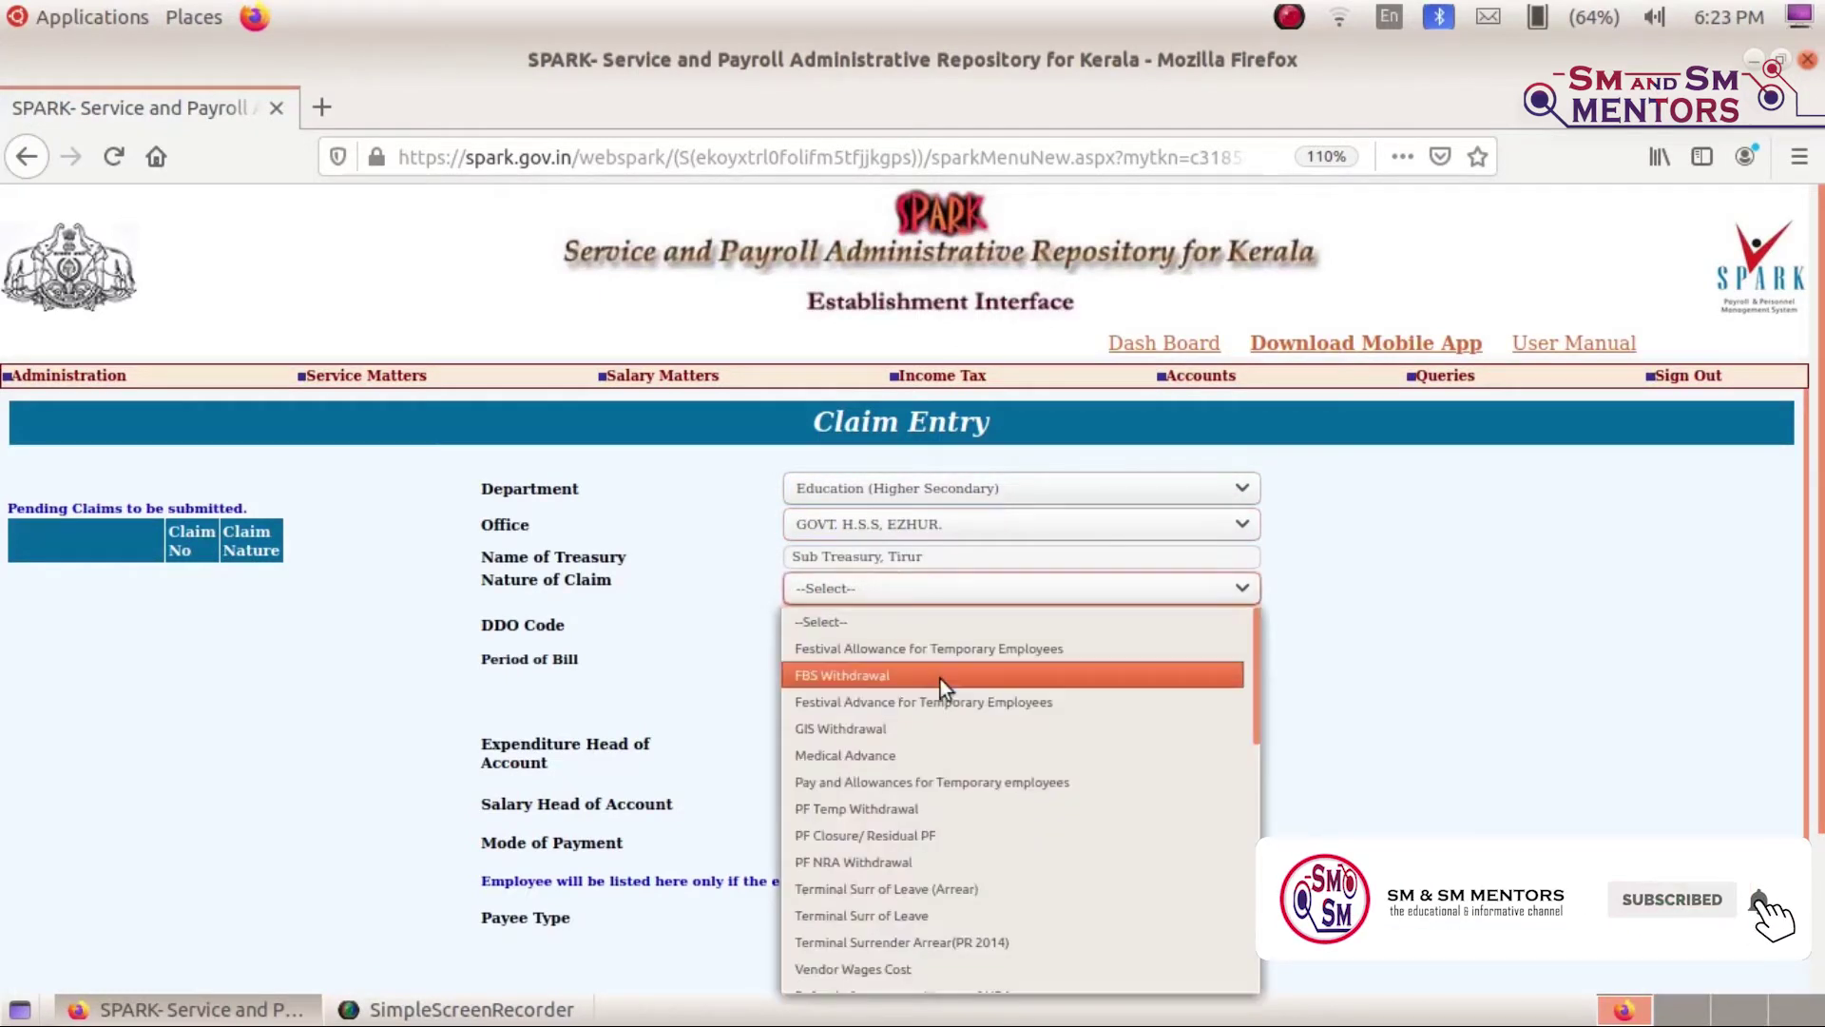
{"action": "scroll", "coordinate": [958, 837], "scroll_direction": "down", "scroll_amount": 1}
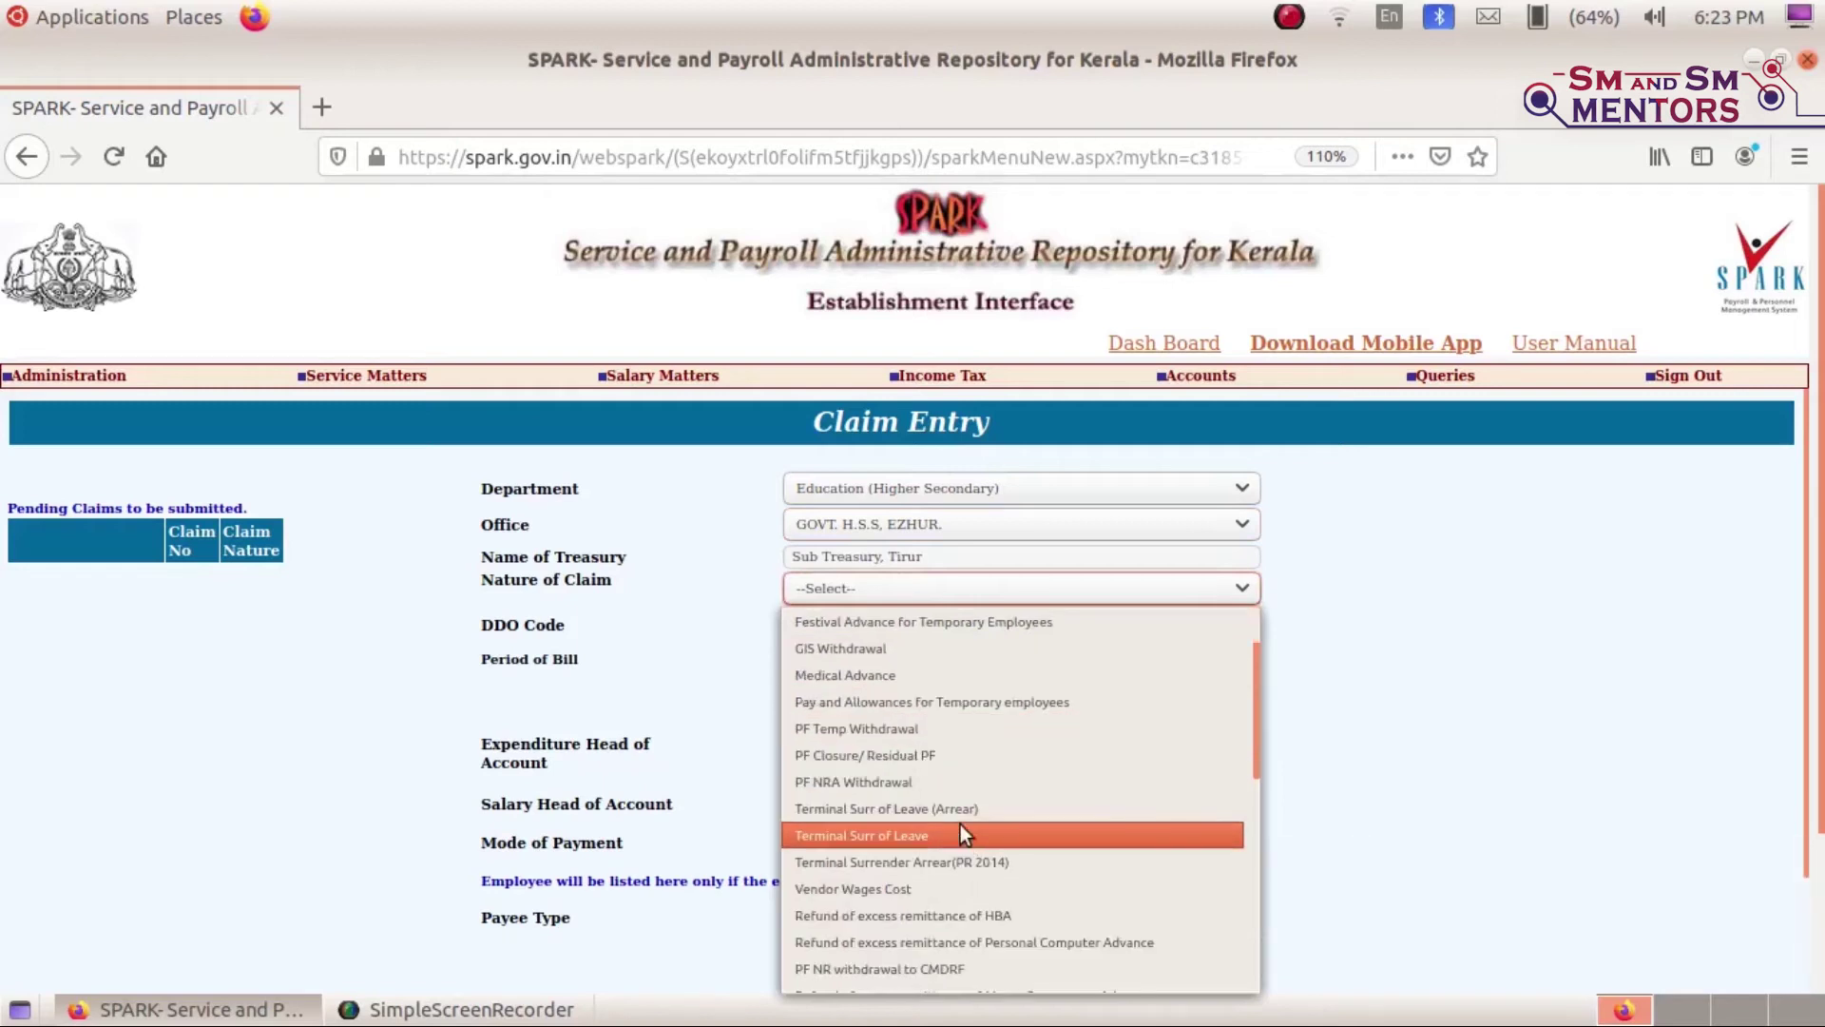
{"action": "left_click", "coordinate": [981, 702]}
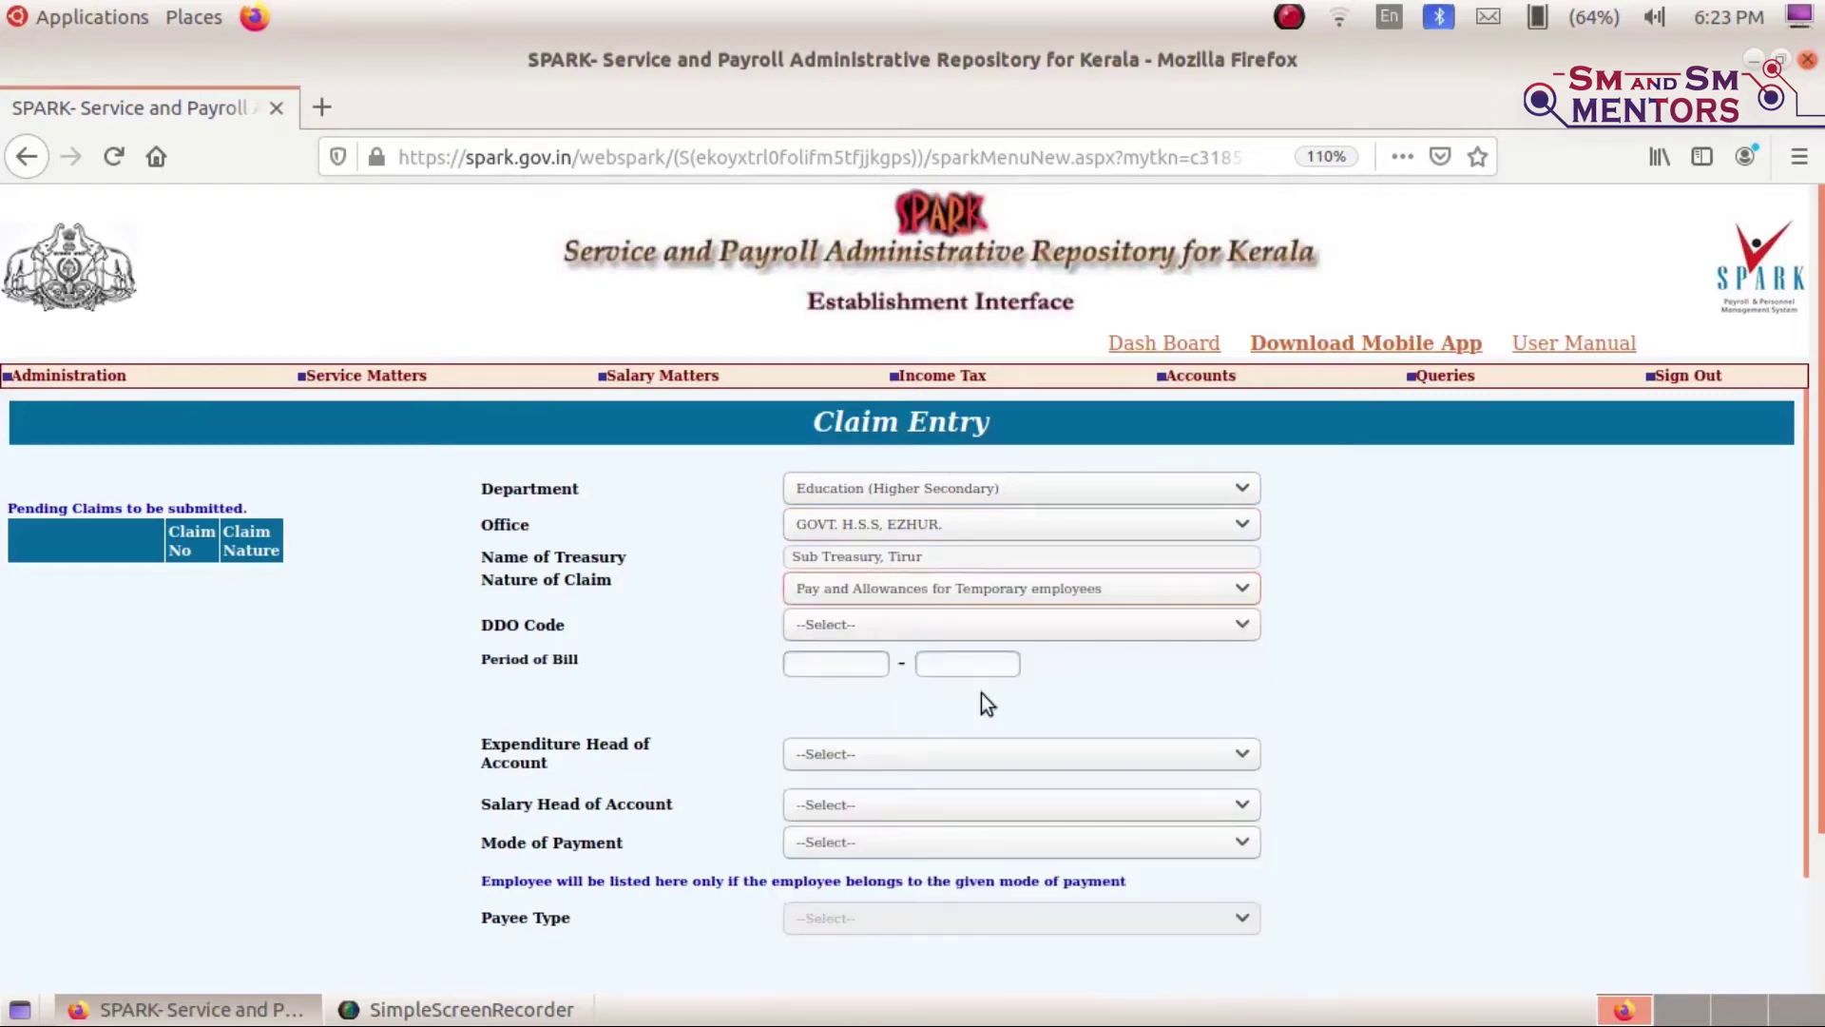
{"action": "left_click", "coordinate": [829, 625]}
{"action": "left_click", "coordinate": [787, 681]}
{"action": "left_click", "coordinate": [757, 665]}
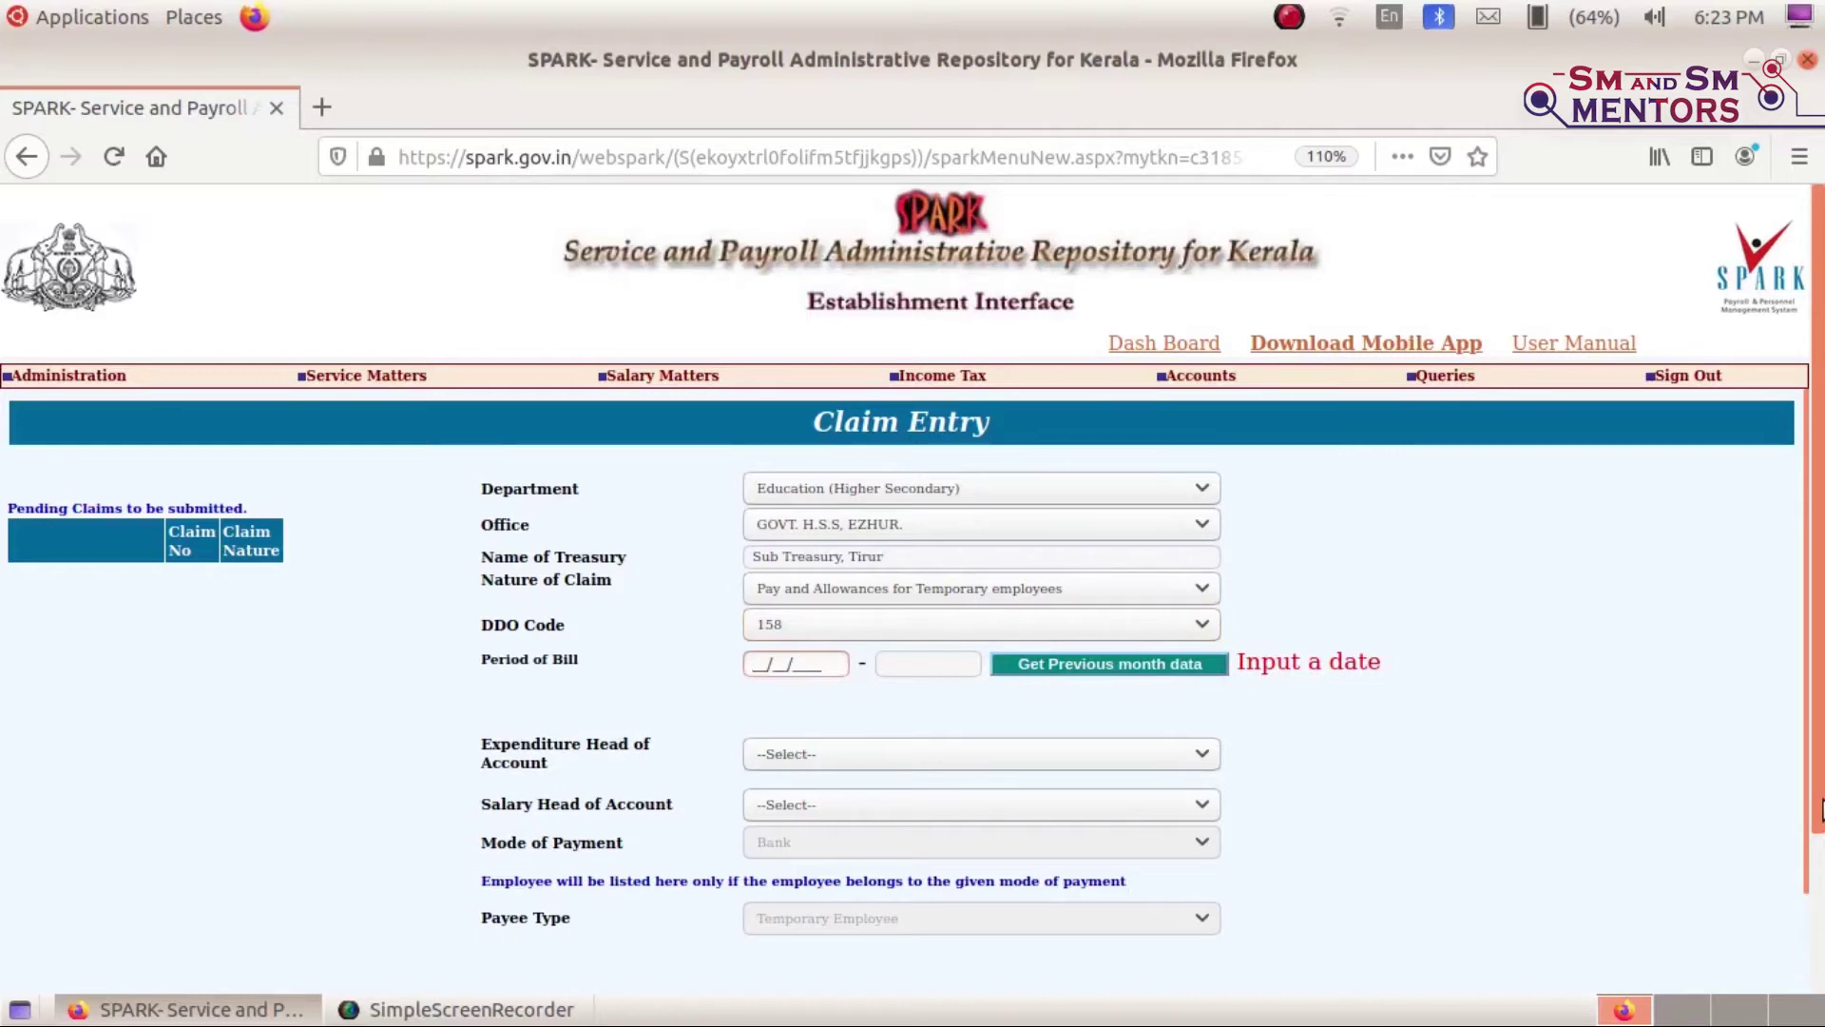
{"action": "type", "text": "20/02/2020"}
{"action": "key", "text": "Tab"}
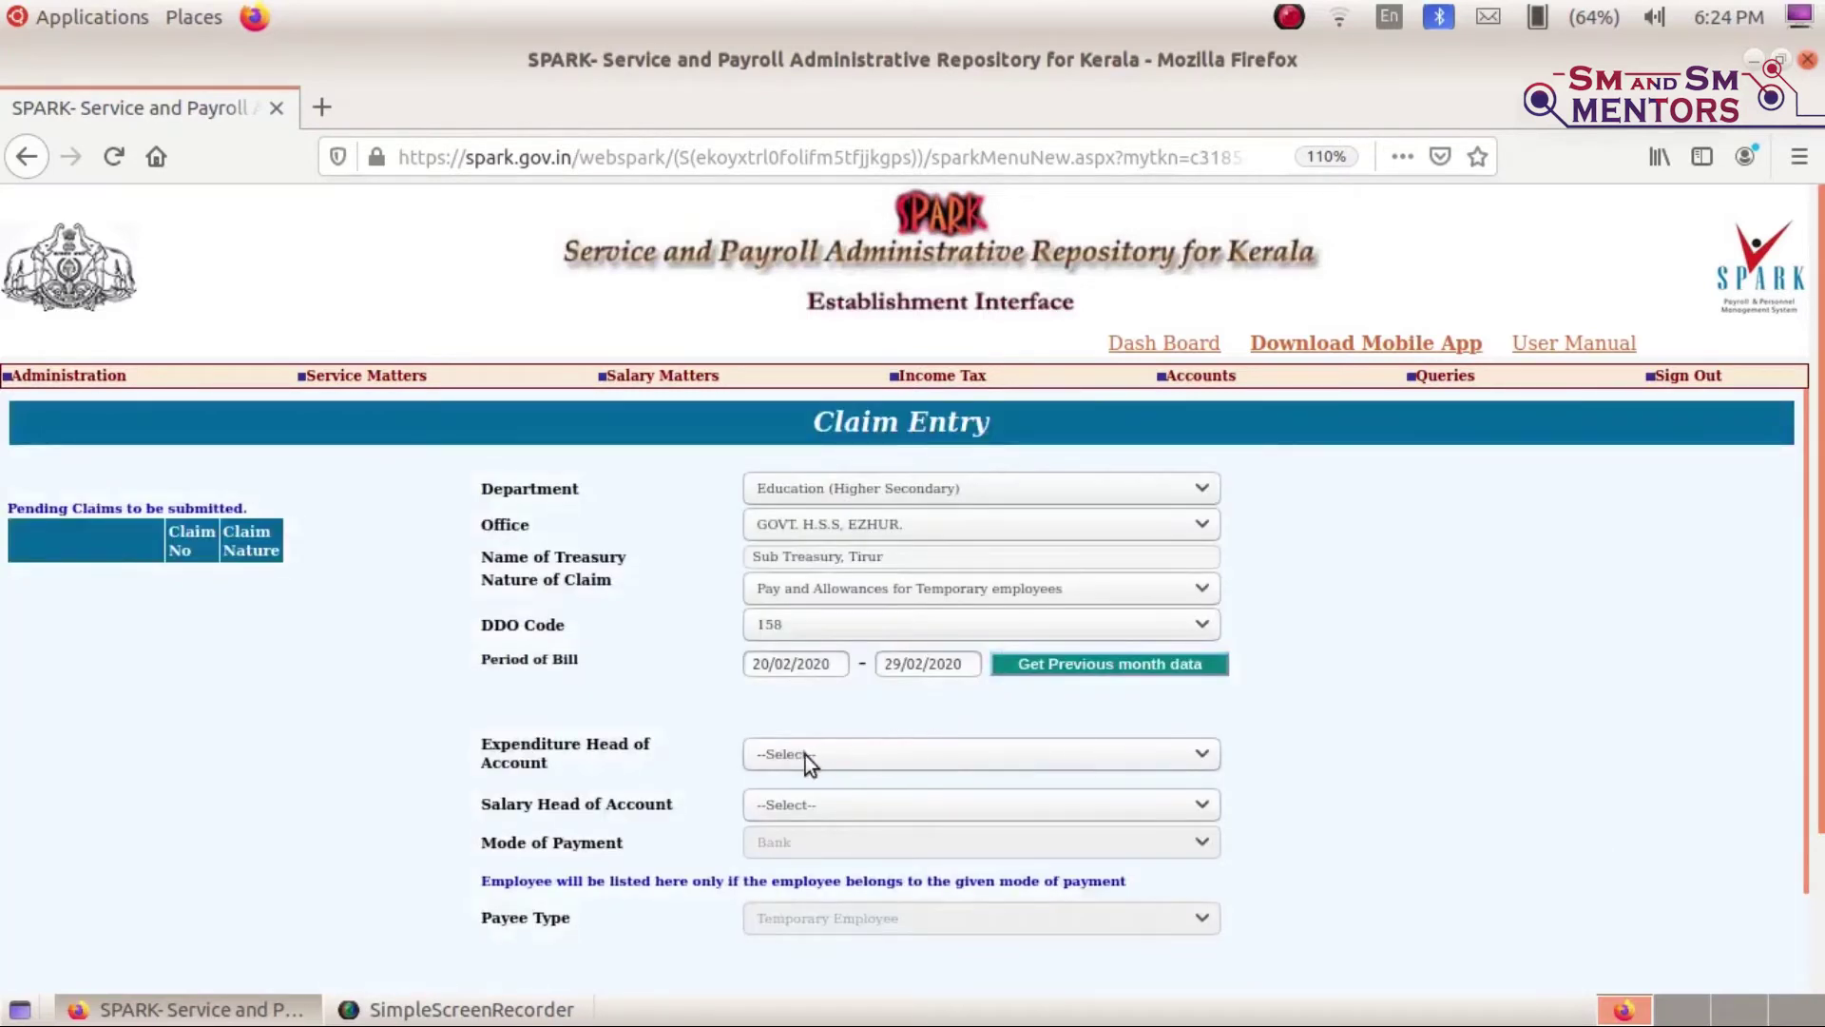
{"action": "left_click", "coordinate": [806, 755]}
{"action": "scroll", "coordinate": [1081, 424], "scroll_direction": "down", "scroll_amount": 12}
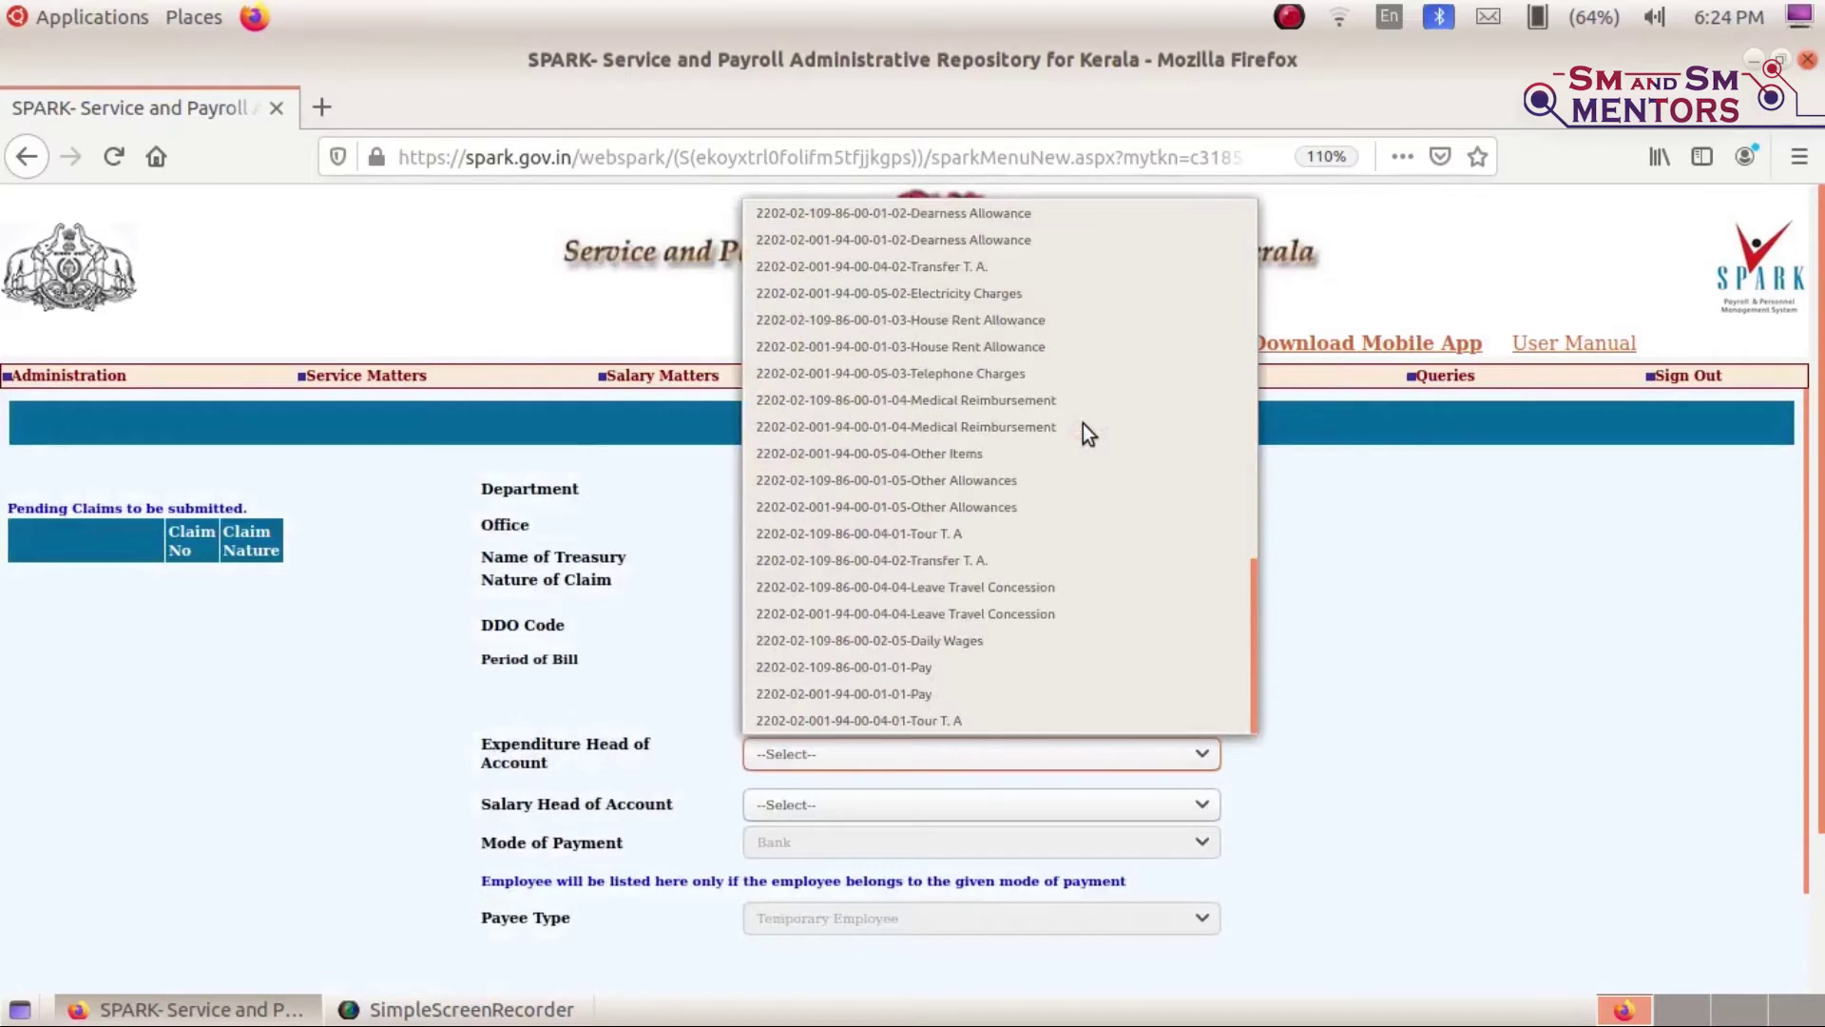
{"action": "left_click", "coordinate": [988, 641]}
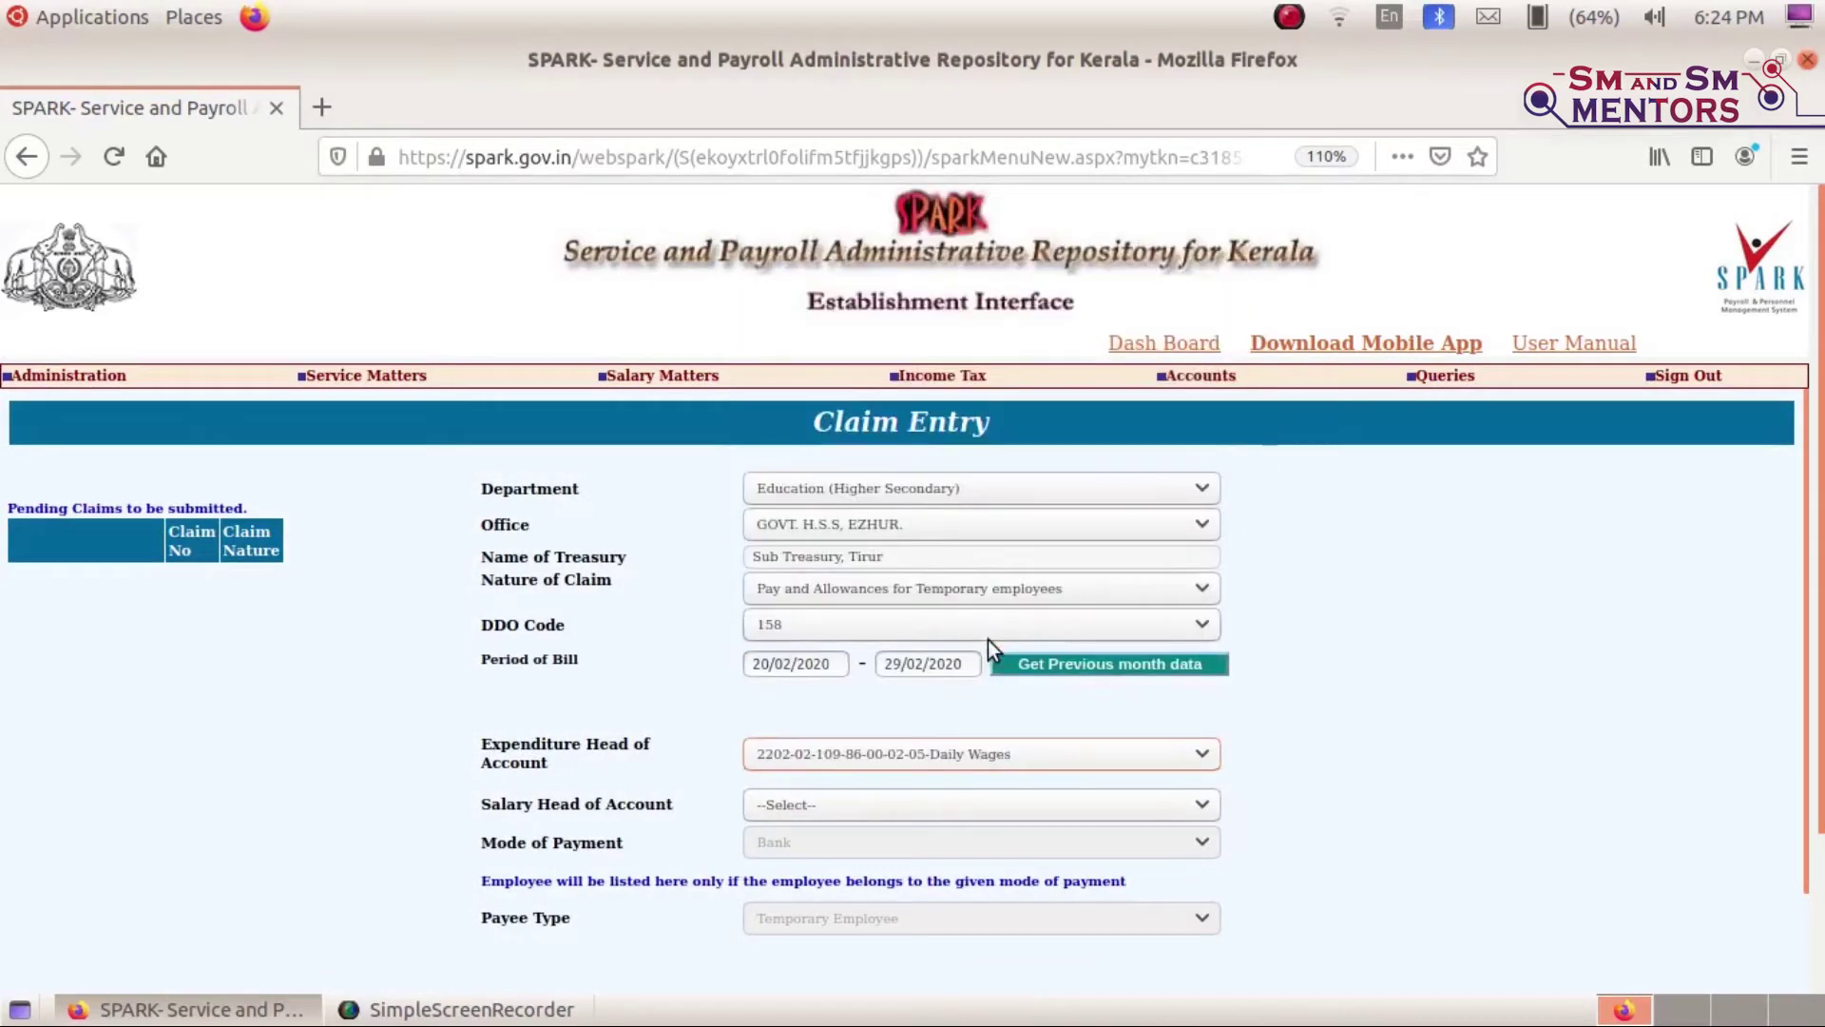
{"action": "left_click", "coordinate": [849, 801]}
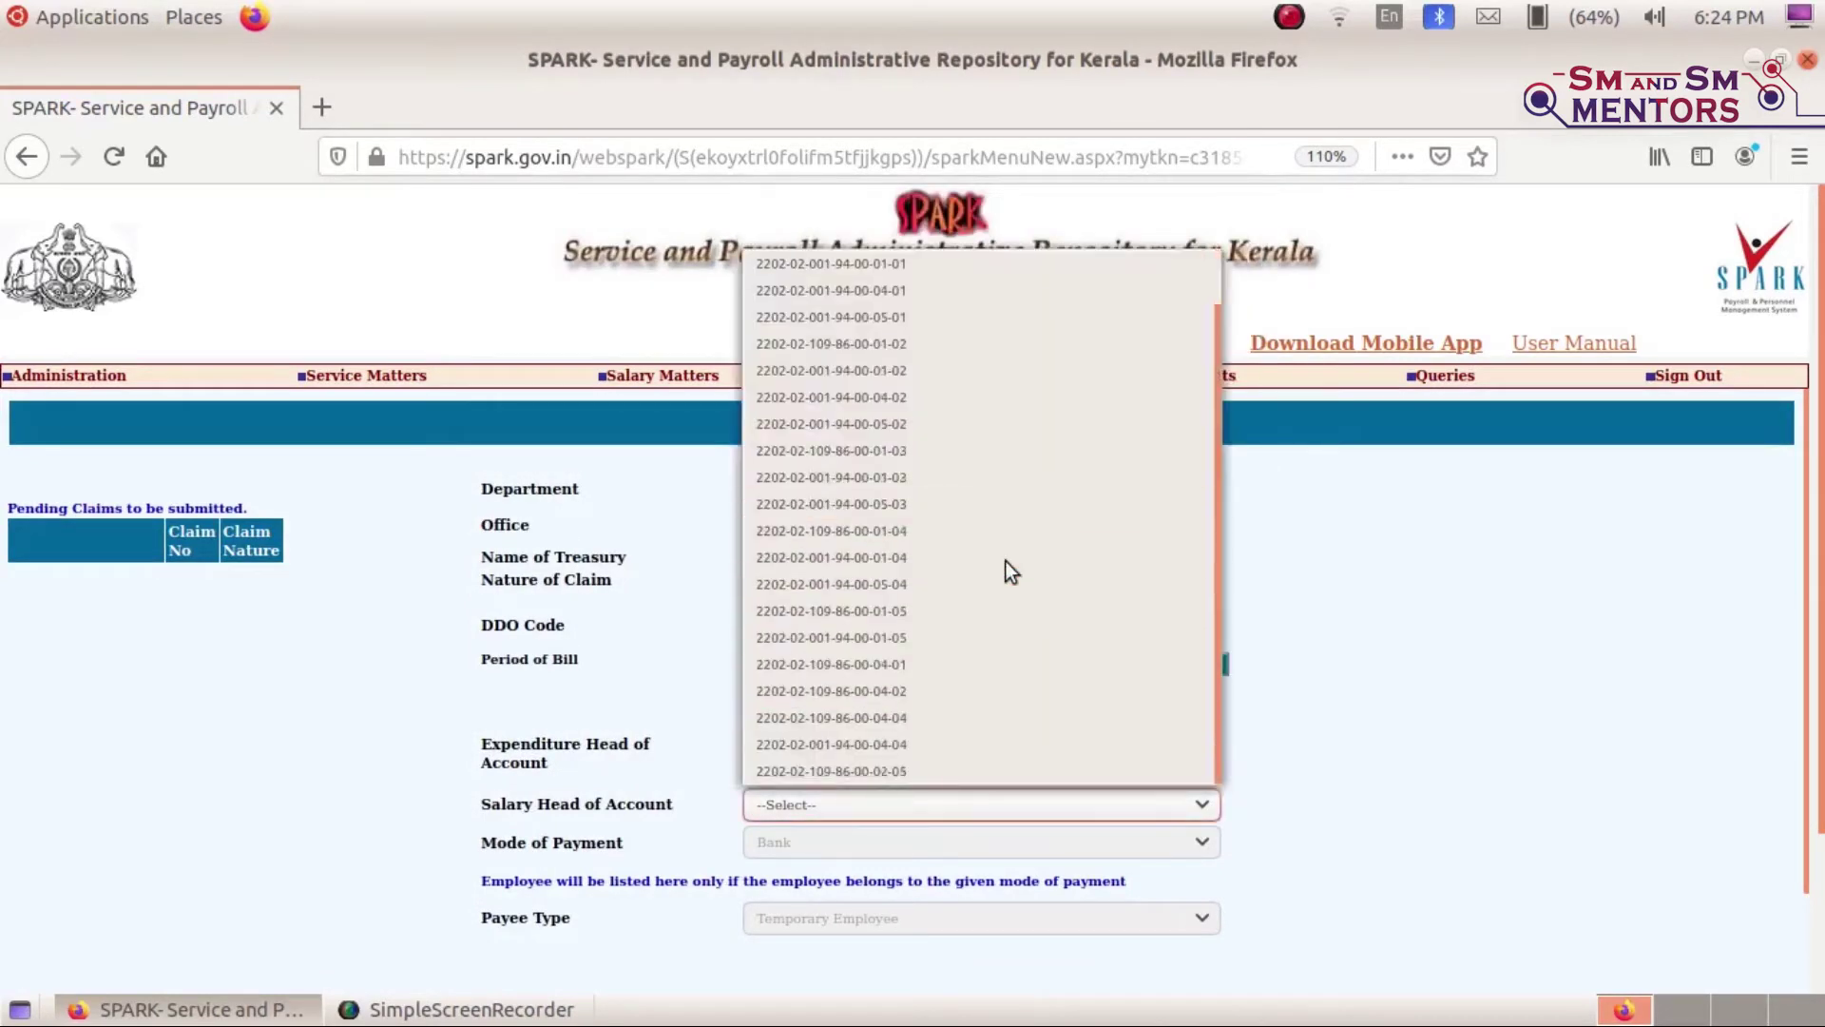
{"action": "left_click", "coordinate": [909, 769]}
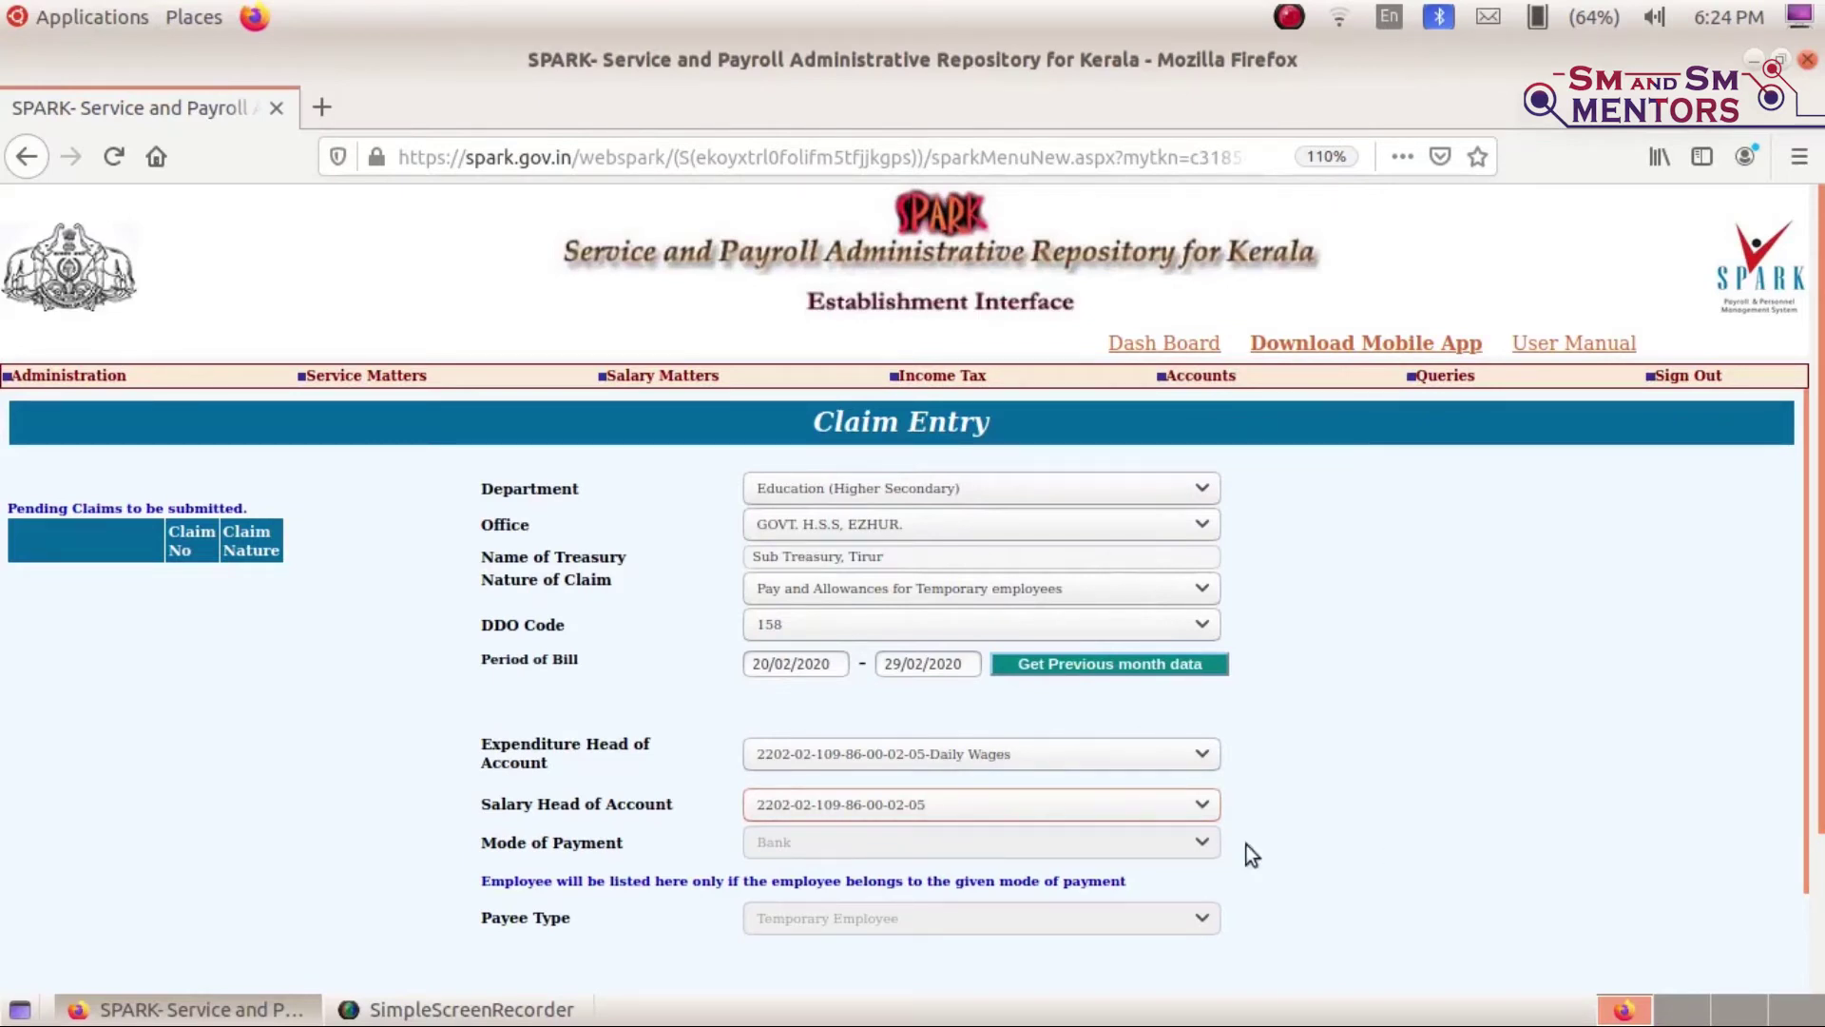
{"action": "scroll", "coordinate": [1605, 808], "scroll_direction": "down", "scroll_amount": 1}
{"action": "scroll", "coordinate": [1605, 808], "scroll_direction": "down", "scroll_amount": 3}
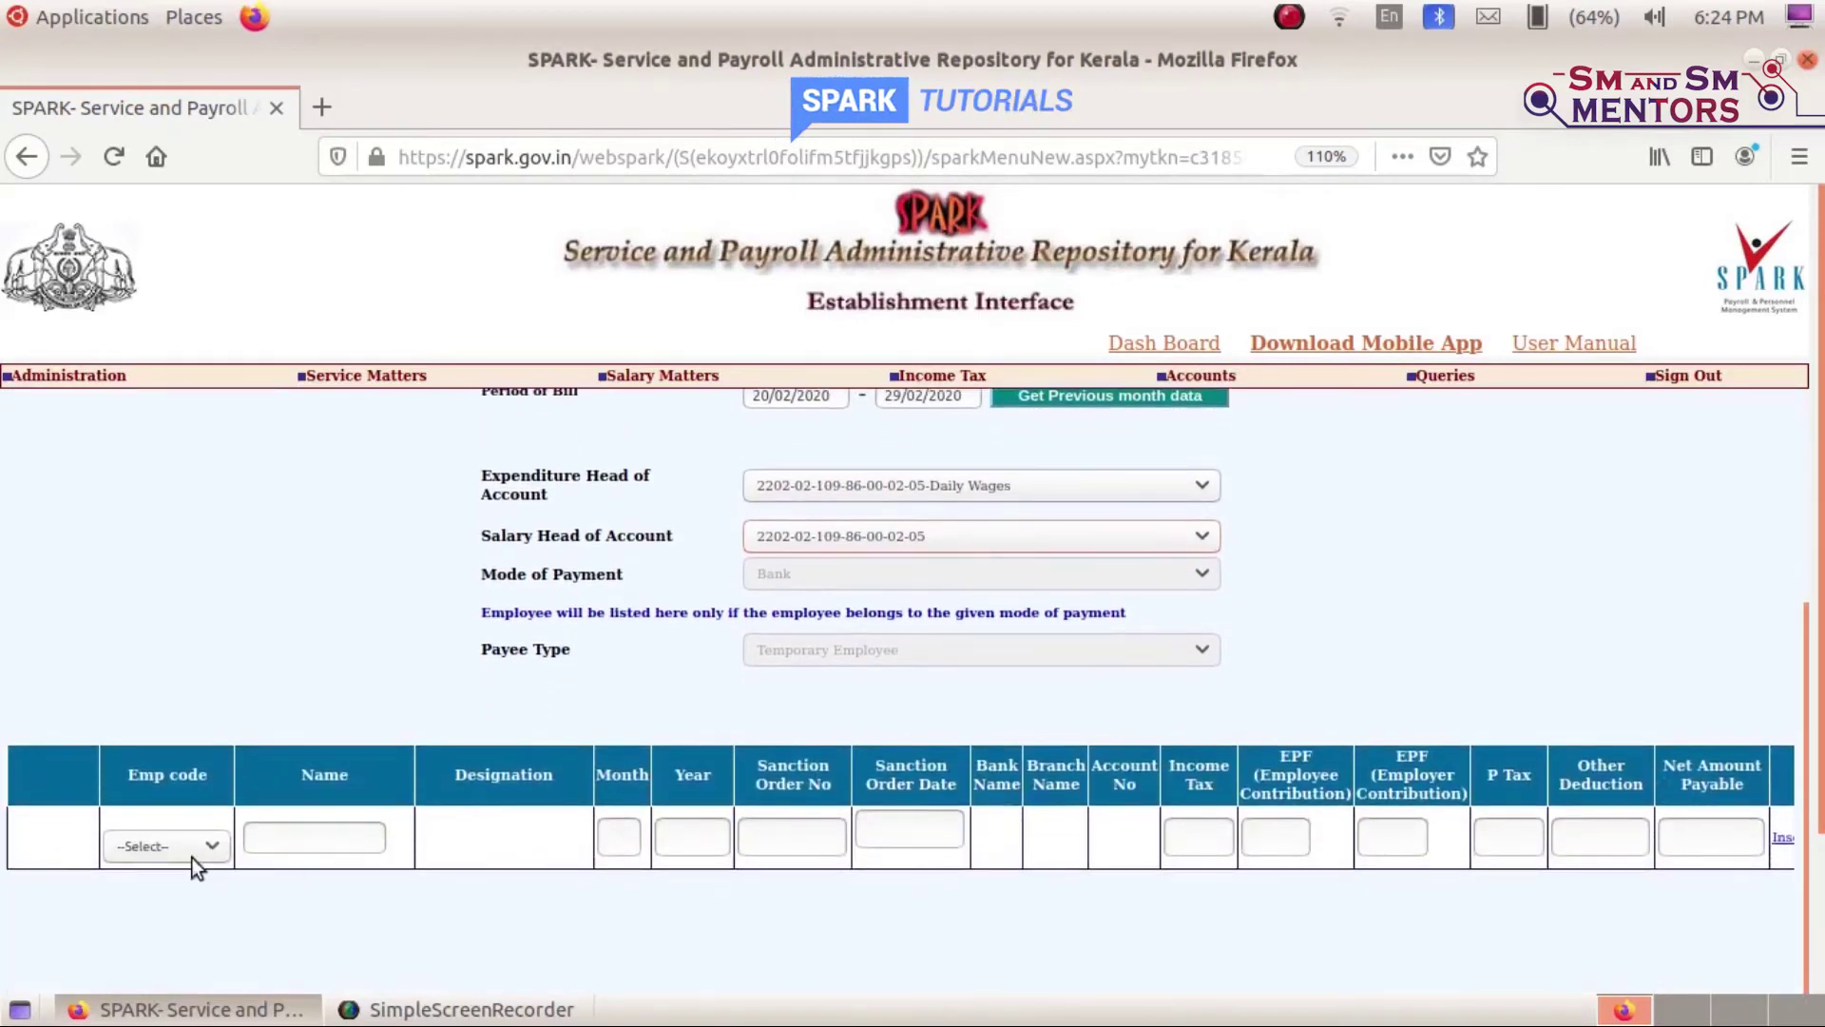
Pick the temporary employee and enter month 2, year 2020, sanction order 1 dated 20/02/2020.
{"action": "left_click", "coordinate": [164, 847]}
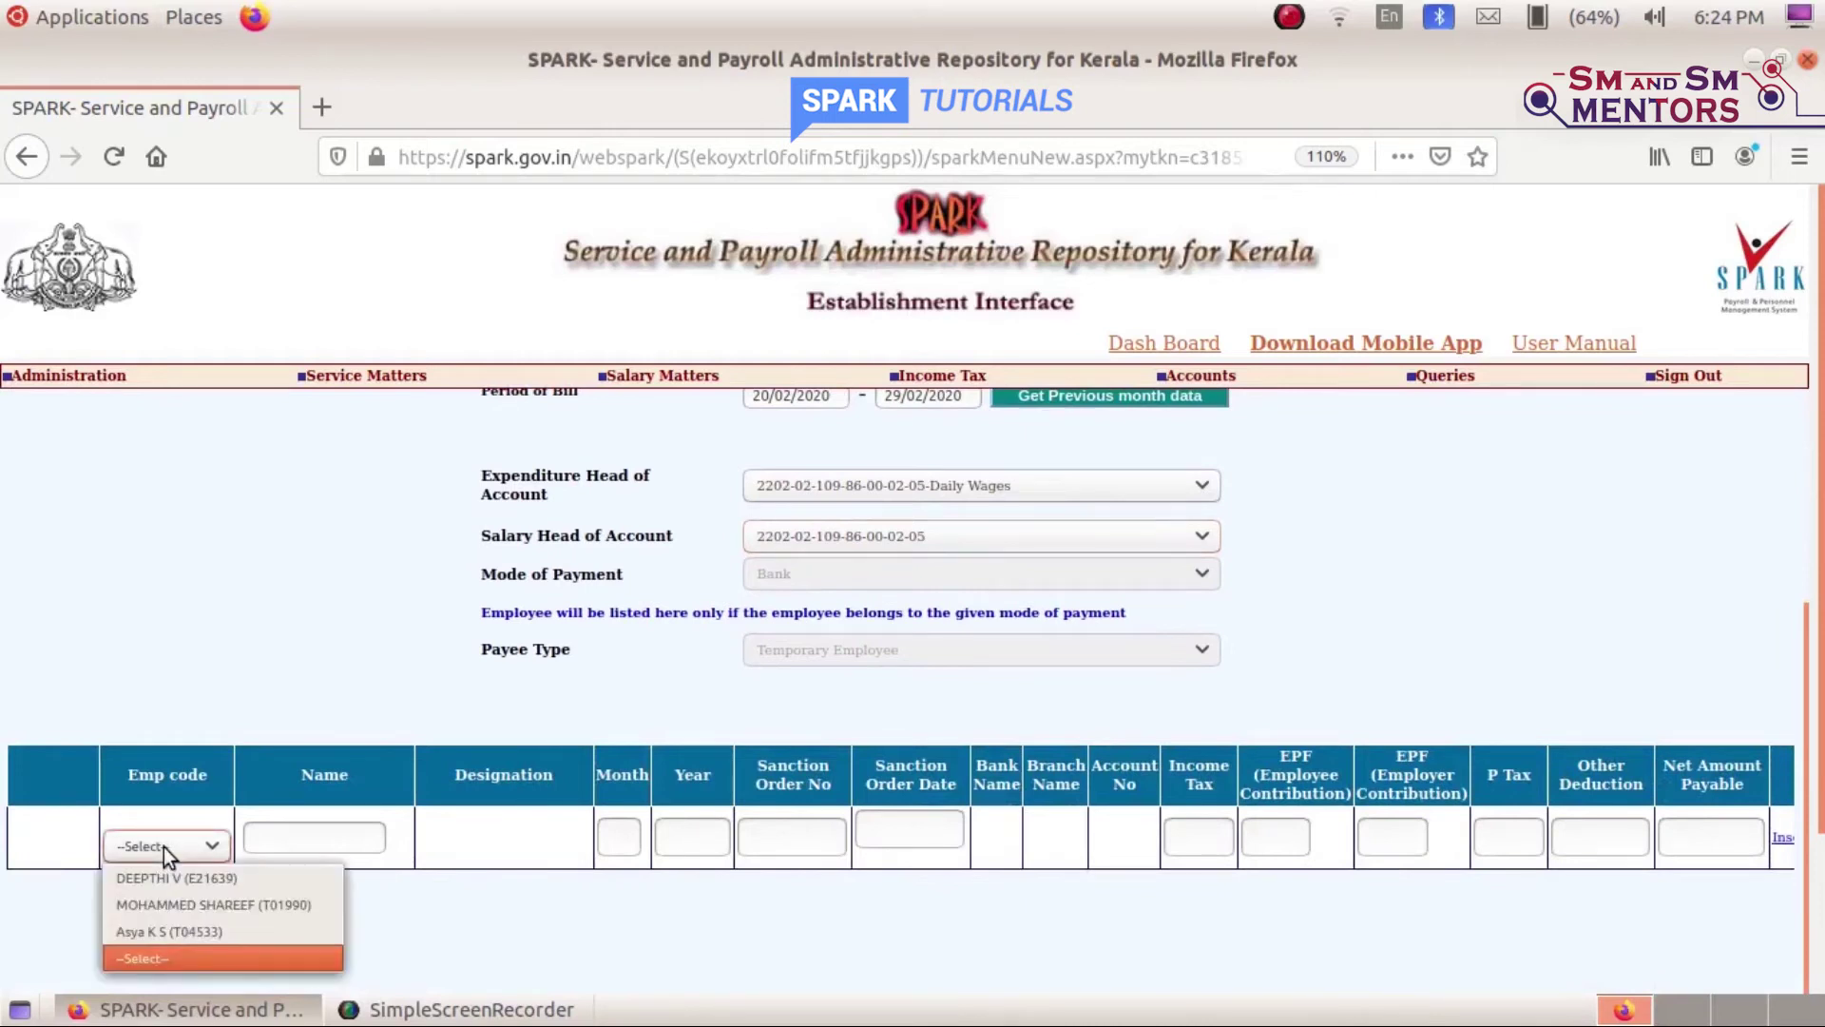
{"action": "left_click", "coordinate": [178, 931]}
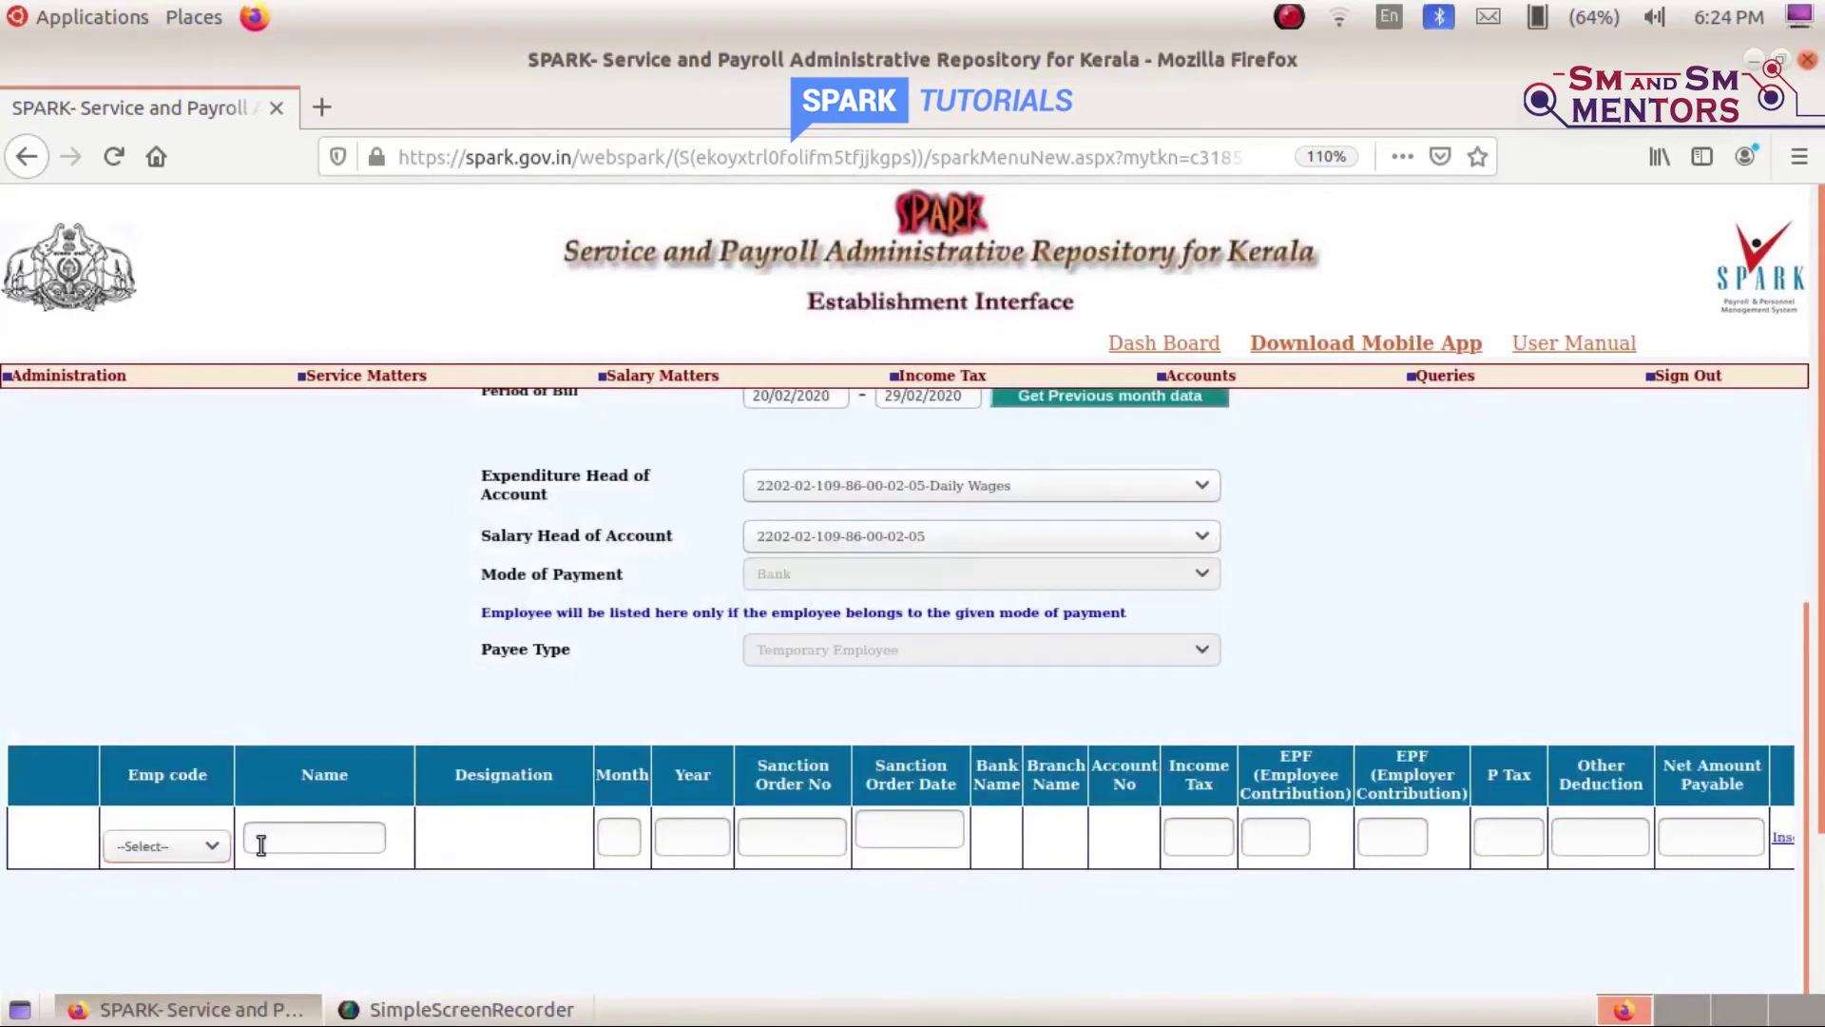
{"action": "left_click", "coordinate": [181, 842]}
{"action": "left_click", "coordinate": [192, 938]}
{"action": "left_click", "coordinate": [599, 839]}
{"action": "type", "text": "2"}
{"action": "key", "text": "Tab"}
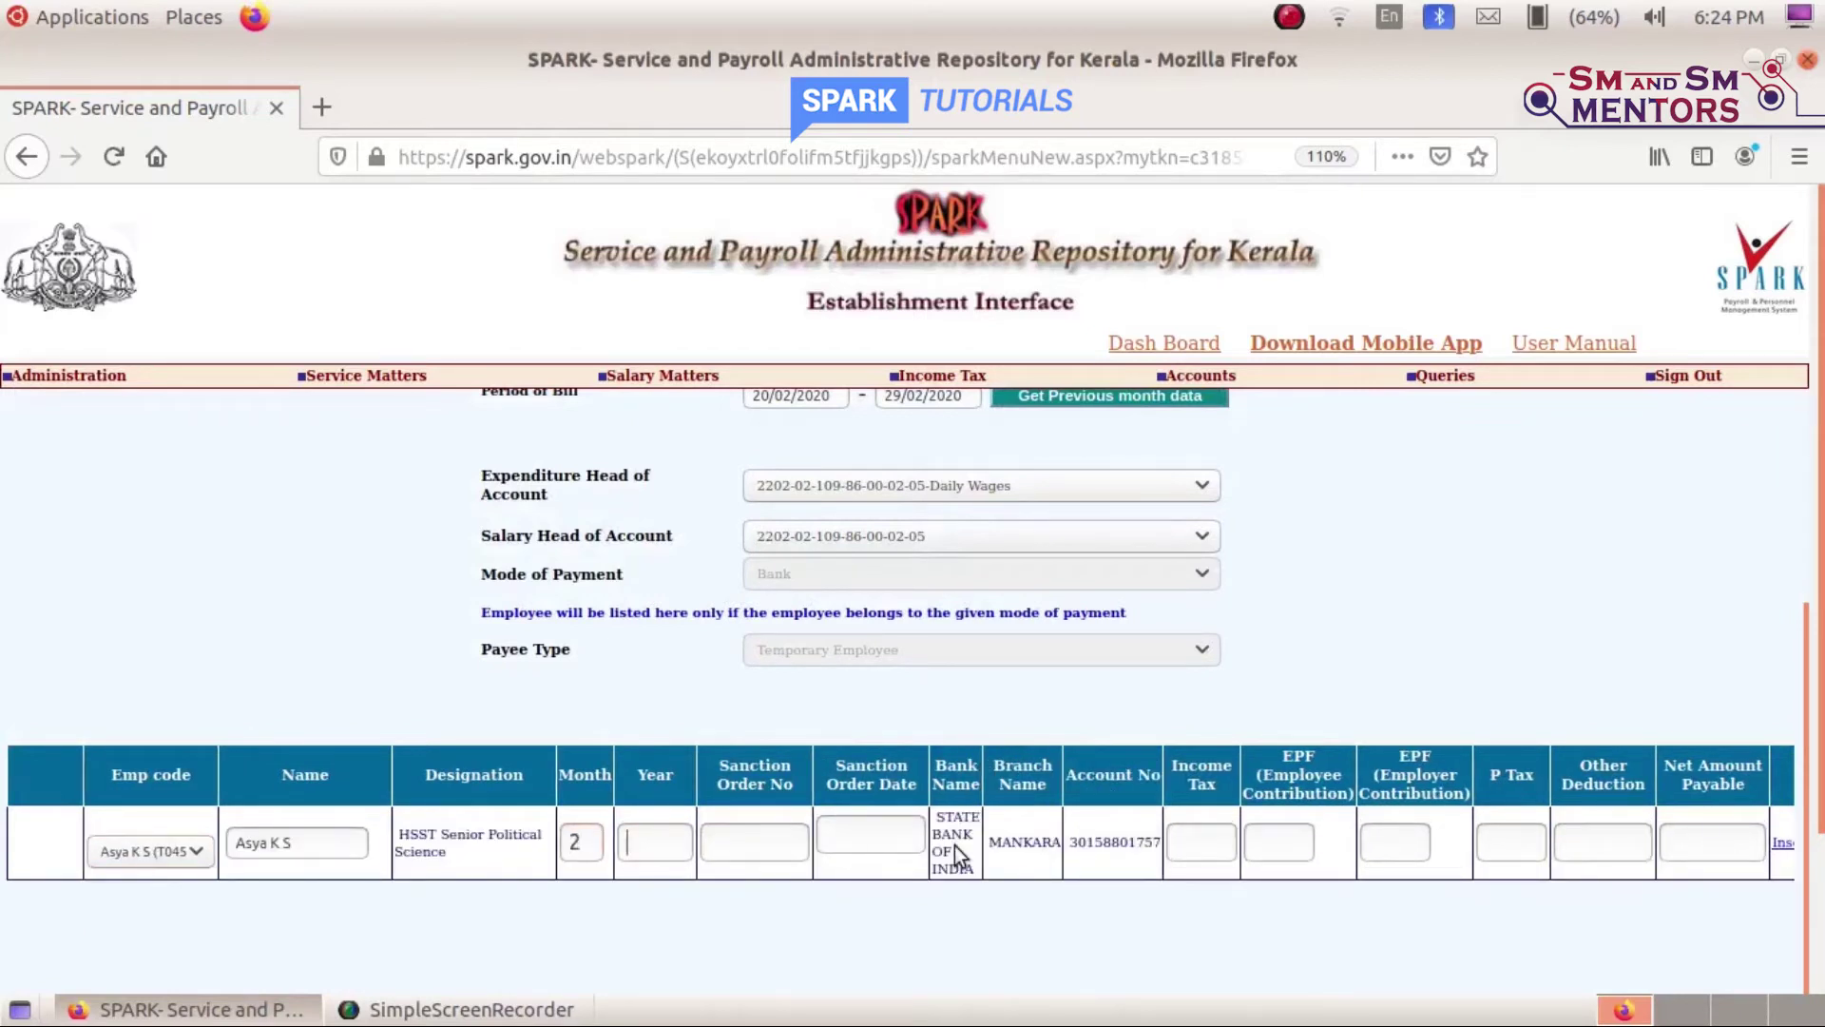
{"action": "type", "text": "2020"}
{"action": "key", "text": "Tab"}
{"action": "type", "text": "1"}
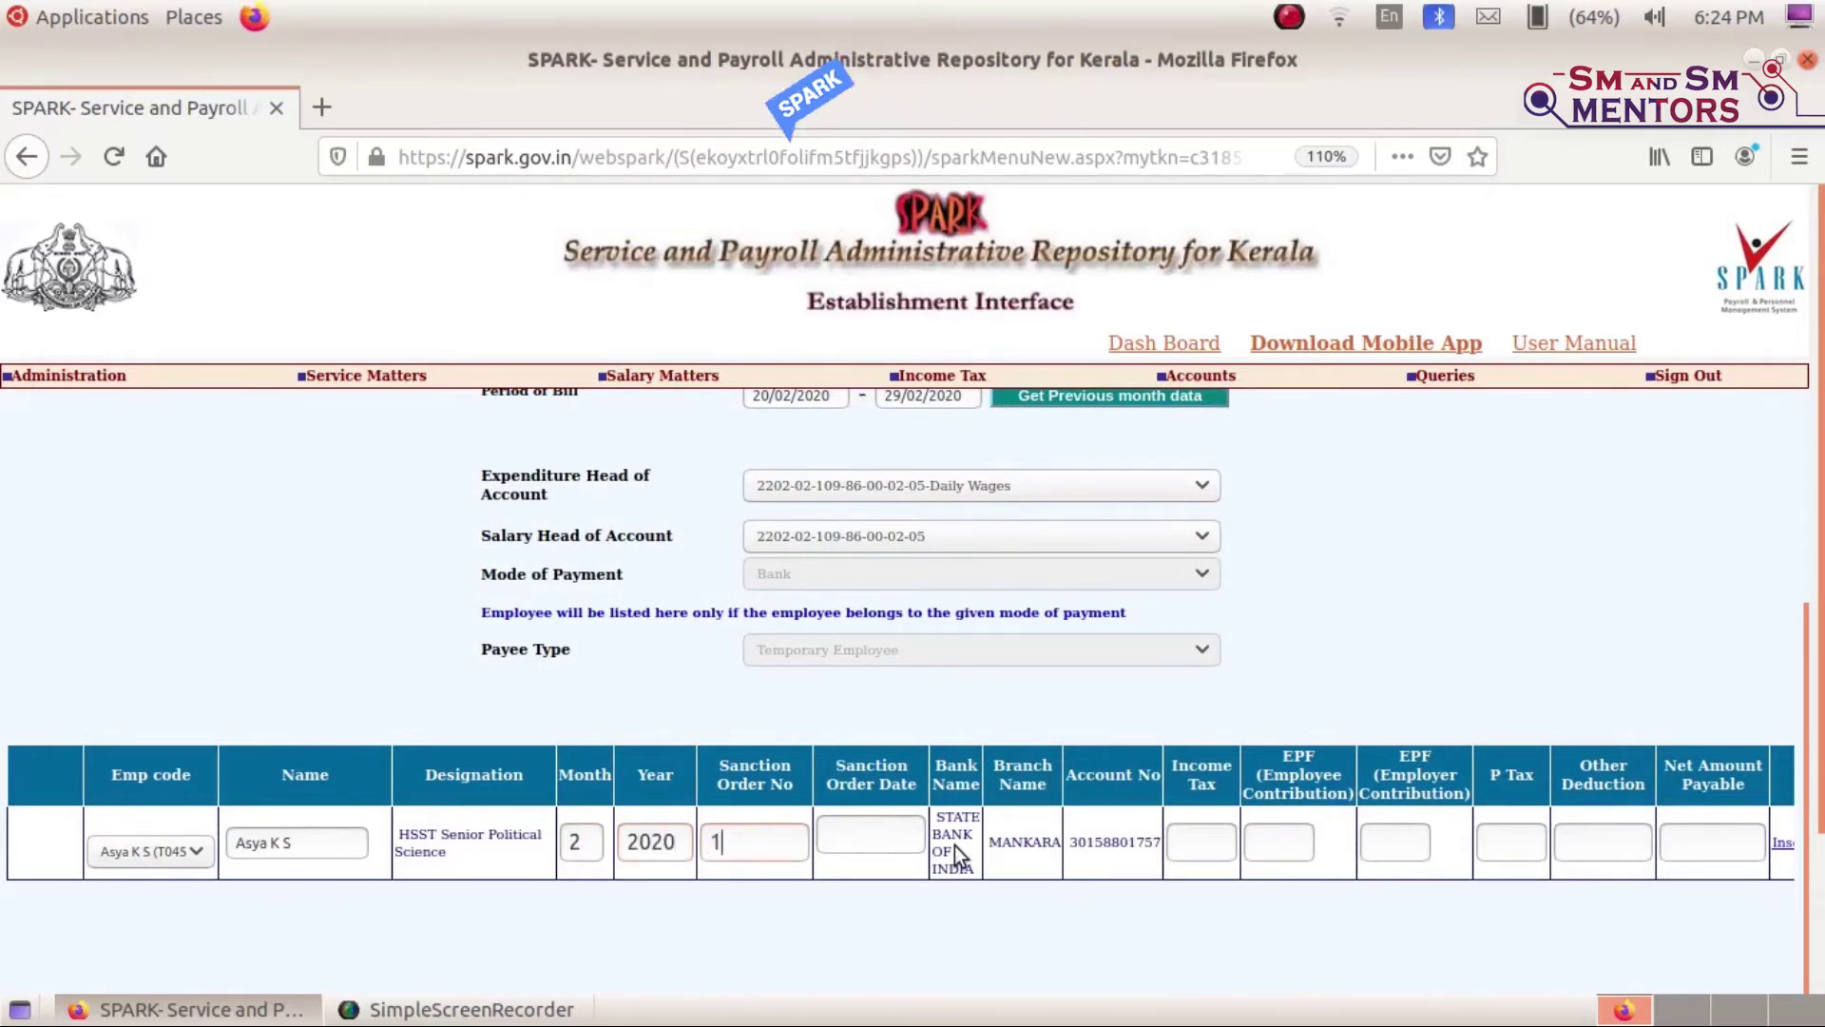
{"action": "key", "text": "Tab"}
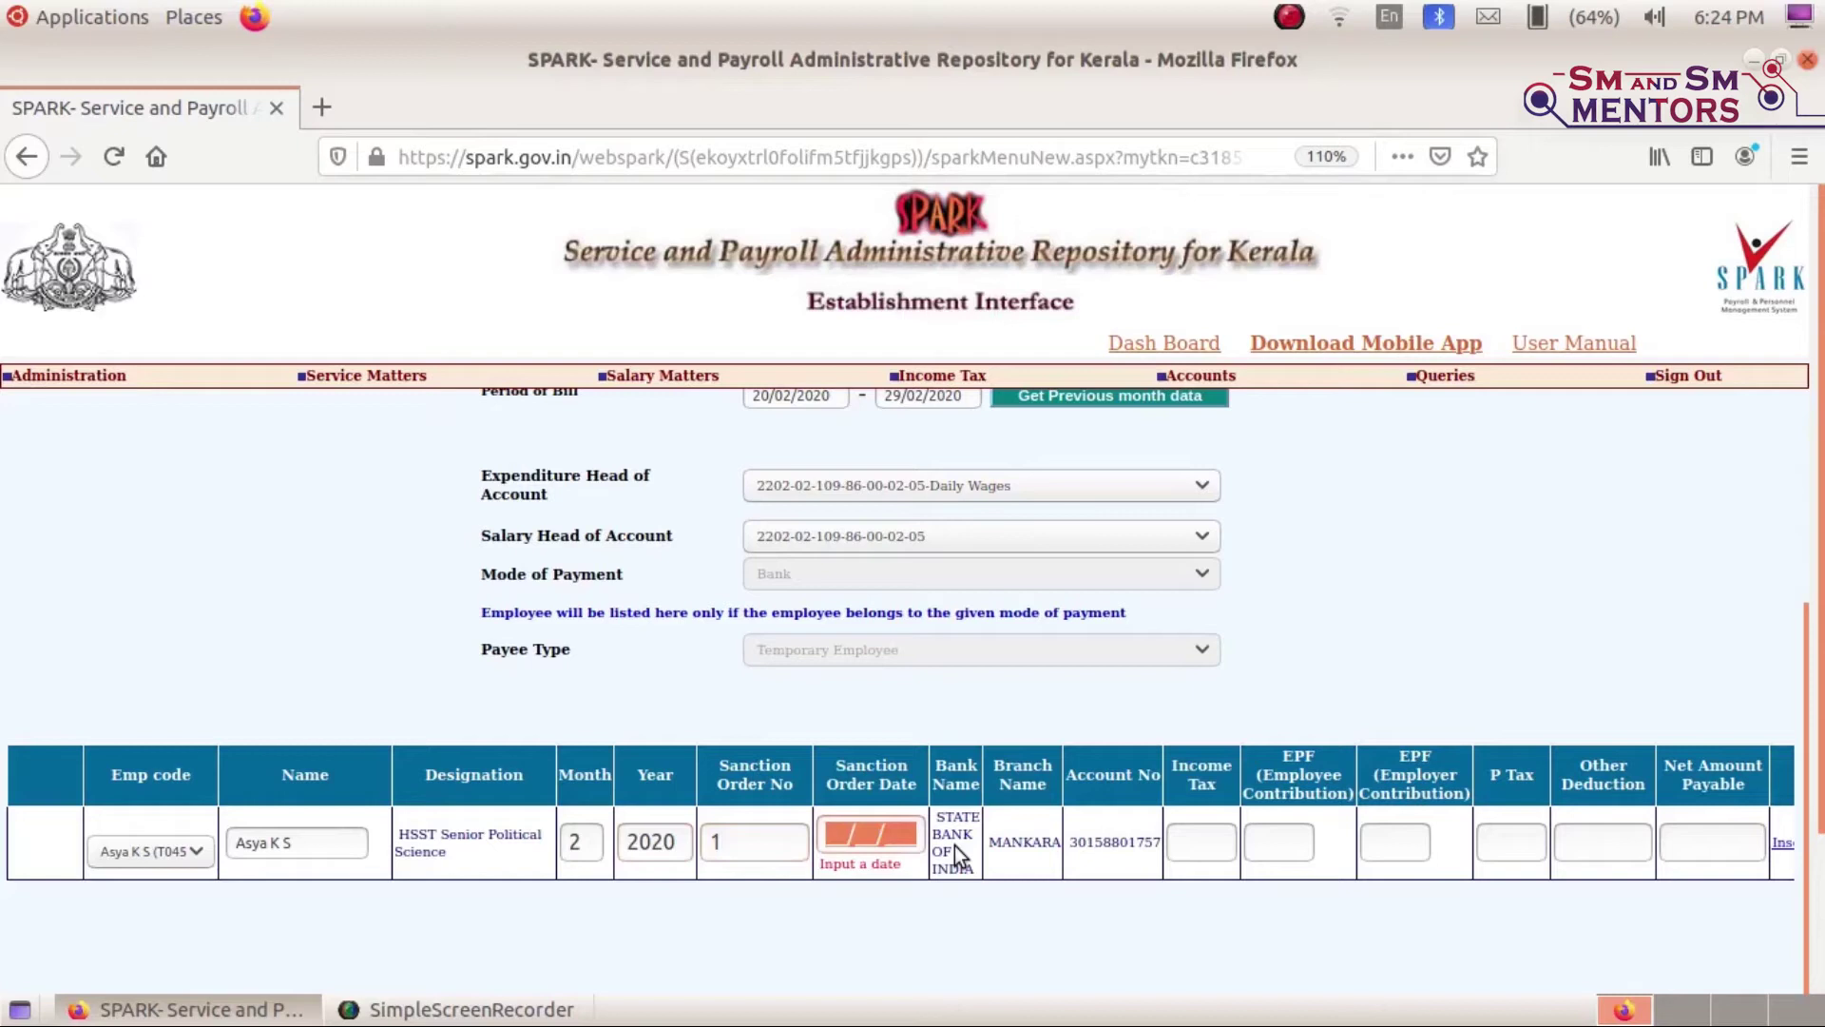
{"action": "type", "text": "2002"}
{"action": "type", "text": "2020"}
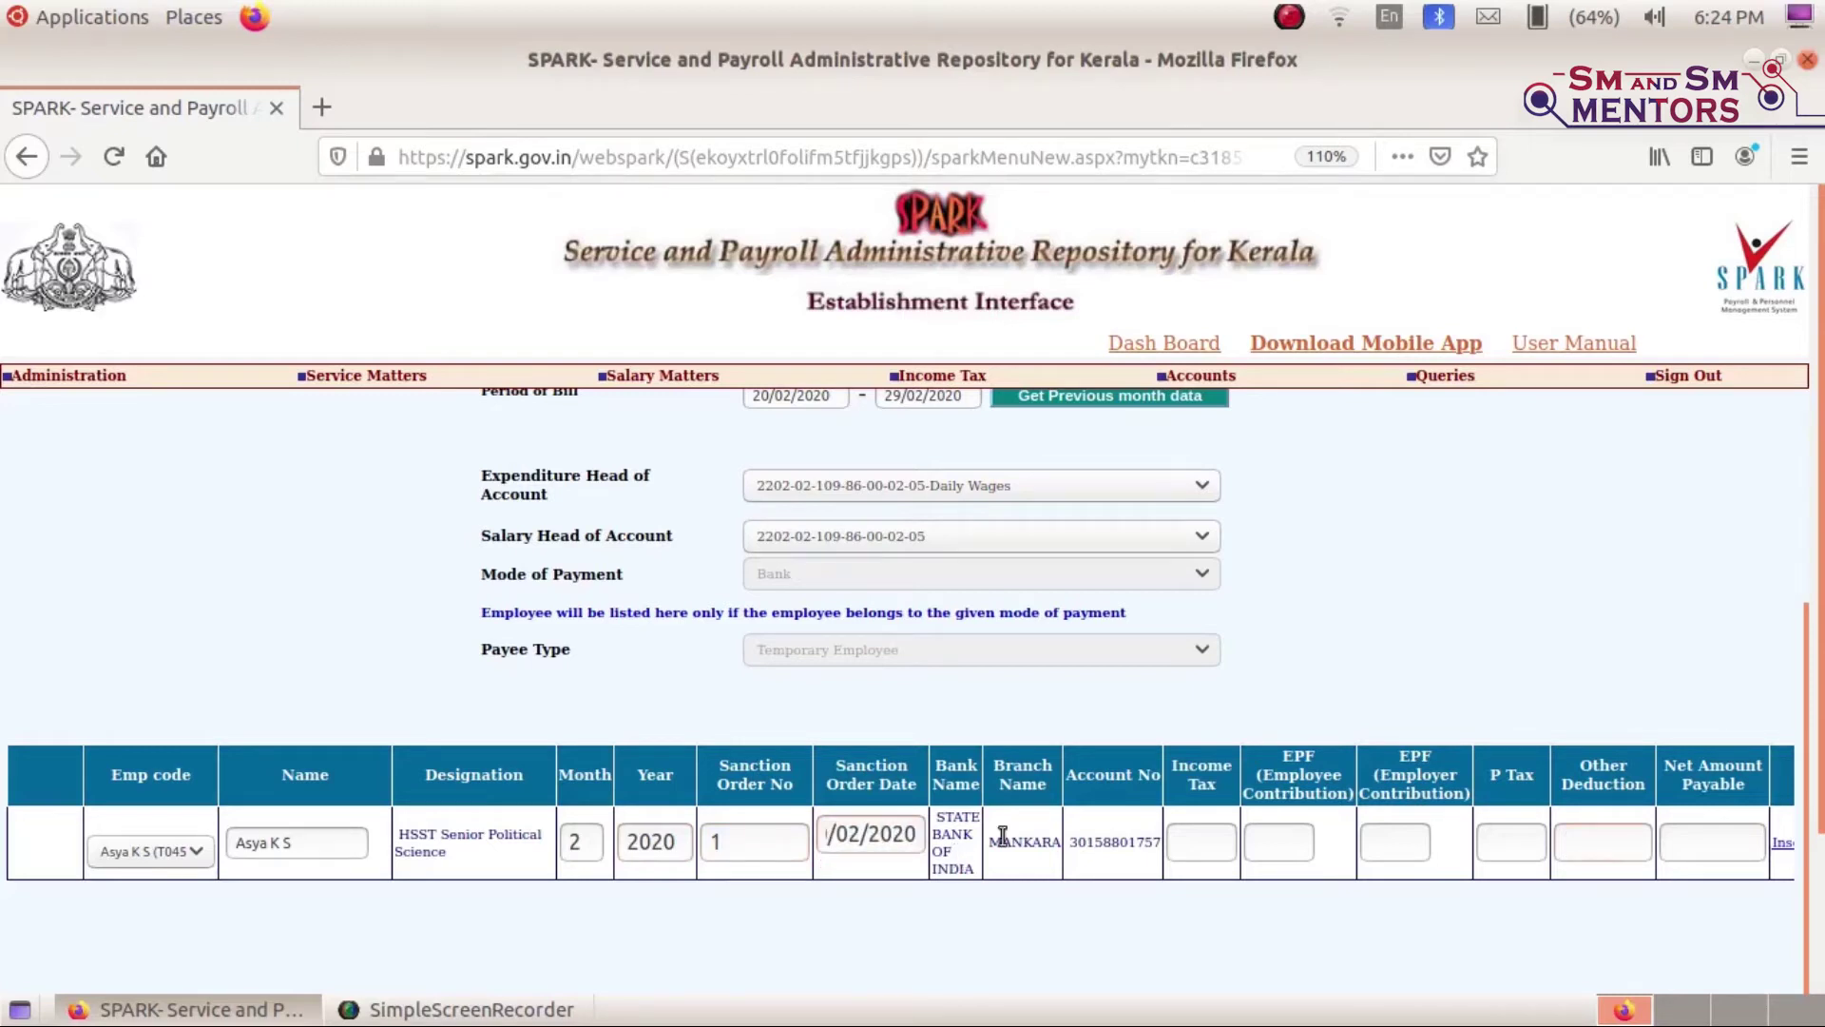
Enter net amount payable 10000 and insert the employee's claim row.
{"action": "left_click", "coordinate": [1706, 845]}
{"action": "type", "text": "10000"}
{"action": "key", "text": "Tab"}
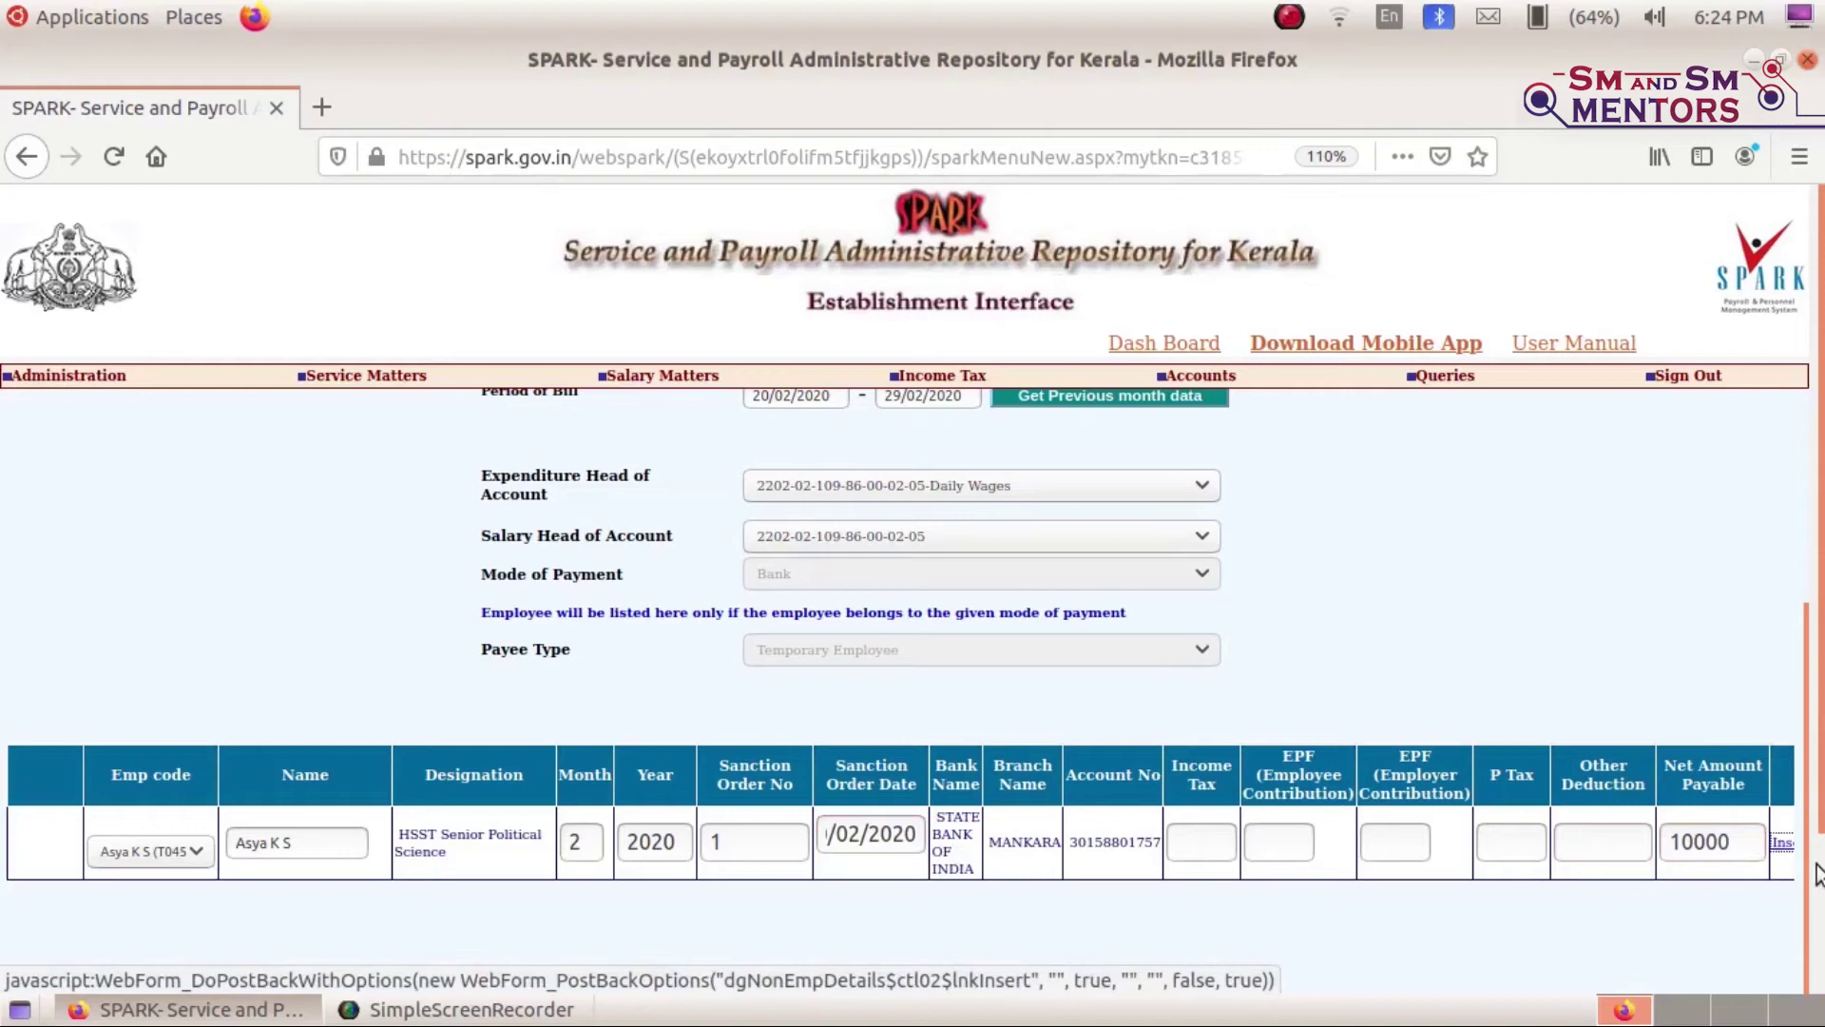
{"action": "left_click", "coordinate": [1780, 846]}
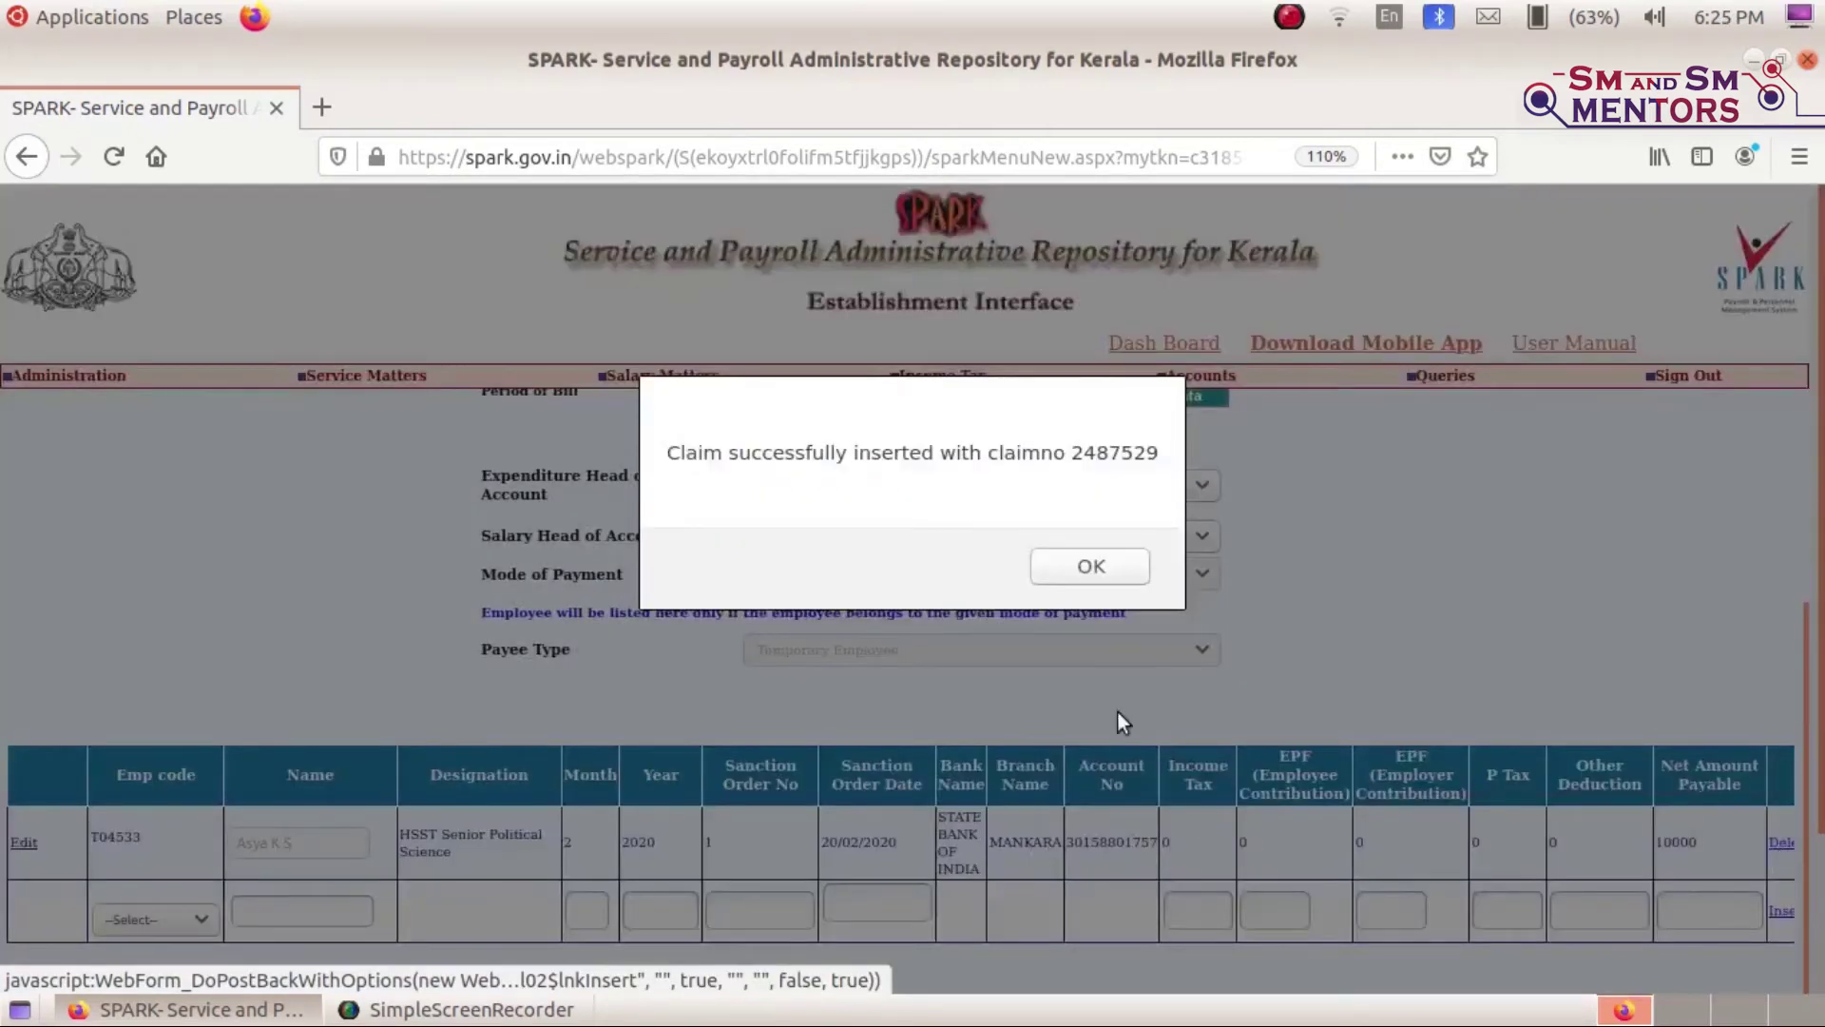
{"action": "left_click", "coordinate": [1126, 576]}
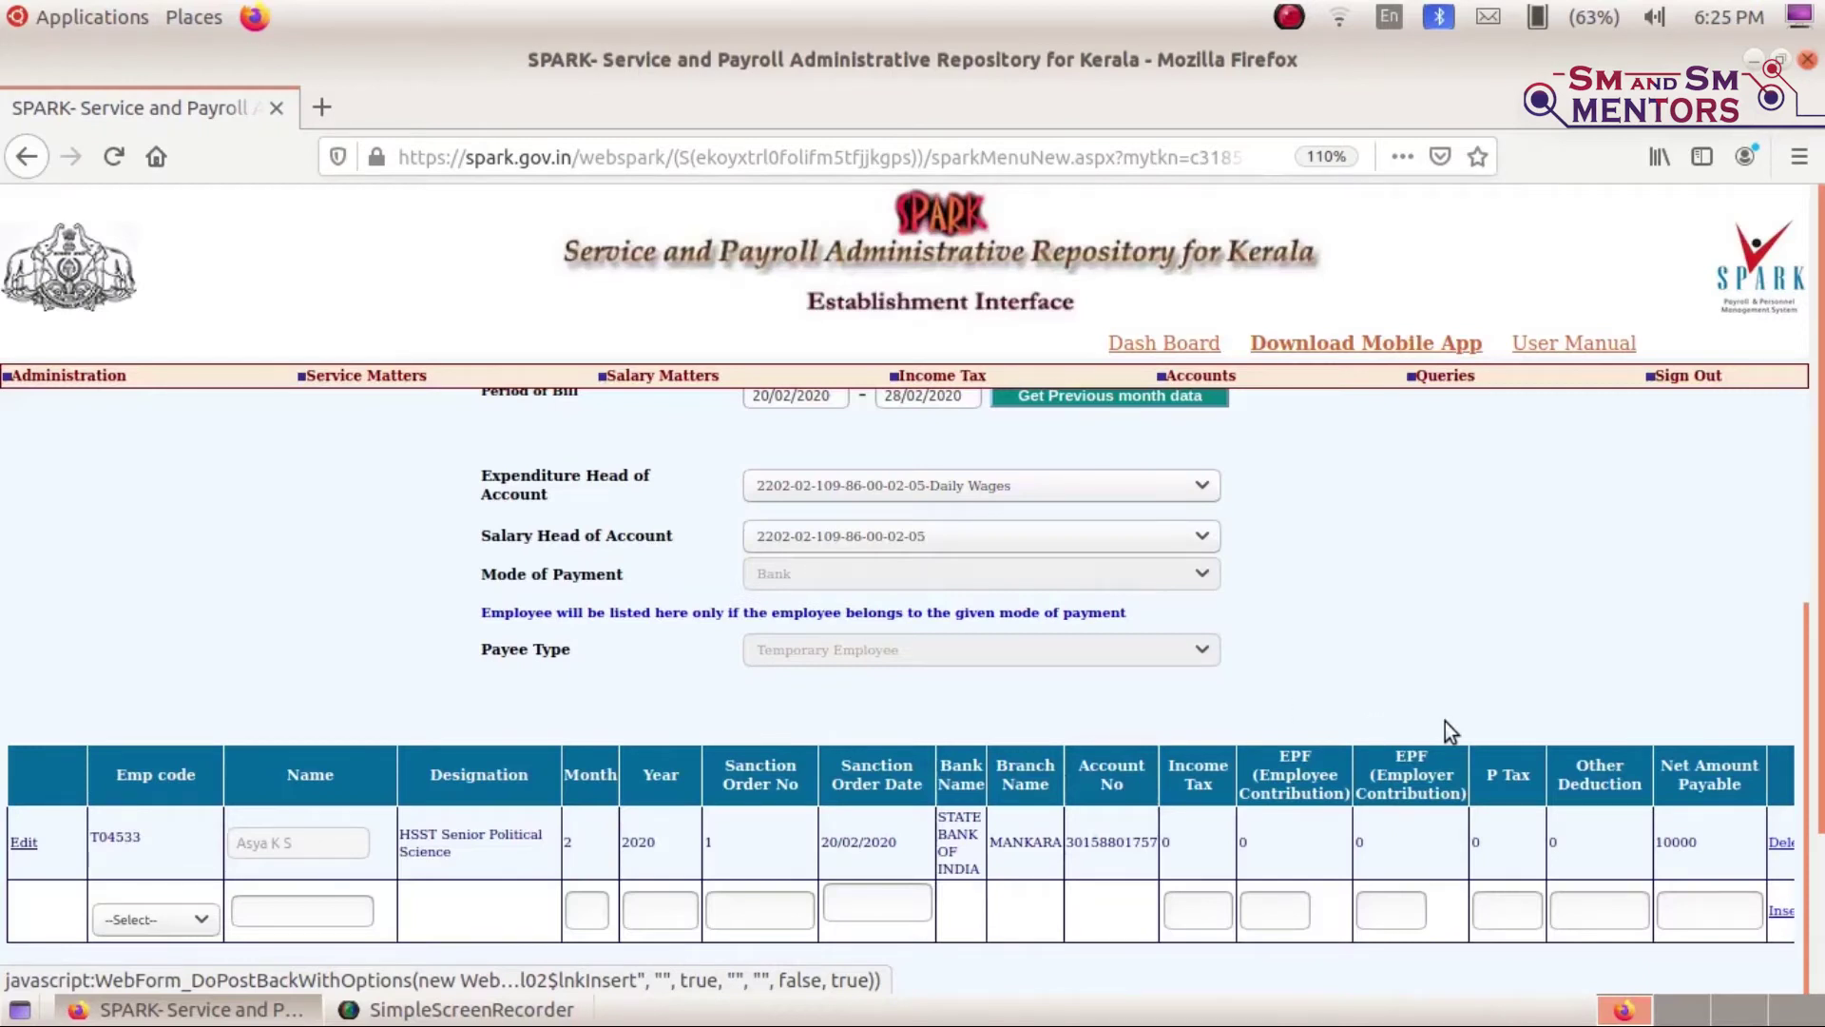
{"action": "scroll", "coordinate": [1445, 721], "scroll_direction": "up", "scroll_amount": 5}
Load pending PAT claim 2487529 on the Claim Approval page.
{"action": "mouse_move", "coordinate": [1207, 378]}
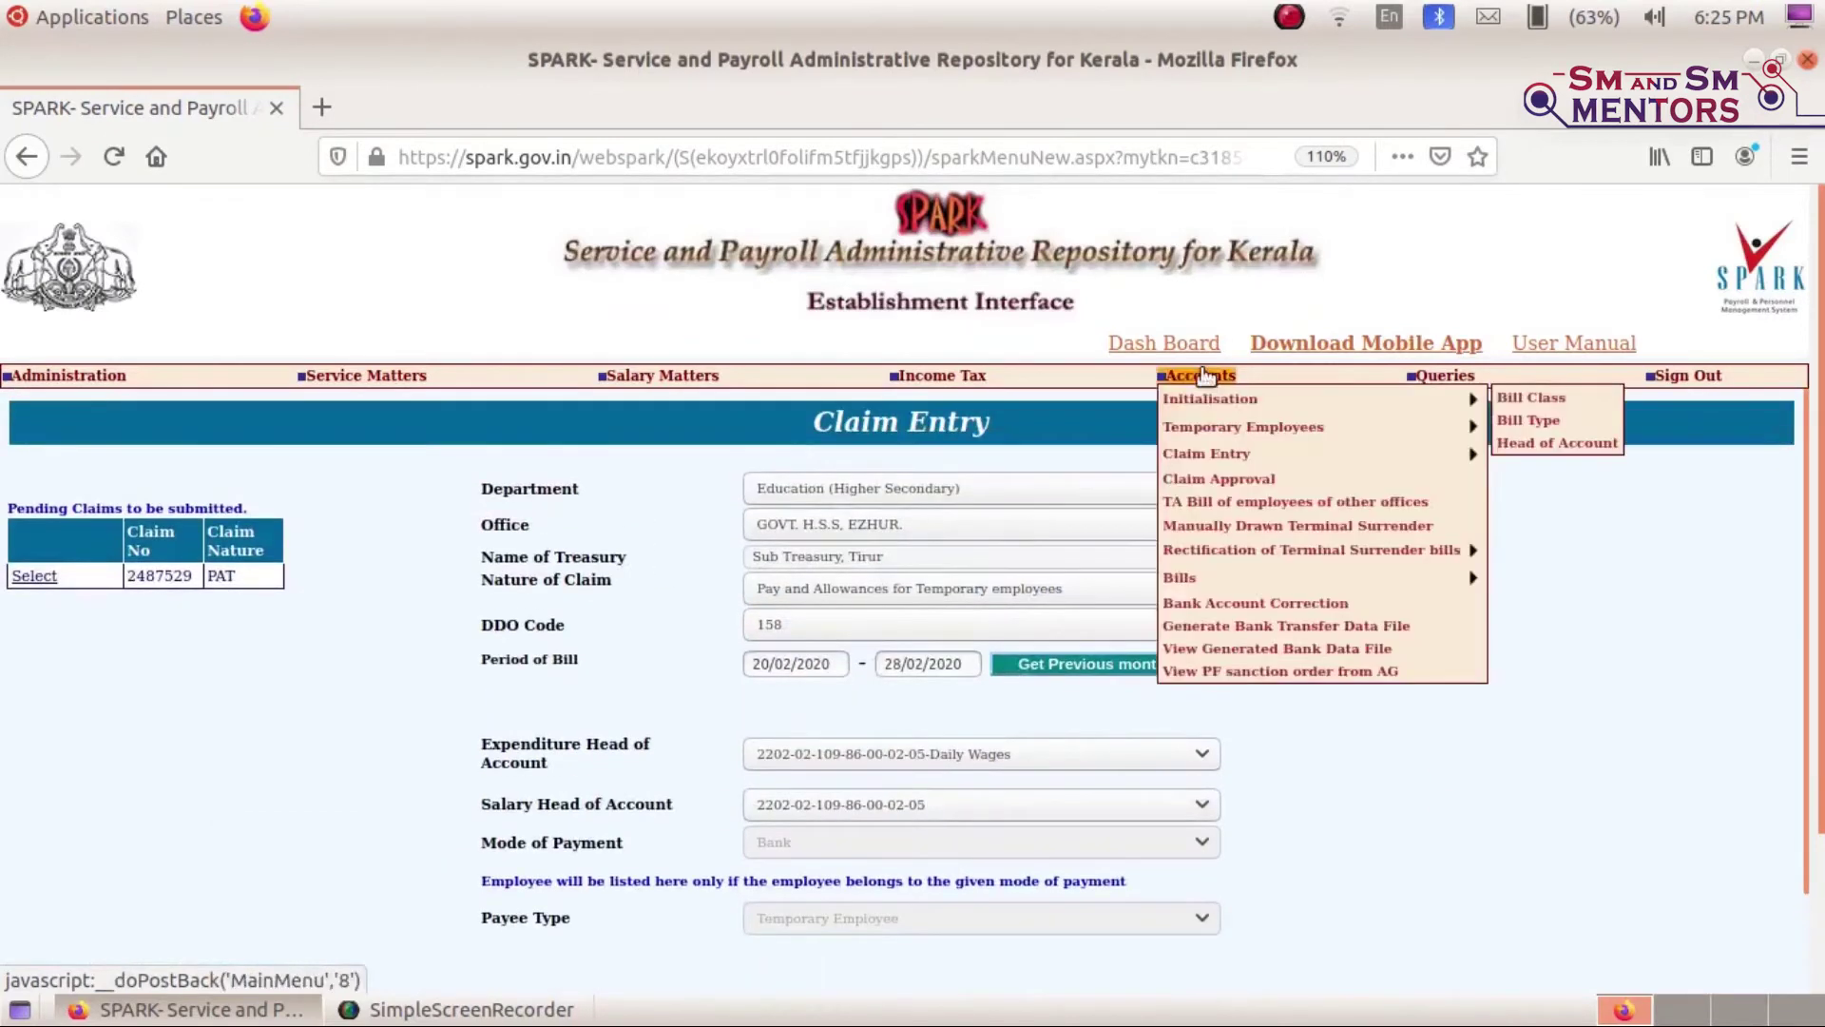
{"action": "left_click", "coordinate": [1235, 481]}
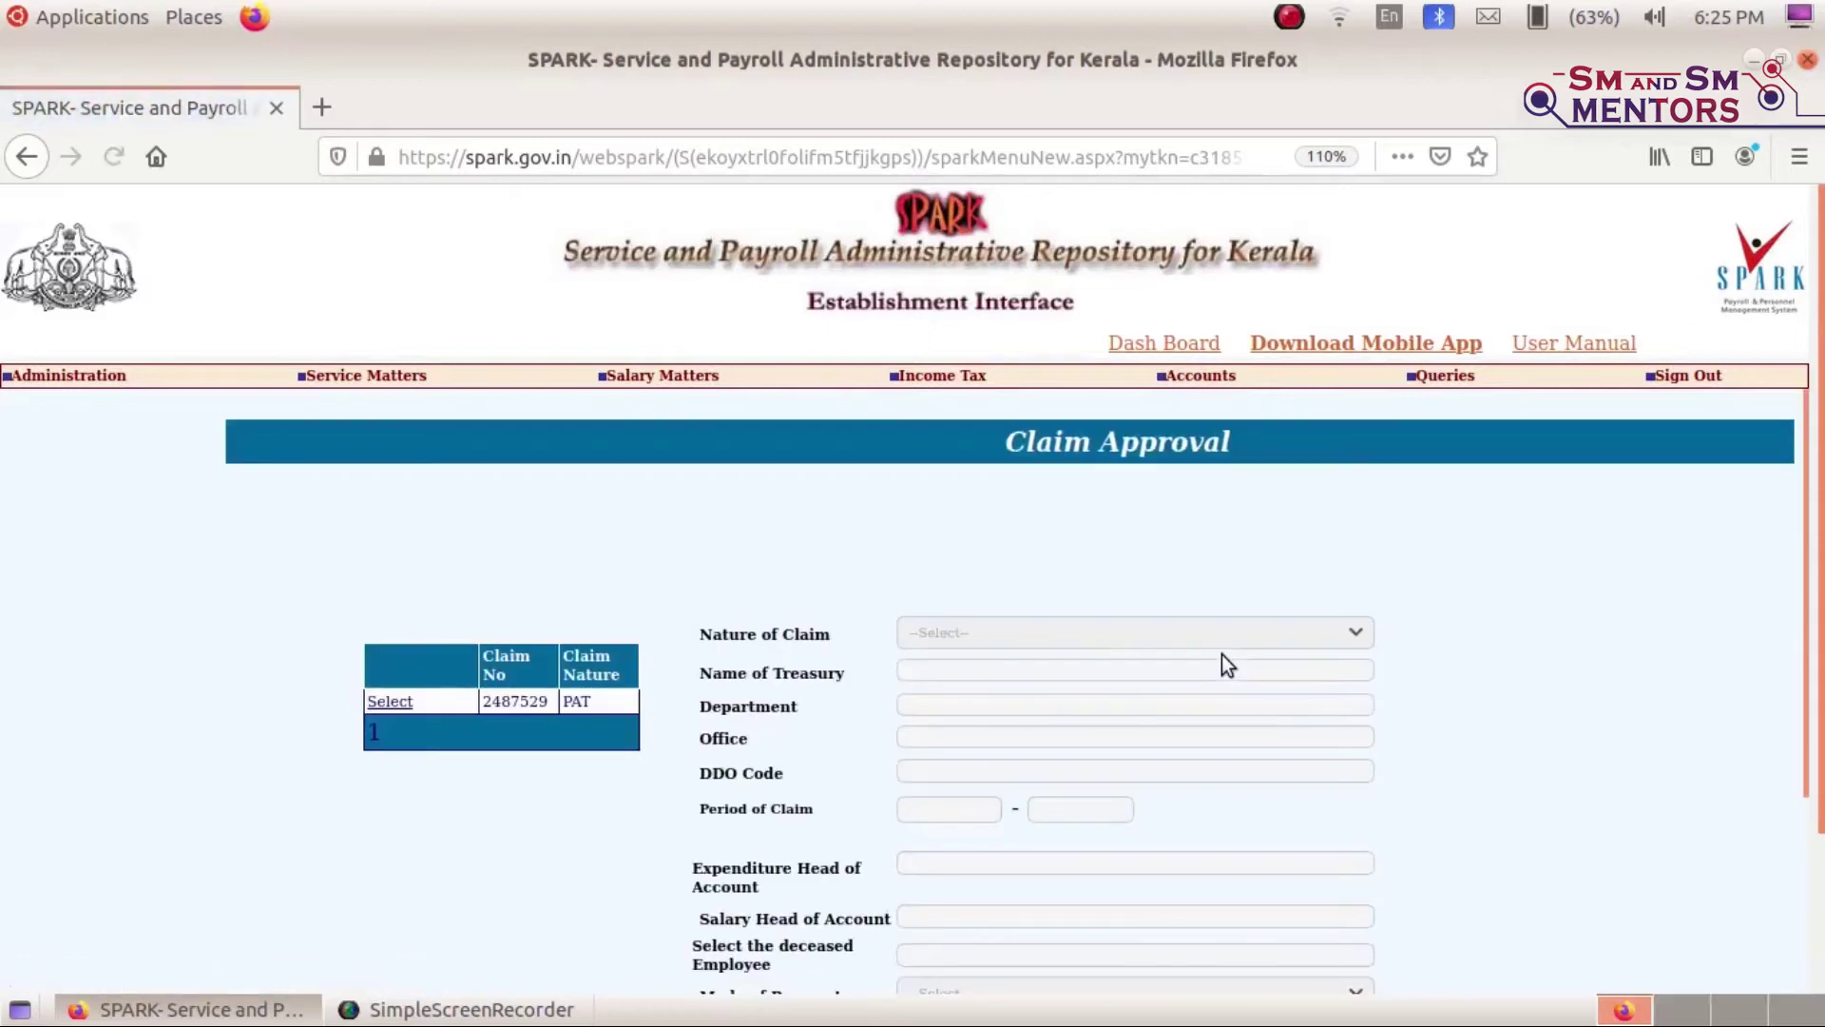
{"action": "left_click", "coordinate": [394, 703]}
{"action": "scroll", "coordinate": [1225, 595], "scroll_direction": "down", "scroll_amount": 4}
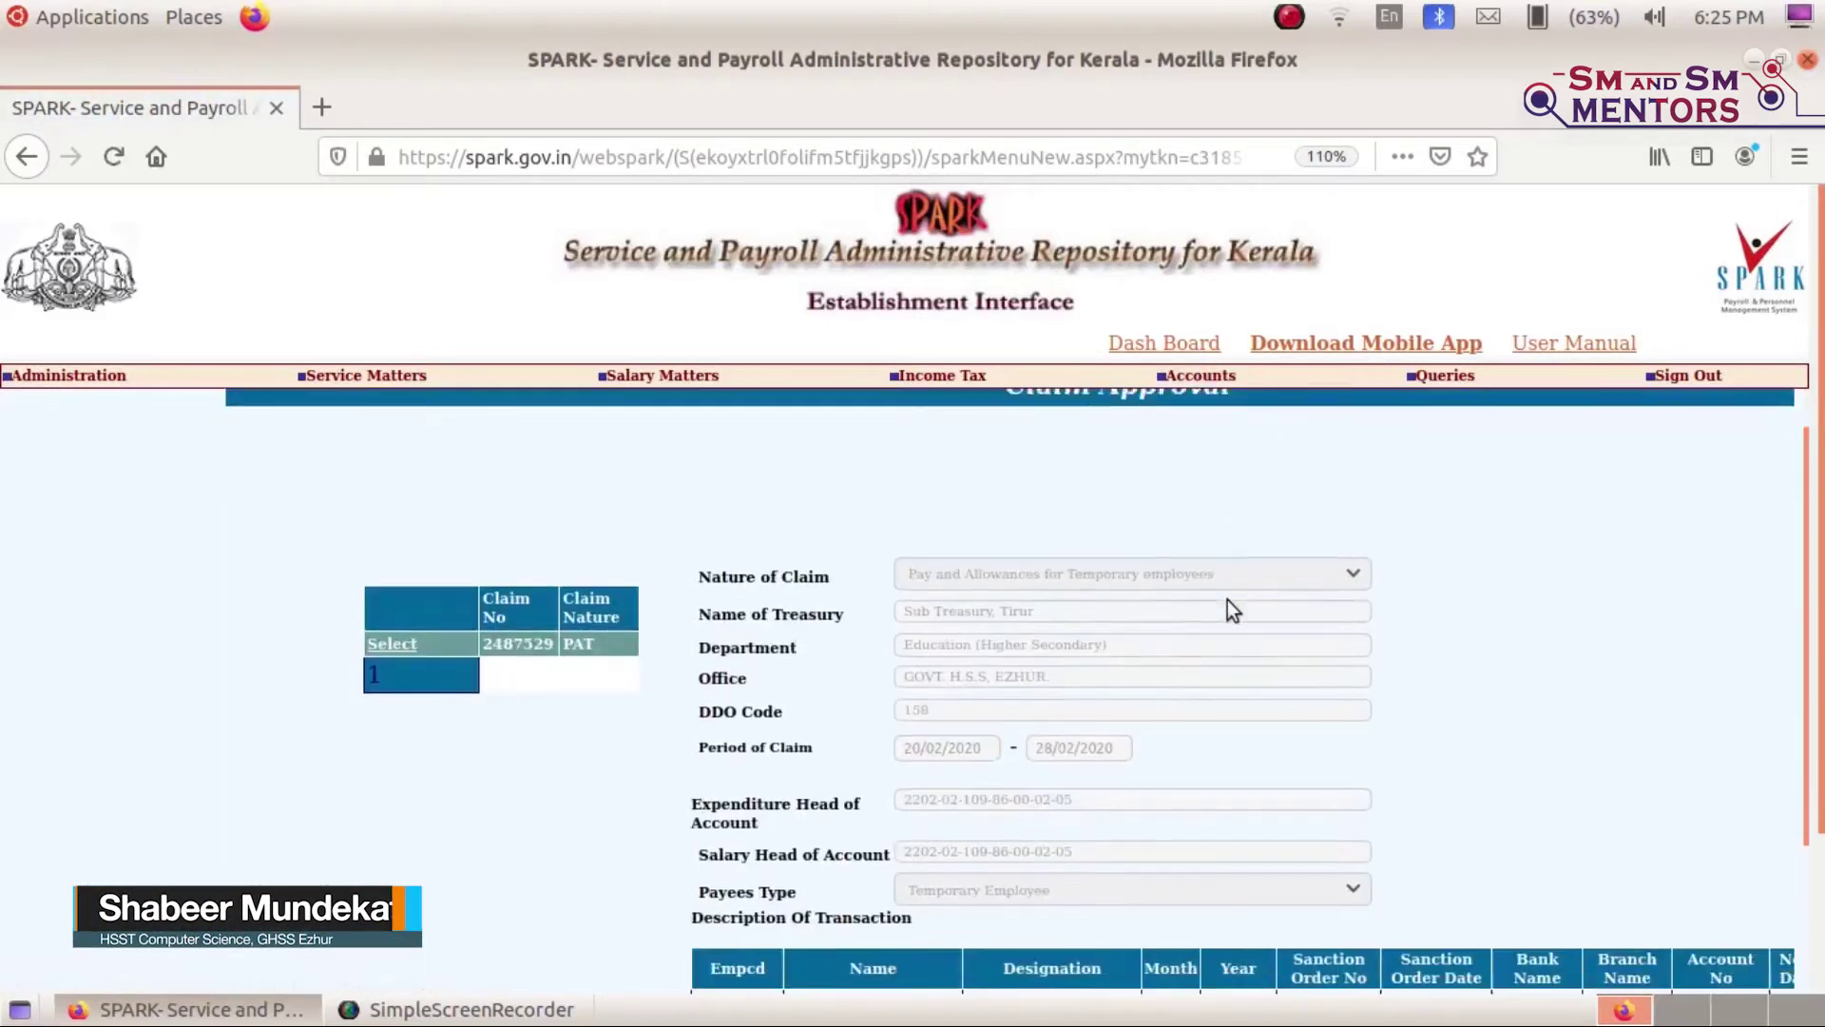
{"action": "scroll", "coordinate": [1230, 613], "scroll_direction": "down", "scroll_amount": 1}
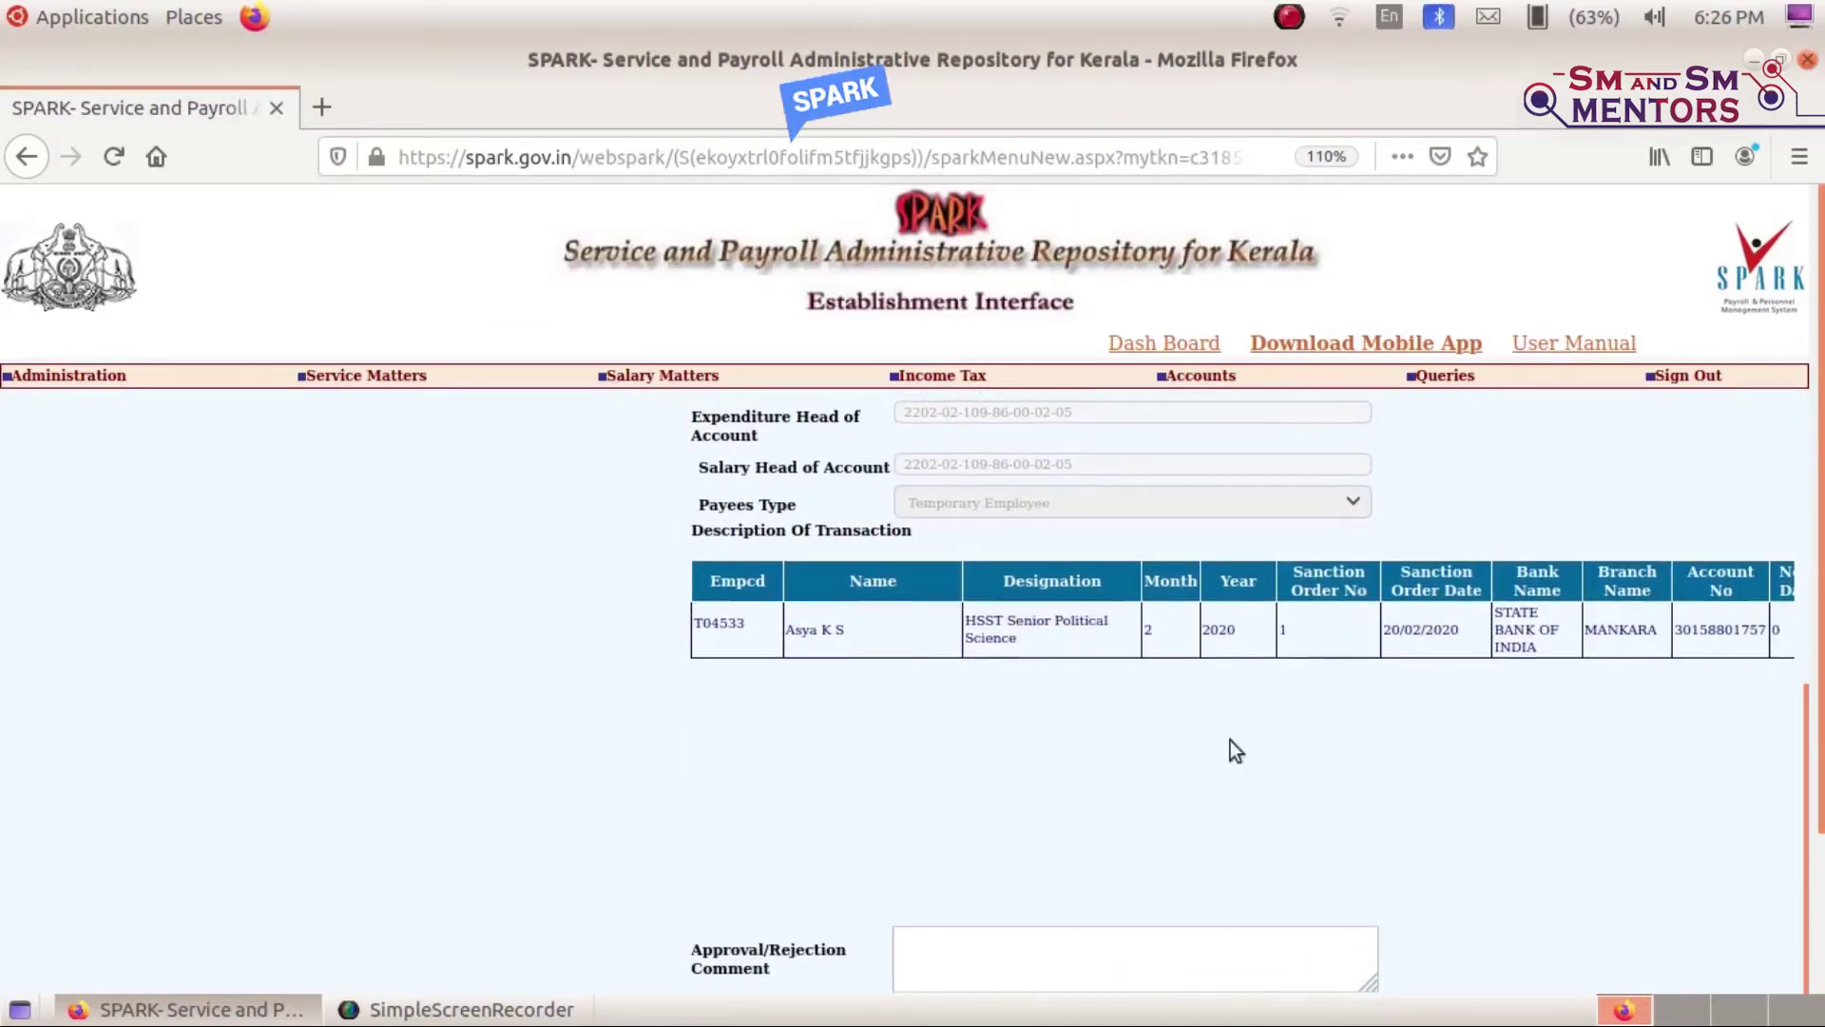
{"action": "scroll", "coordinate": [1255, 756], "scroll_direction": "down", "scroll_amount": 2}
{"action": "scroll", "coordinate": [1275, 766], "scroll_direction": "down", "scroll_amount": 1}
{"action": "left_click_drag", "start_coordinate": [1057, 938], "coordinate": [1795, 915]}
{"action": "left_click_drag", "start_coordinate": [1608, 916], "coordinate": [1036, 917]}
Approve the claim with the comment 'Approved' and acknowledge the success message.
{"action": "left_click", "coordinate": [990, 762]}
{"action": "type", "text": "Approved"}
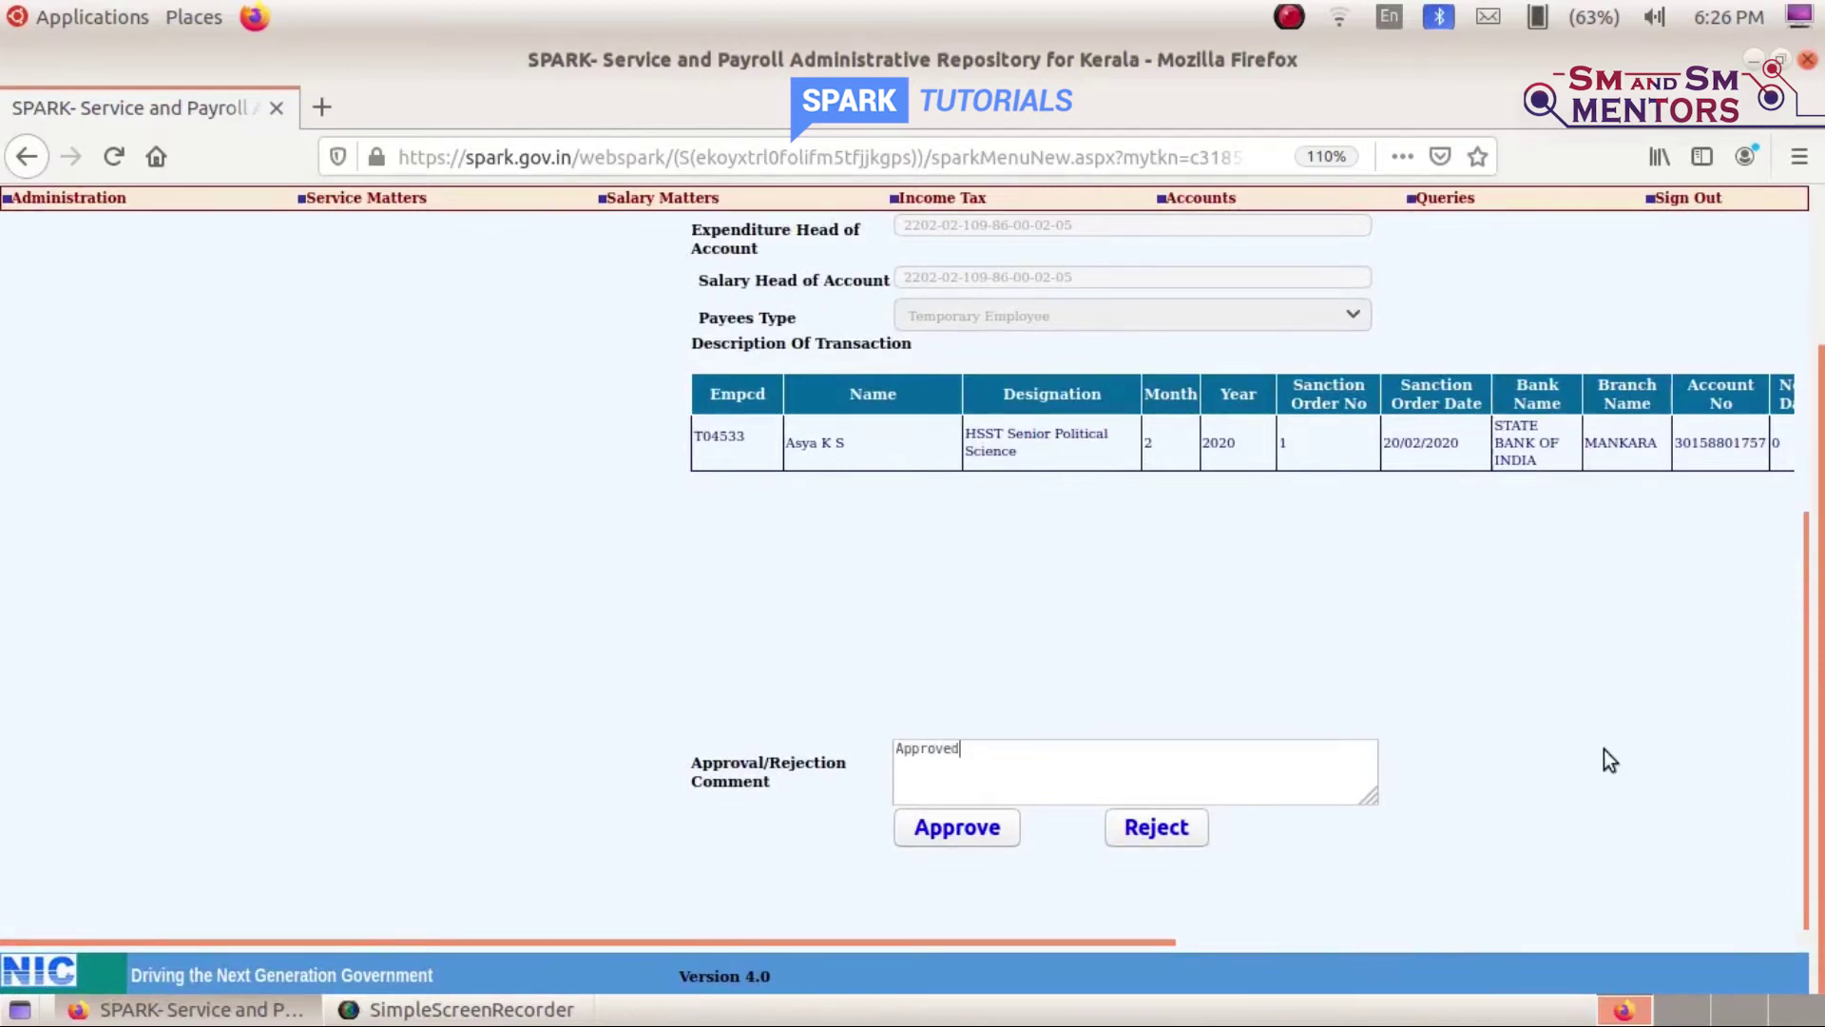
{"action": "scroll", "coordinate": [1605, 761], "scroll_direction": "up", "scroll_amount": 3}
{"action": "scroll", "coordinate": [1018, 697], "scroll_direction": "down", "scroll_amount": 3}
{"action": "left_click", "coordinate": [956, 827]}
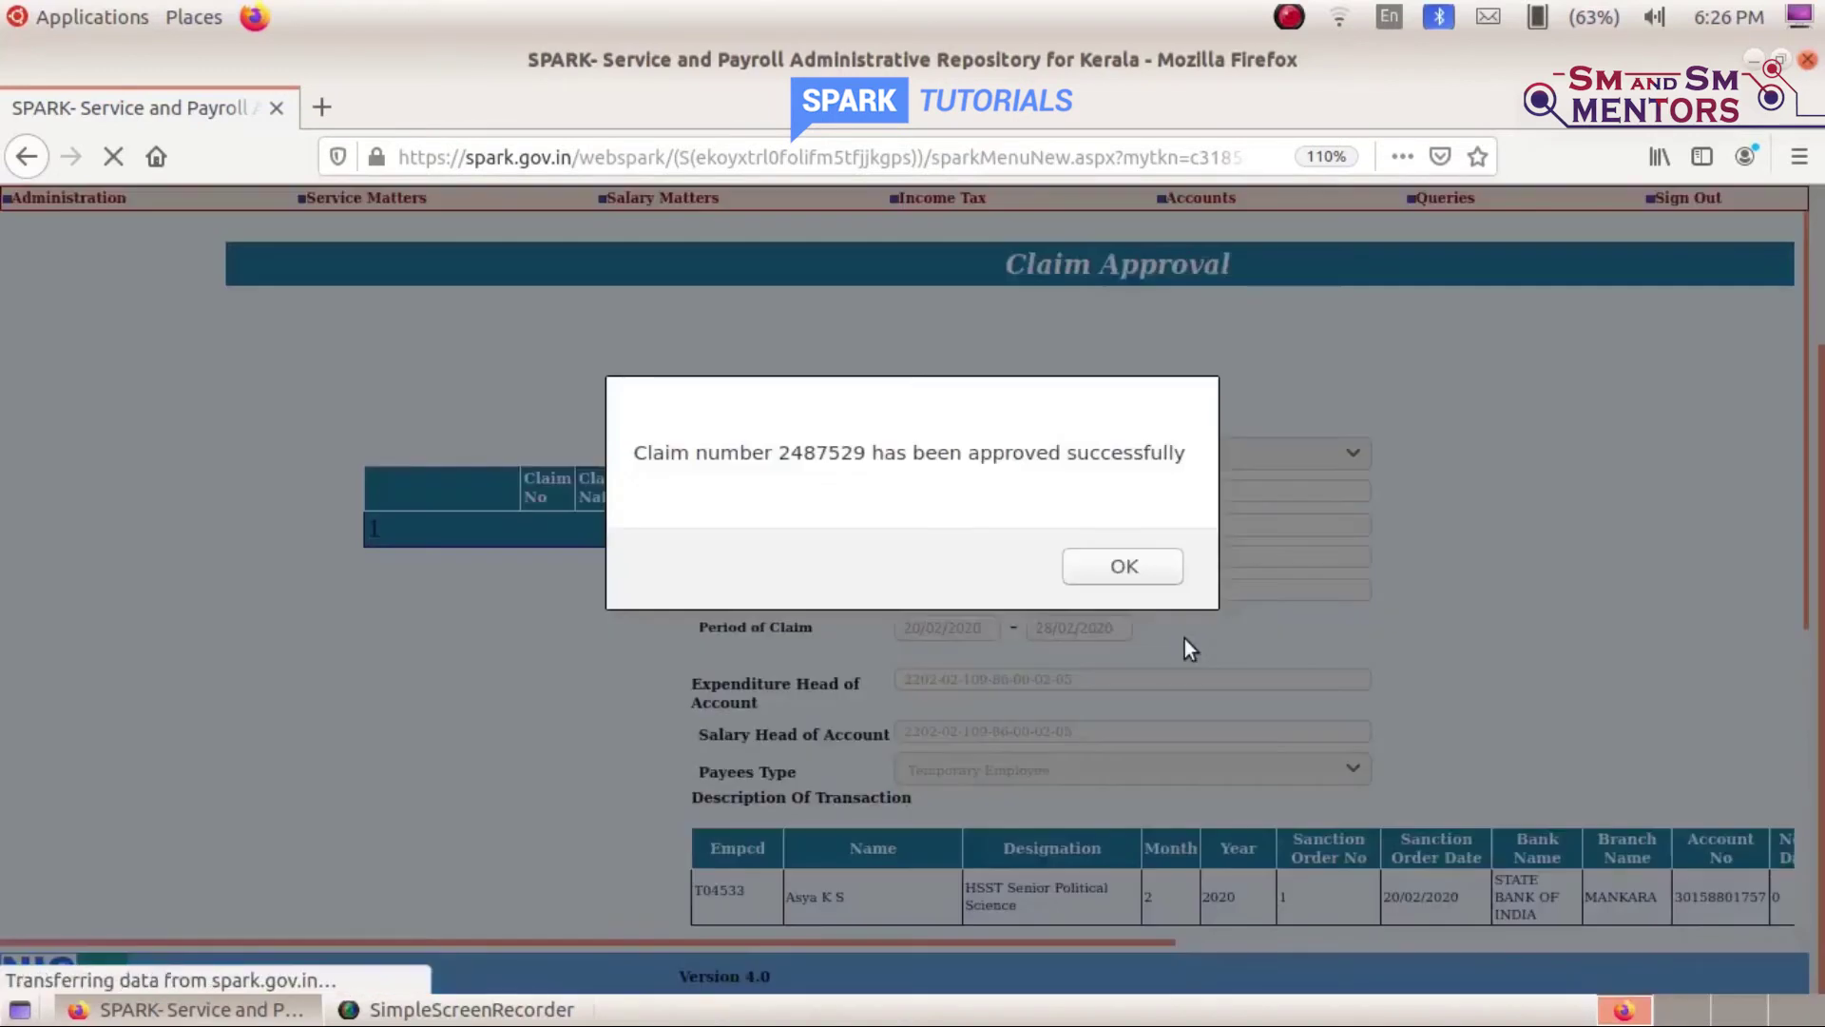
{"action": "left_click", "coordinate": [1124, 570]}
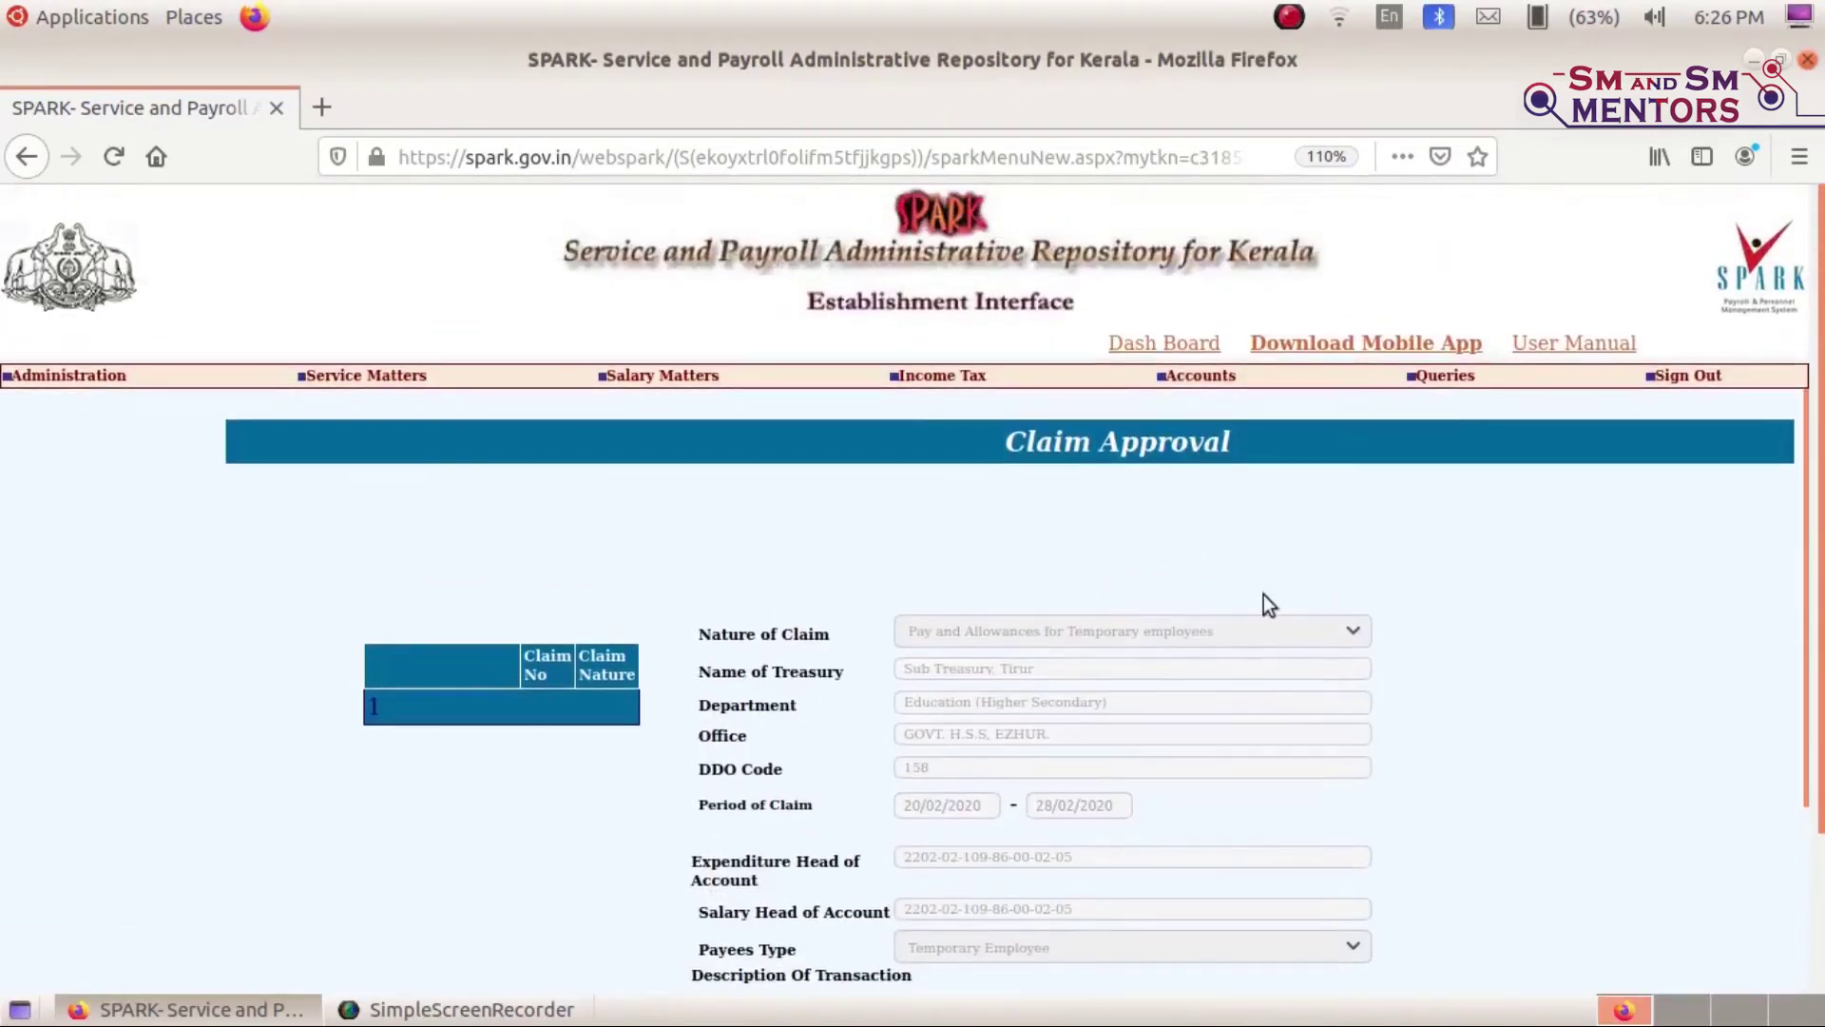
{"action": "mouse_move", "coordinate": [1210, 378]}
{"action": "mouse_move", "coordinate": [1286, 579]}
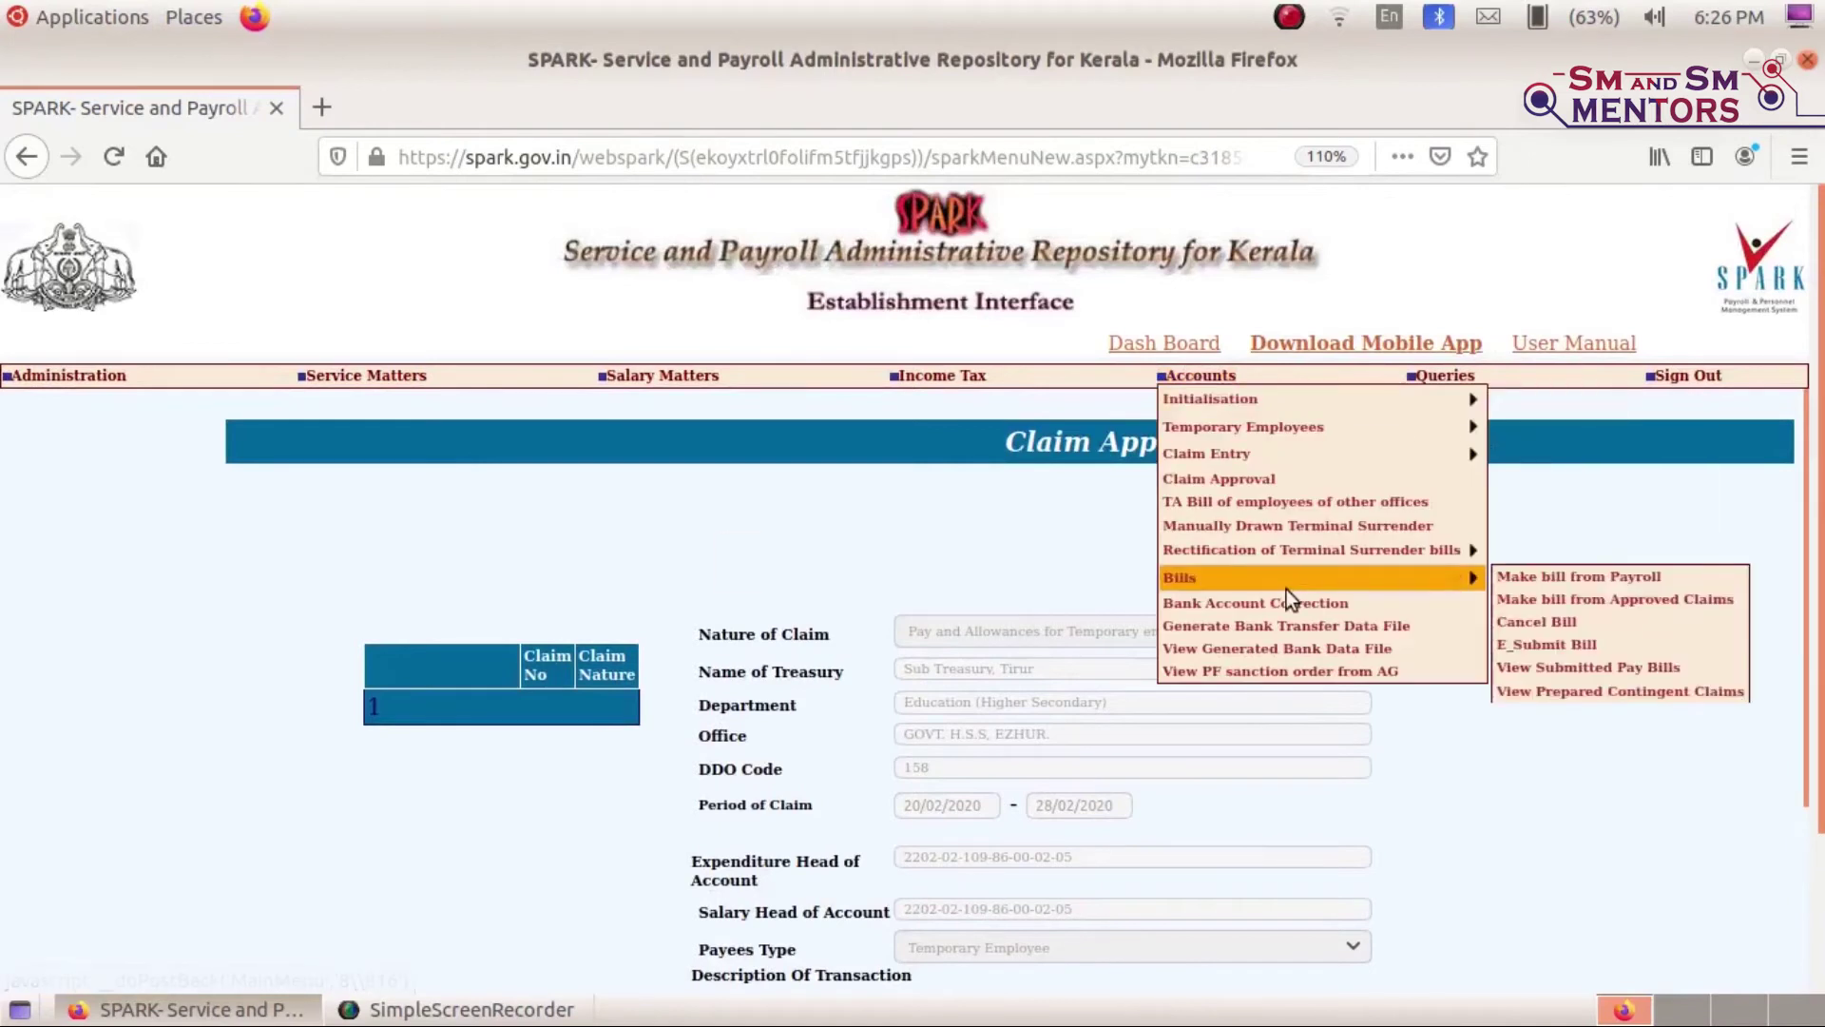
Filter approved claims to GOVT. H.S.S, EZHUR., DDO 158, temporary pay, and select claim 2487529.
{"action": "left_click", "coordinate": [1621, 600]}
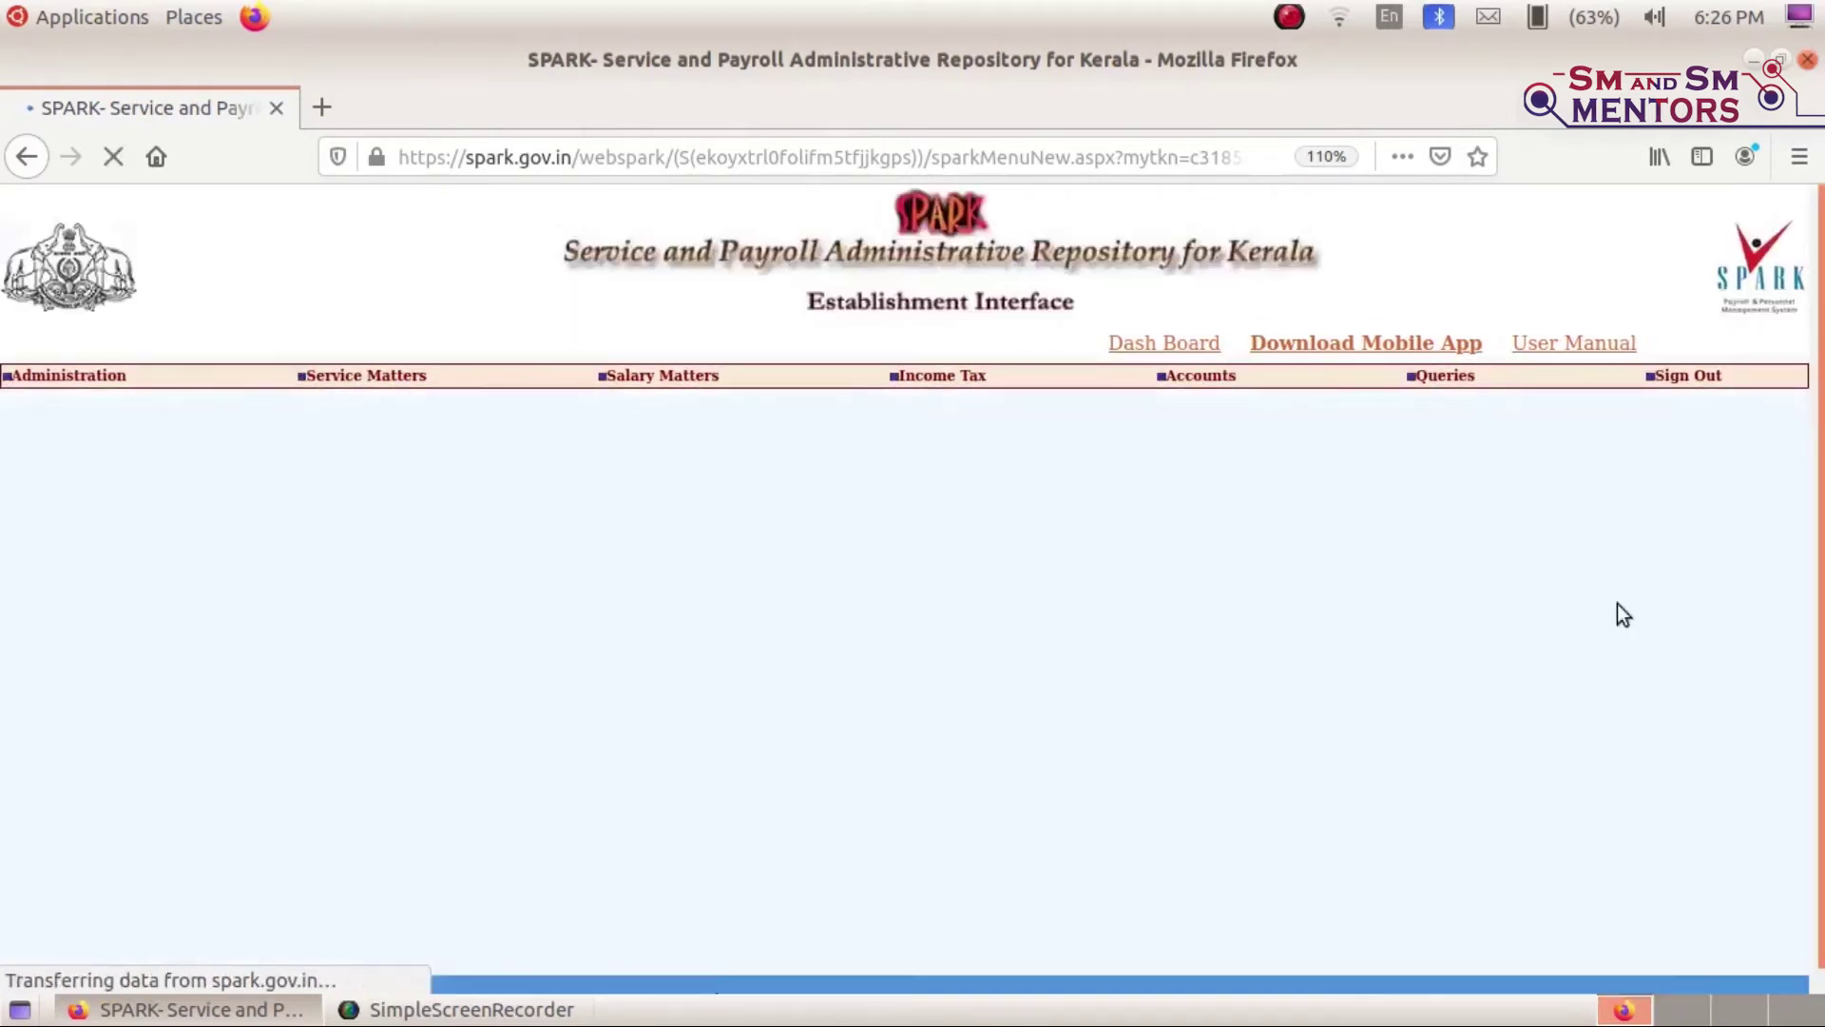
{"action": "left_click", "coordinate": [239, 488]}
{"action": "left_click", "coordinate": [230, 550]}
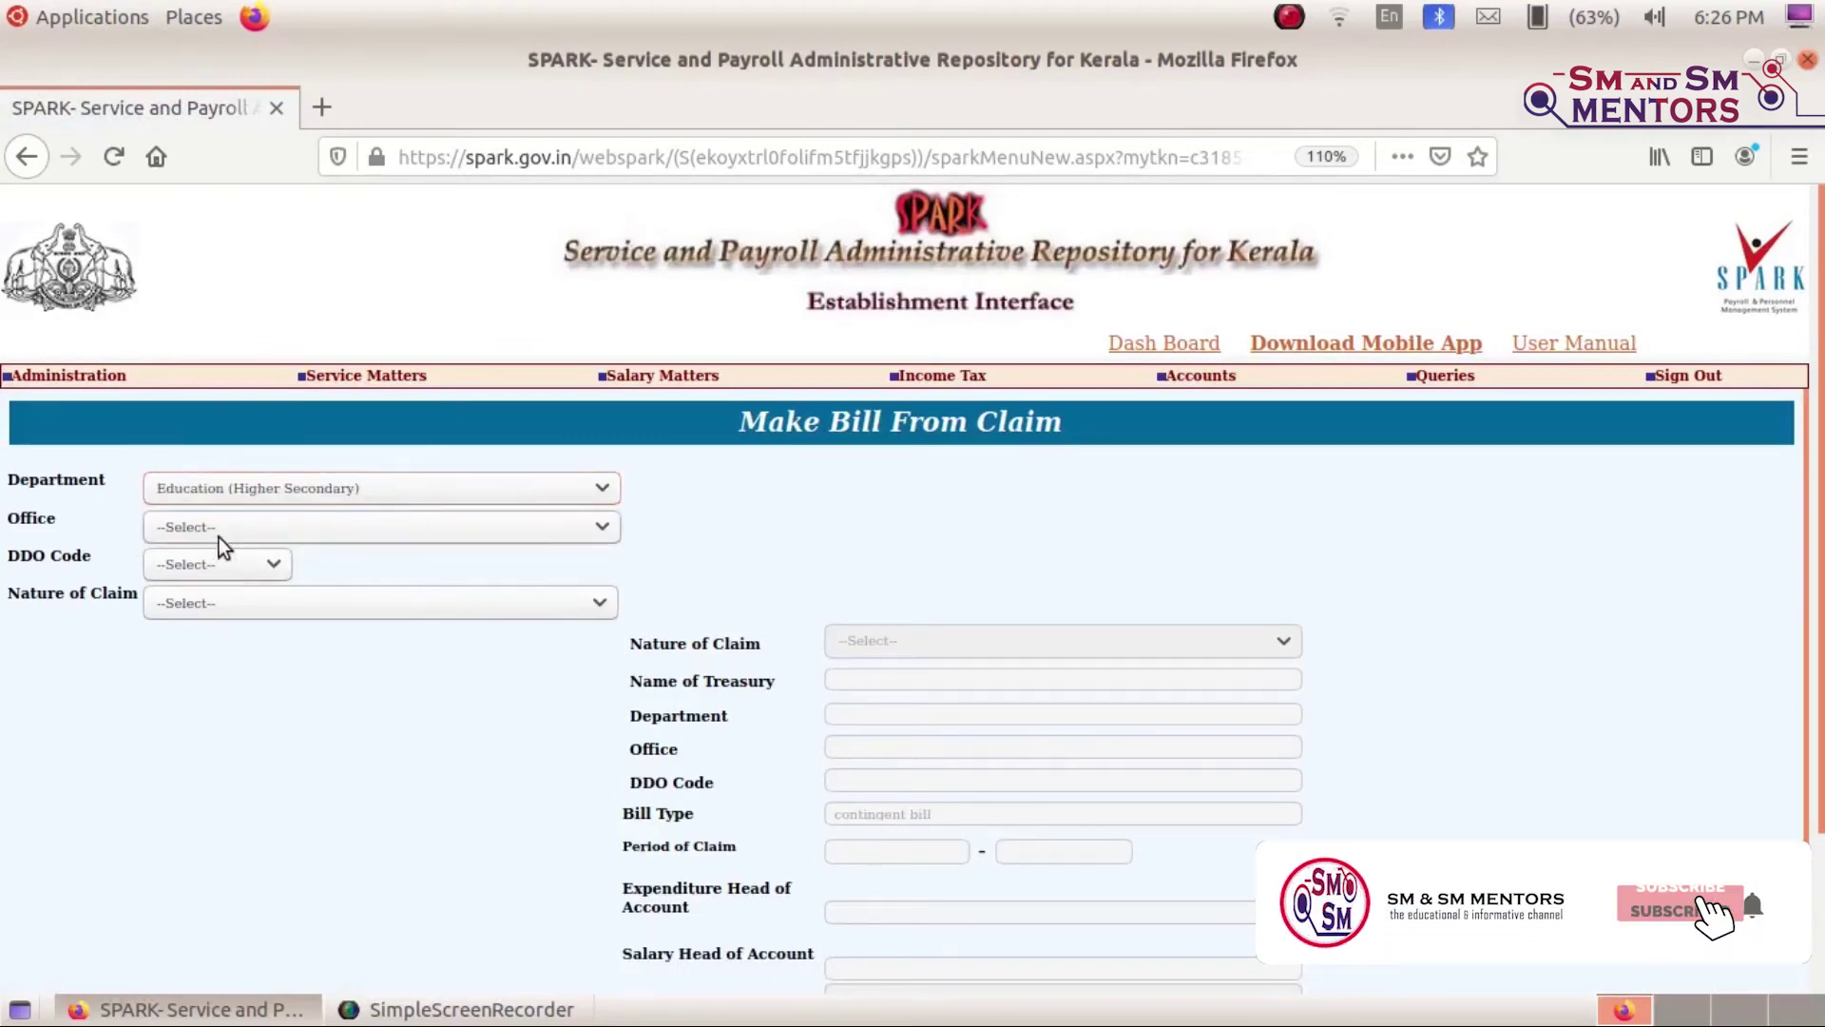
{"action": "left_click", "coordinate": [214, 528]}
{"action": "left_click", "coordinate": [217, 585]}
{"action": "left_click", "coordinate": [195, 568]}
{"action": "left_click", "coordinate": [177, 624]}
{"action": "left_click", "coordinate": [208, 603]}
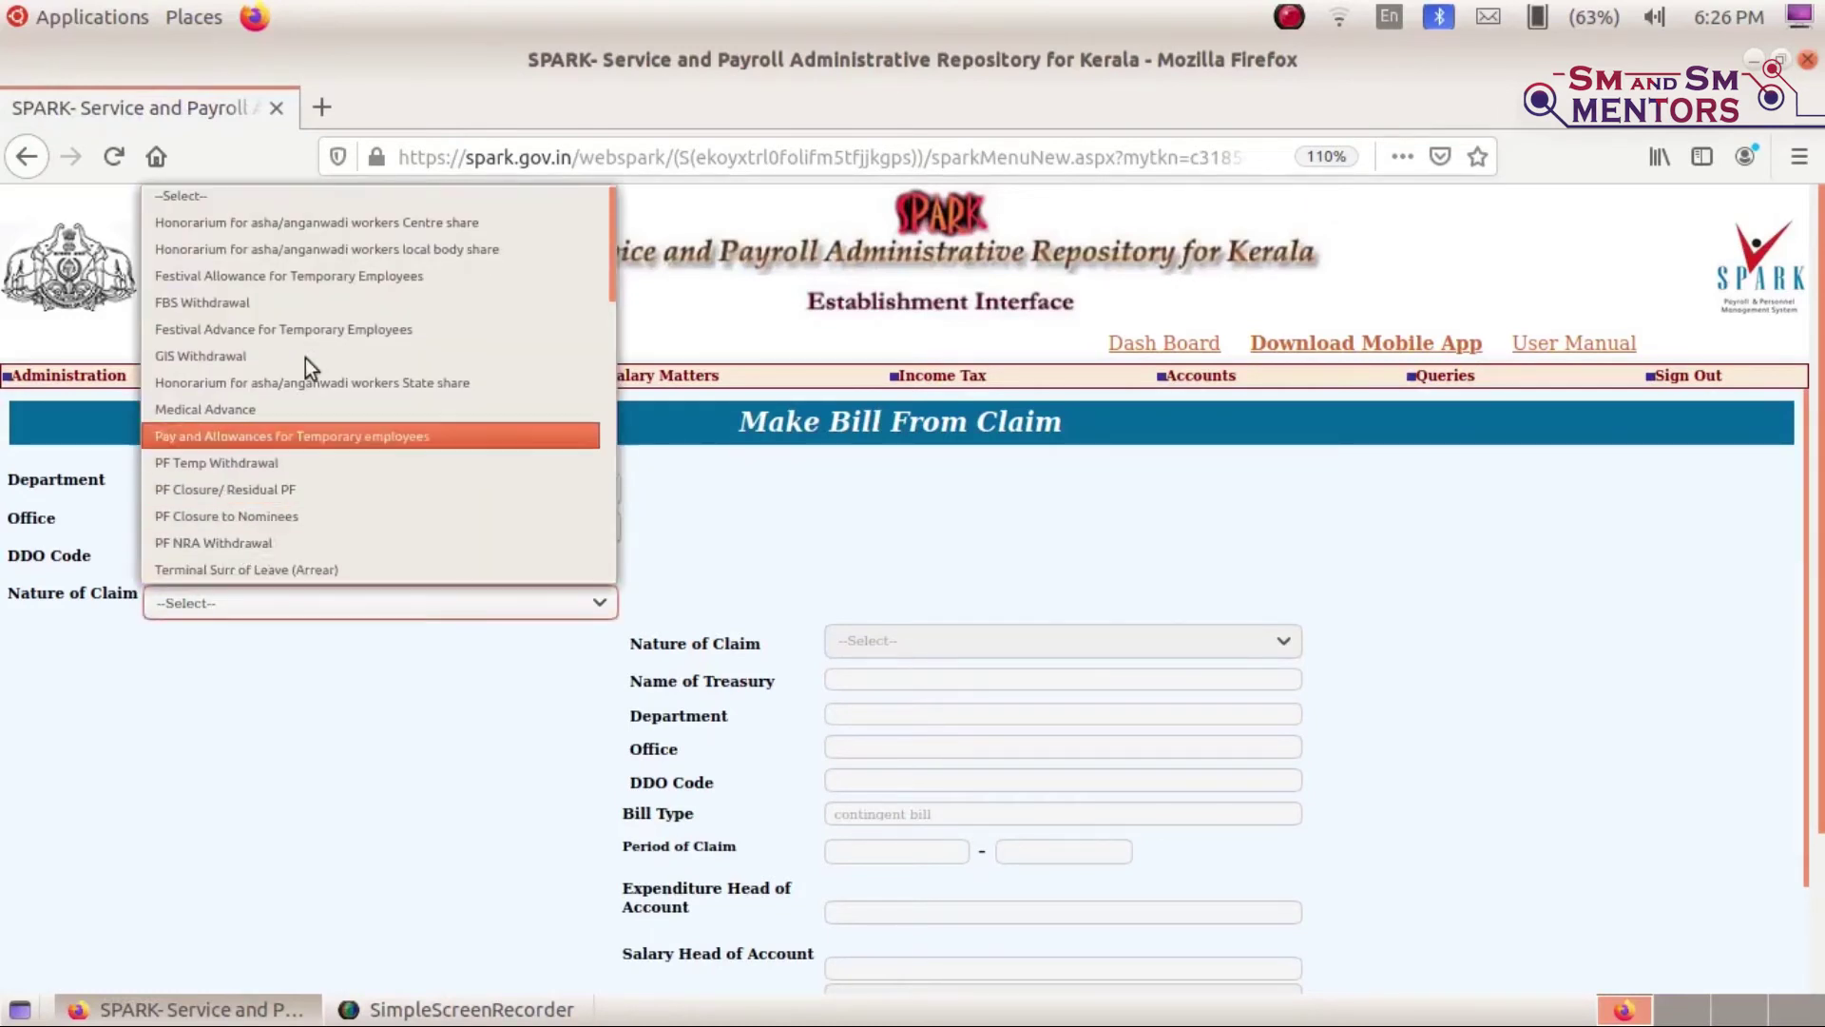
{"action": "left_click", "coordinate": [373, 436]}
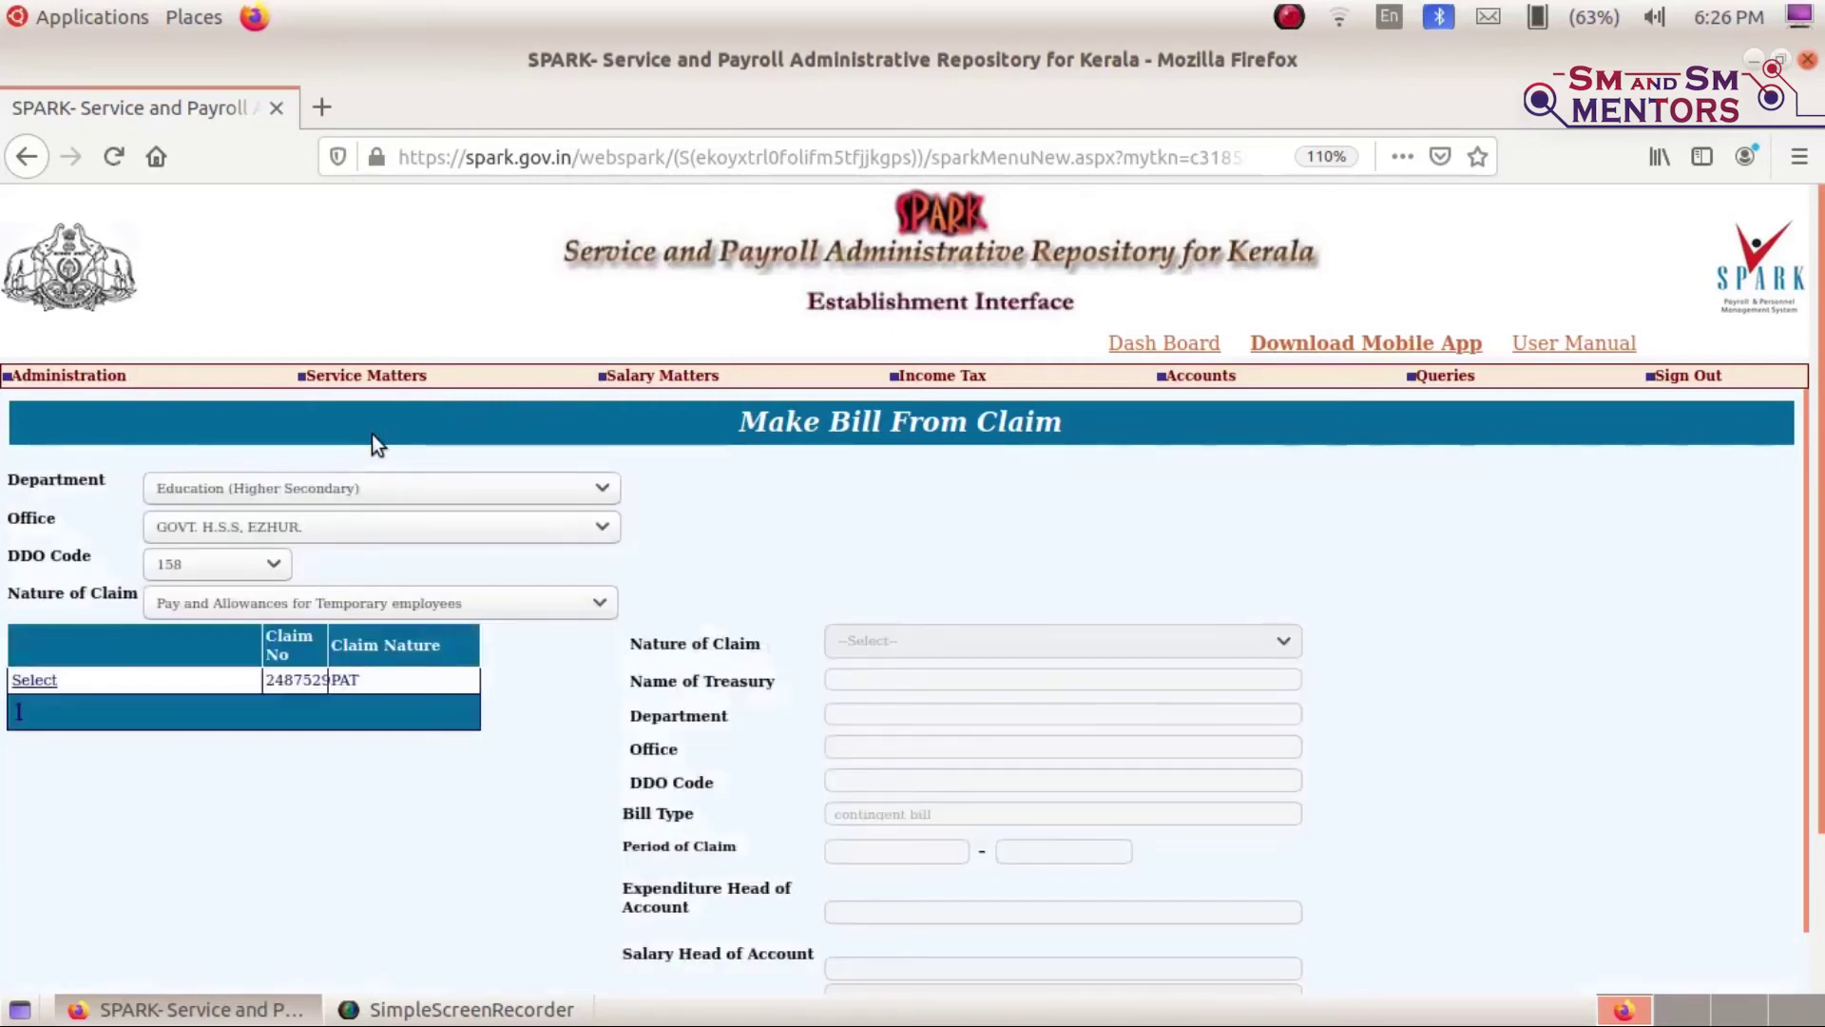
{"action": "left_click", "coordinate": [34, 680]}
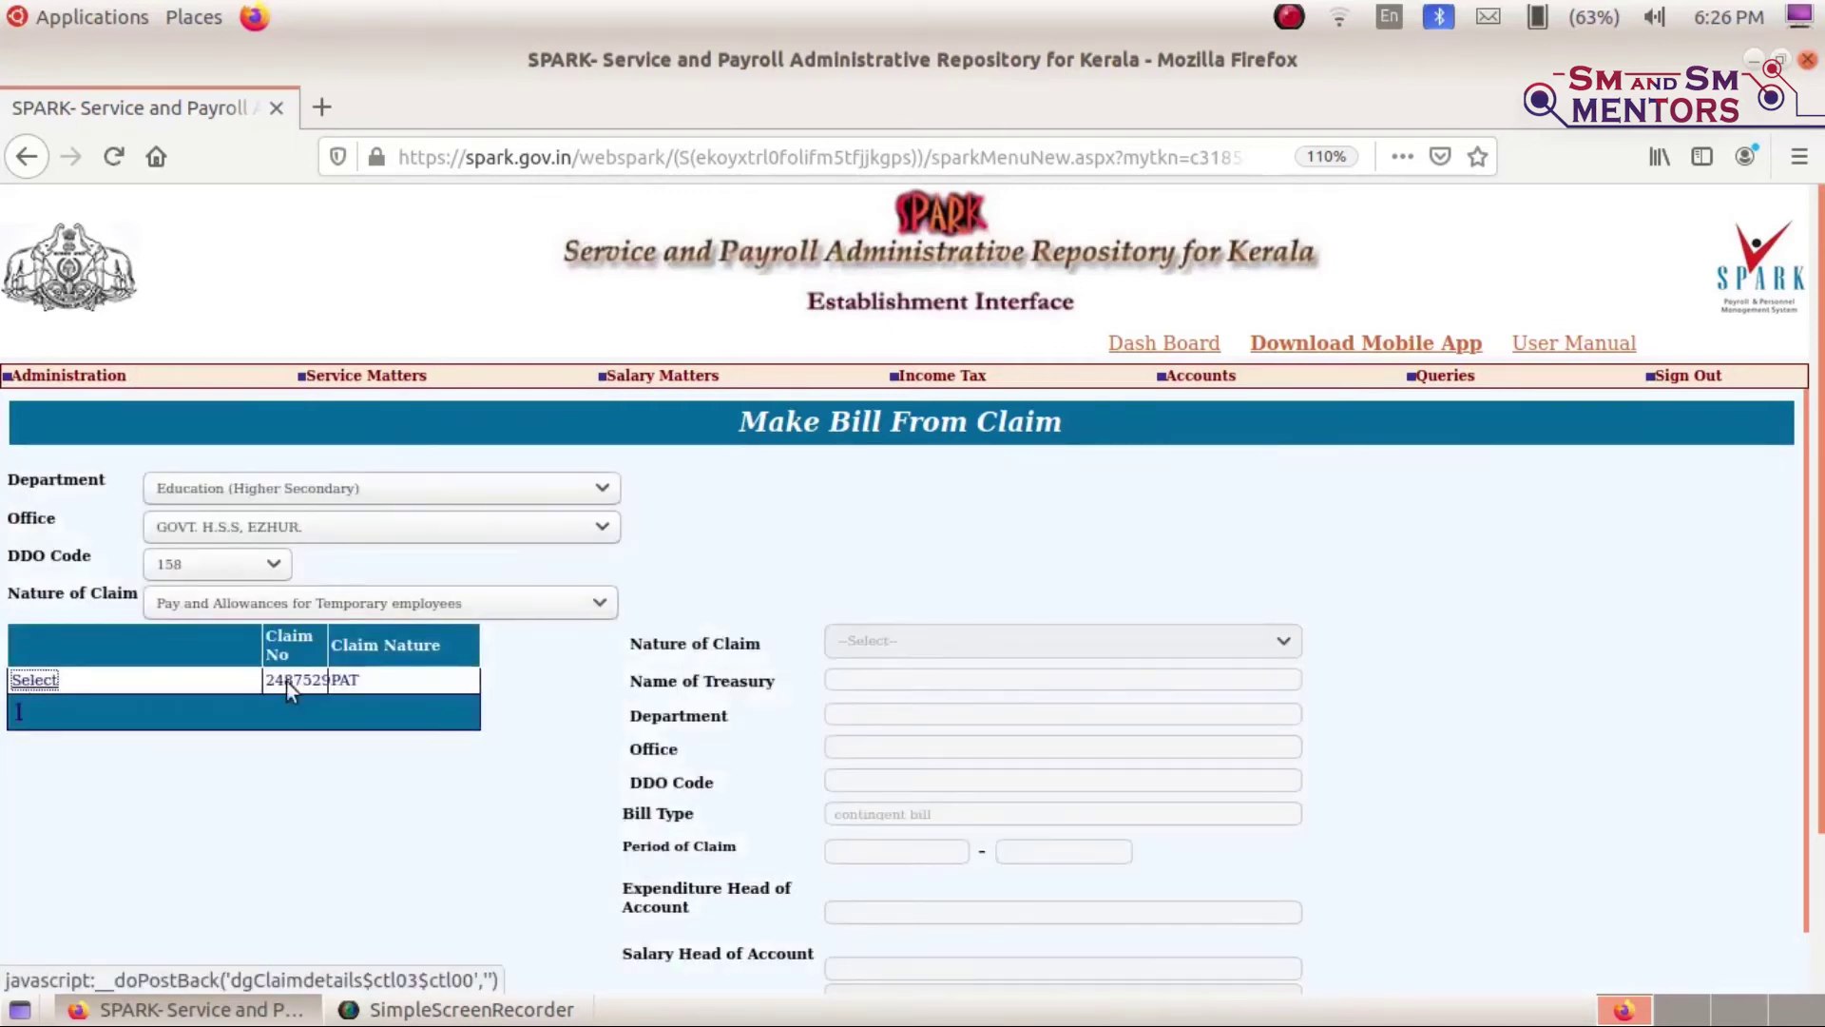
{"action": "scroll", "coordinate": [1402, 696], "scroll_direction": "down", "scroll_amount": 5}
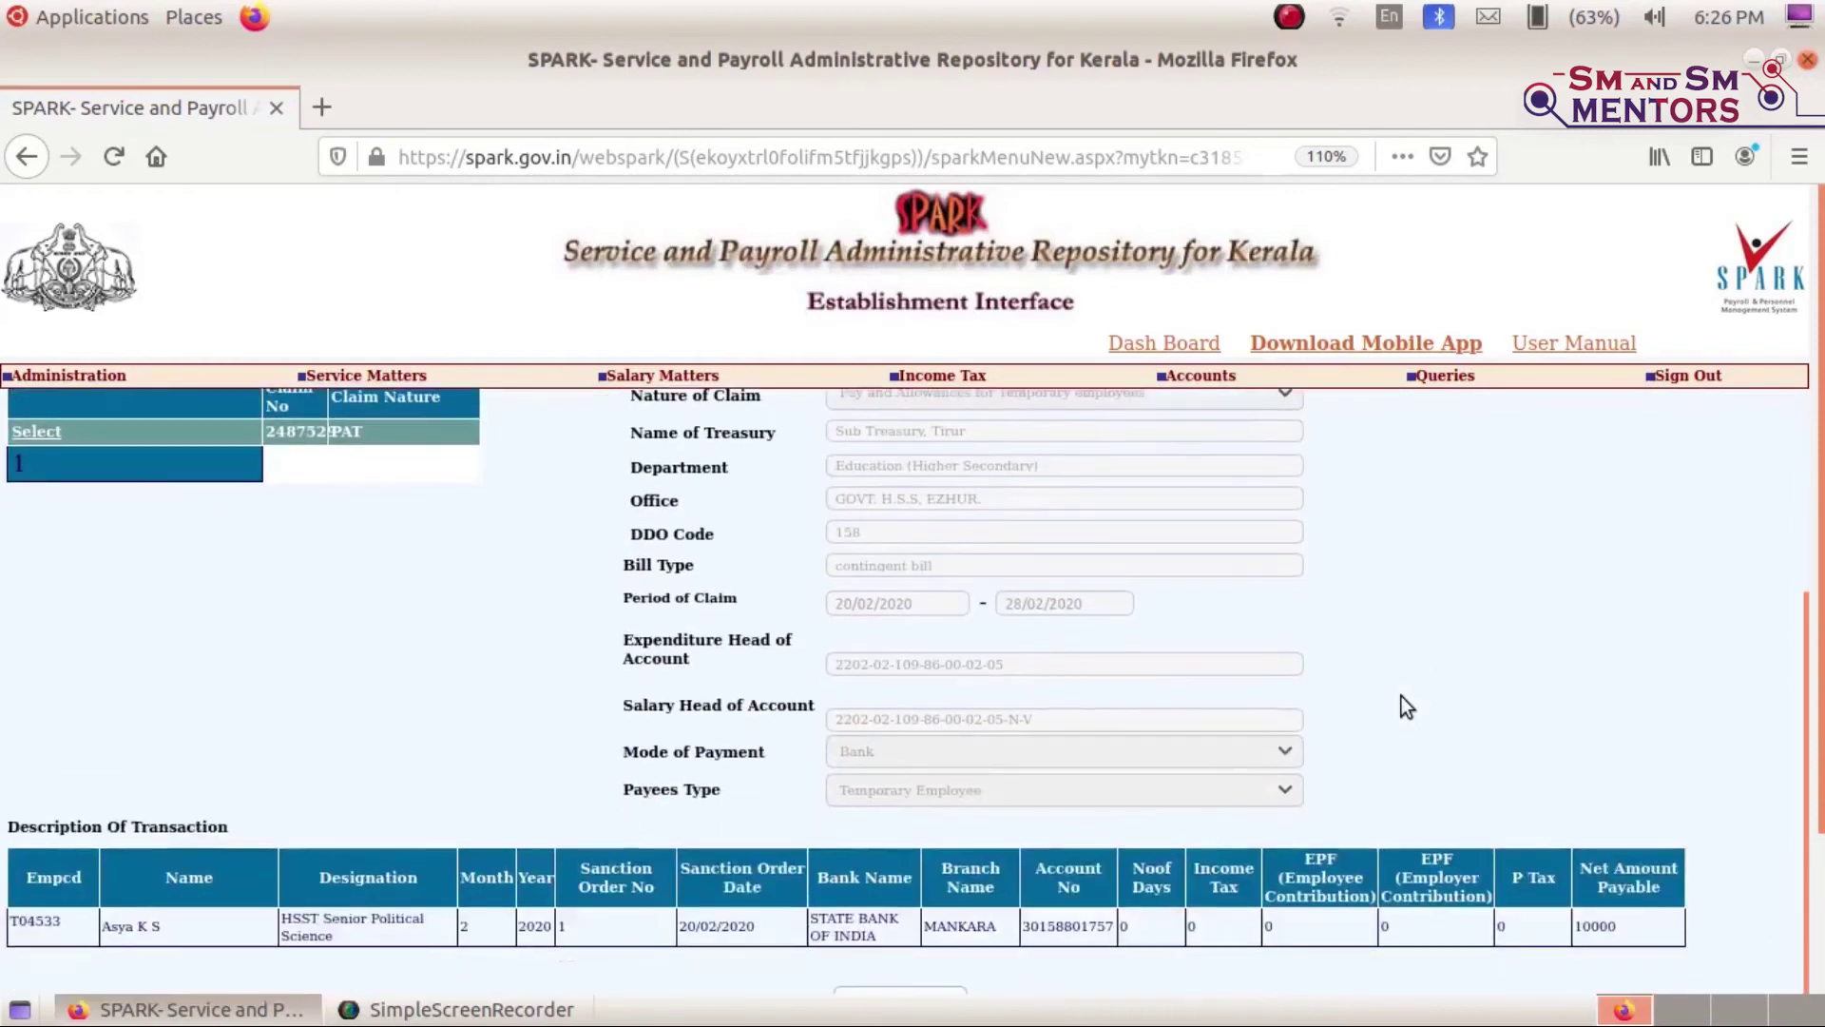
{"action": "scroll", "coordinate": [861, 856], "scroll_direction": "down", "scroll_amount": 3}
Make contingent bill 12695053 from the claim and acknowledge its bill number.
{"action": "left_click", "coordinate": [930, 835]}
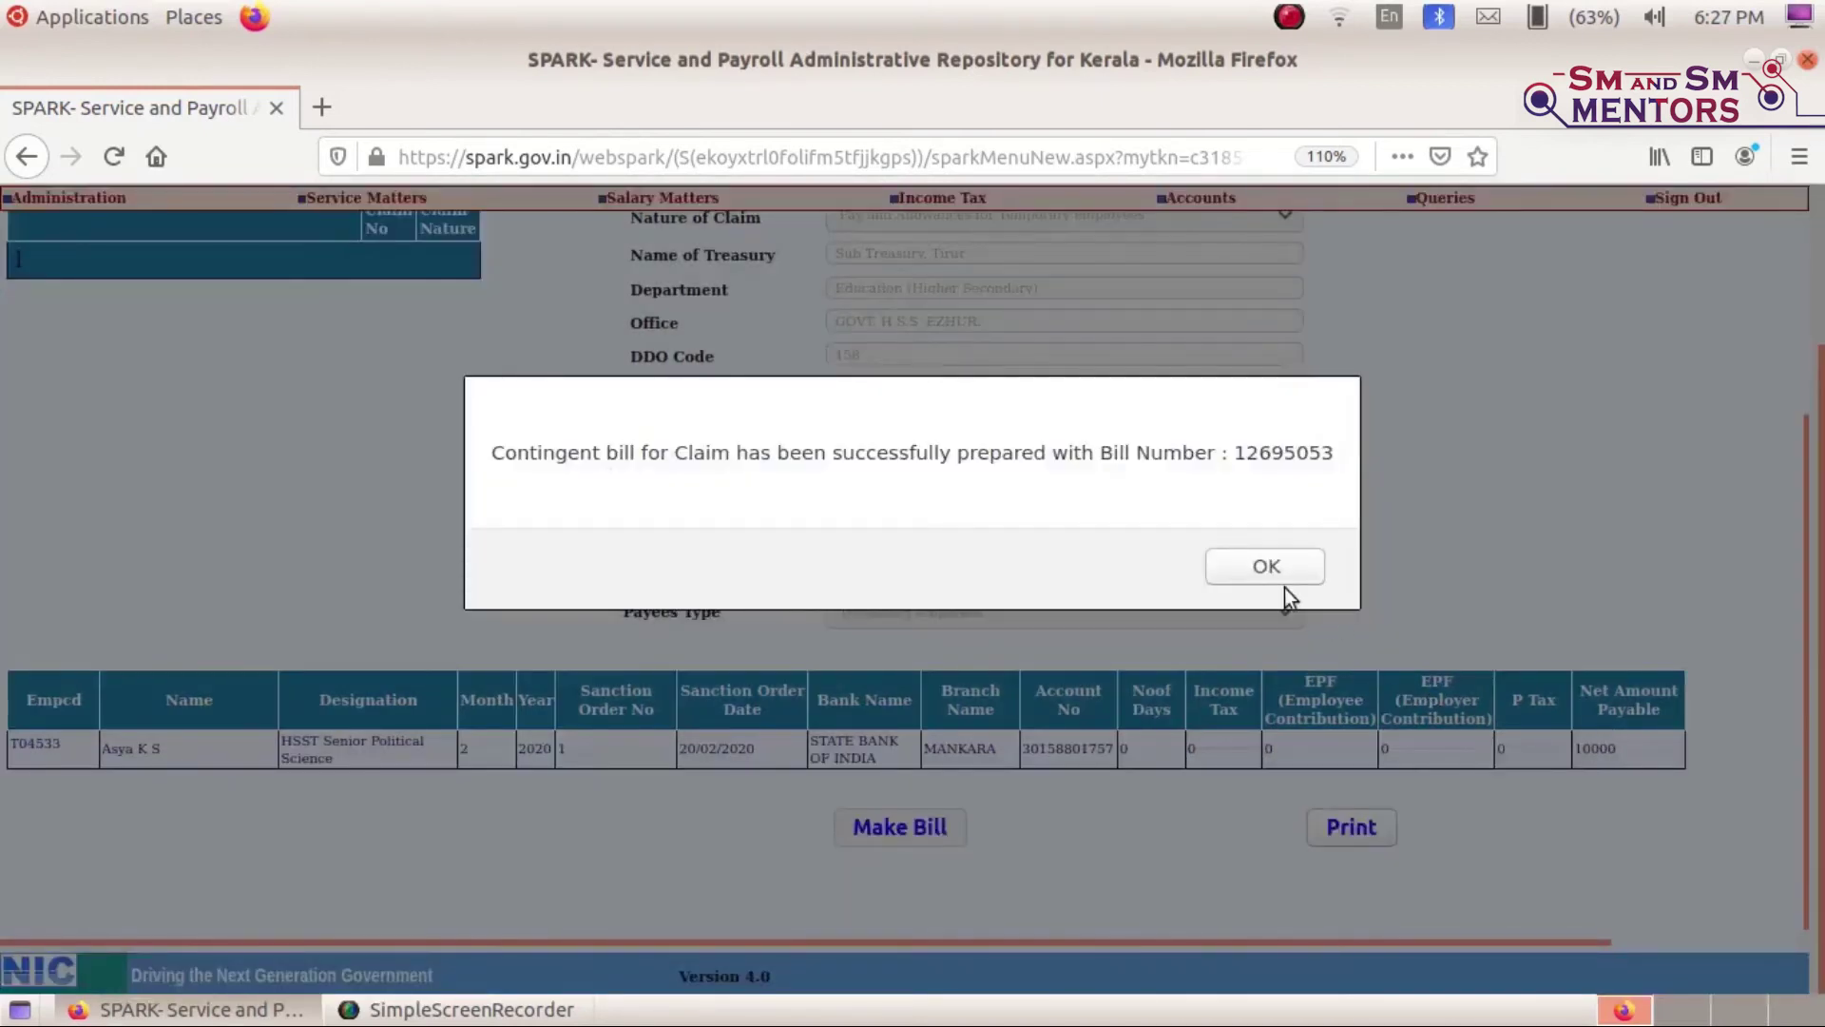
{"action": "left_click", "coordinate": [1281, 578]}
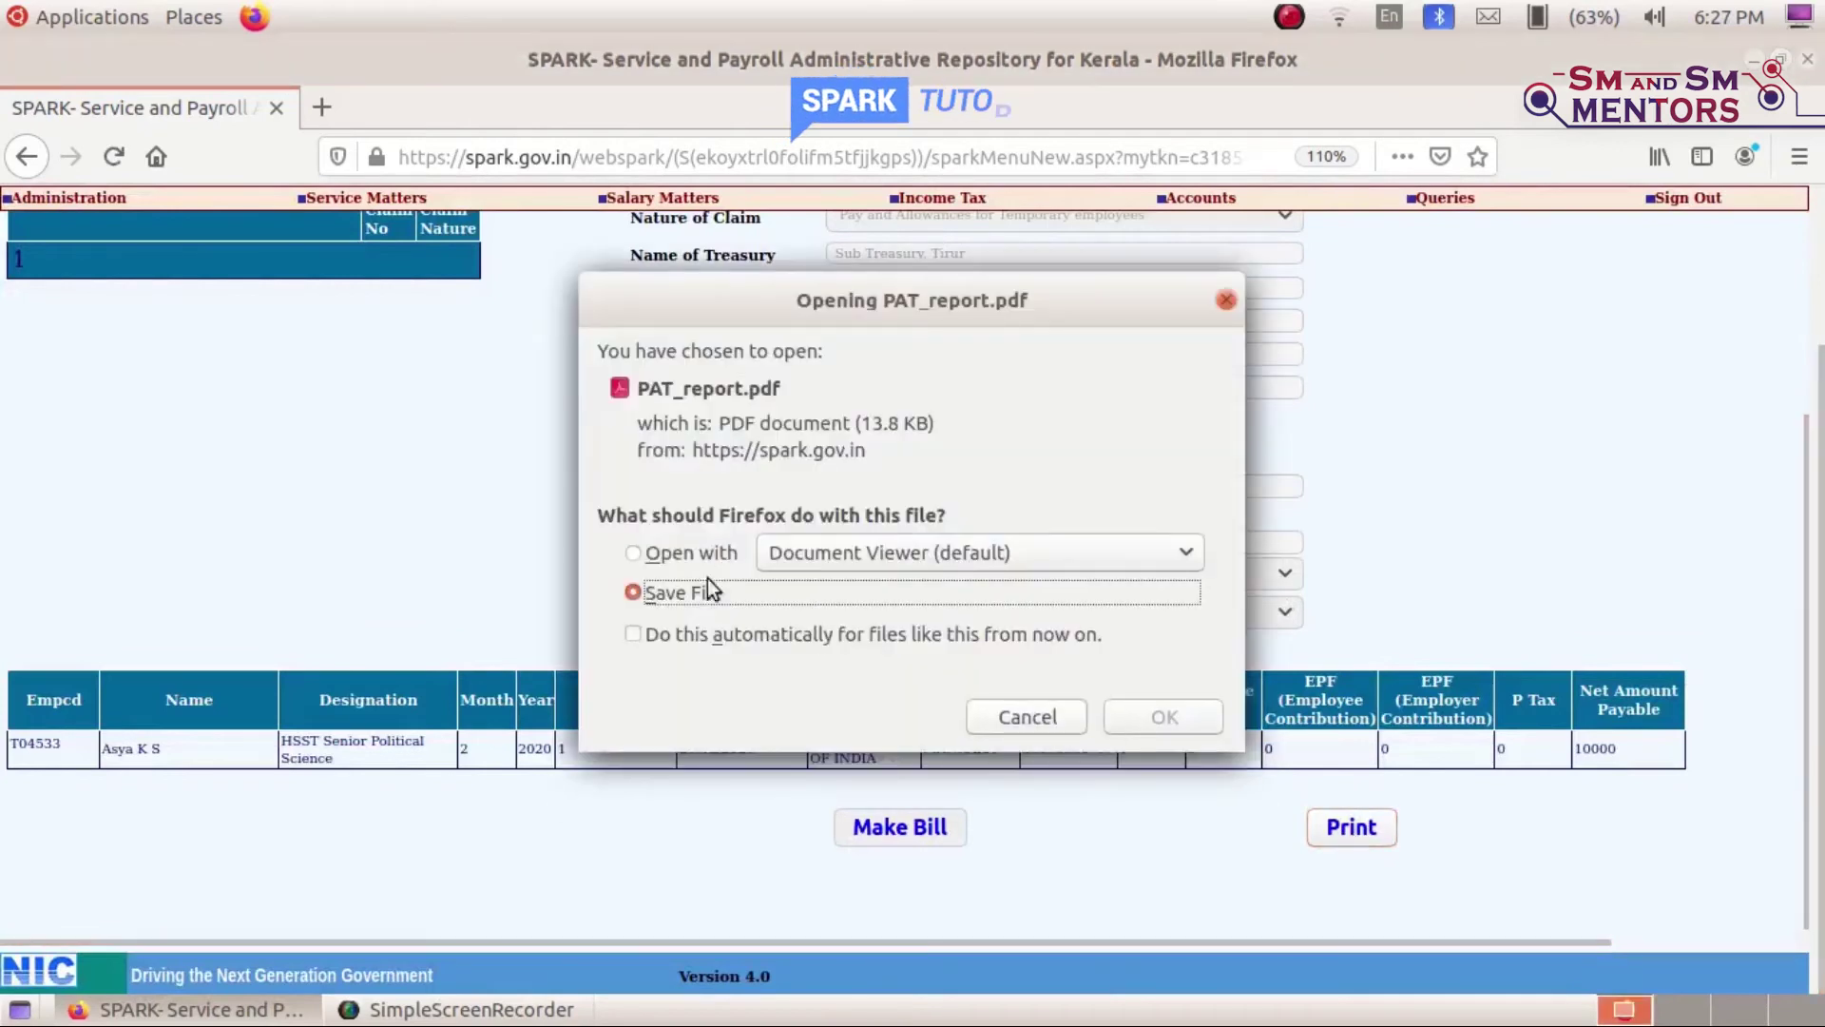
Save PAT_report.pdf, reopen it from Downloads without thumbnails, review it, and close it.
{"action": "left_click", "coordinate": [1161, 716]}
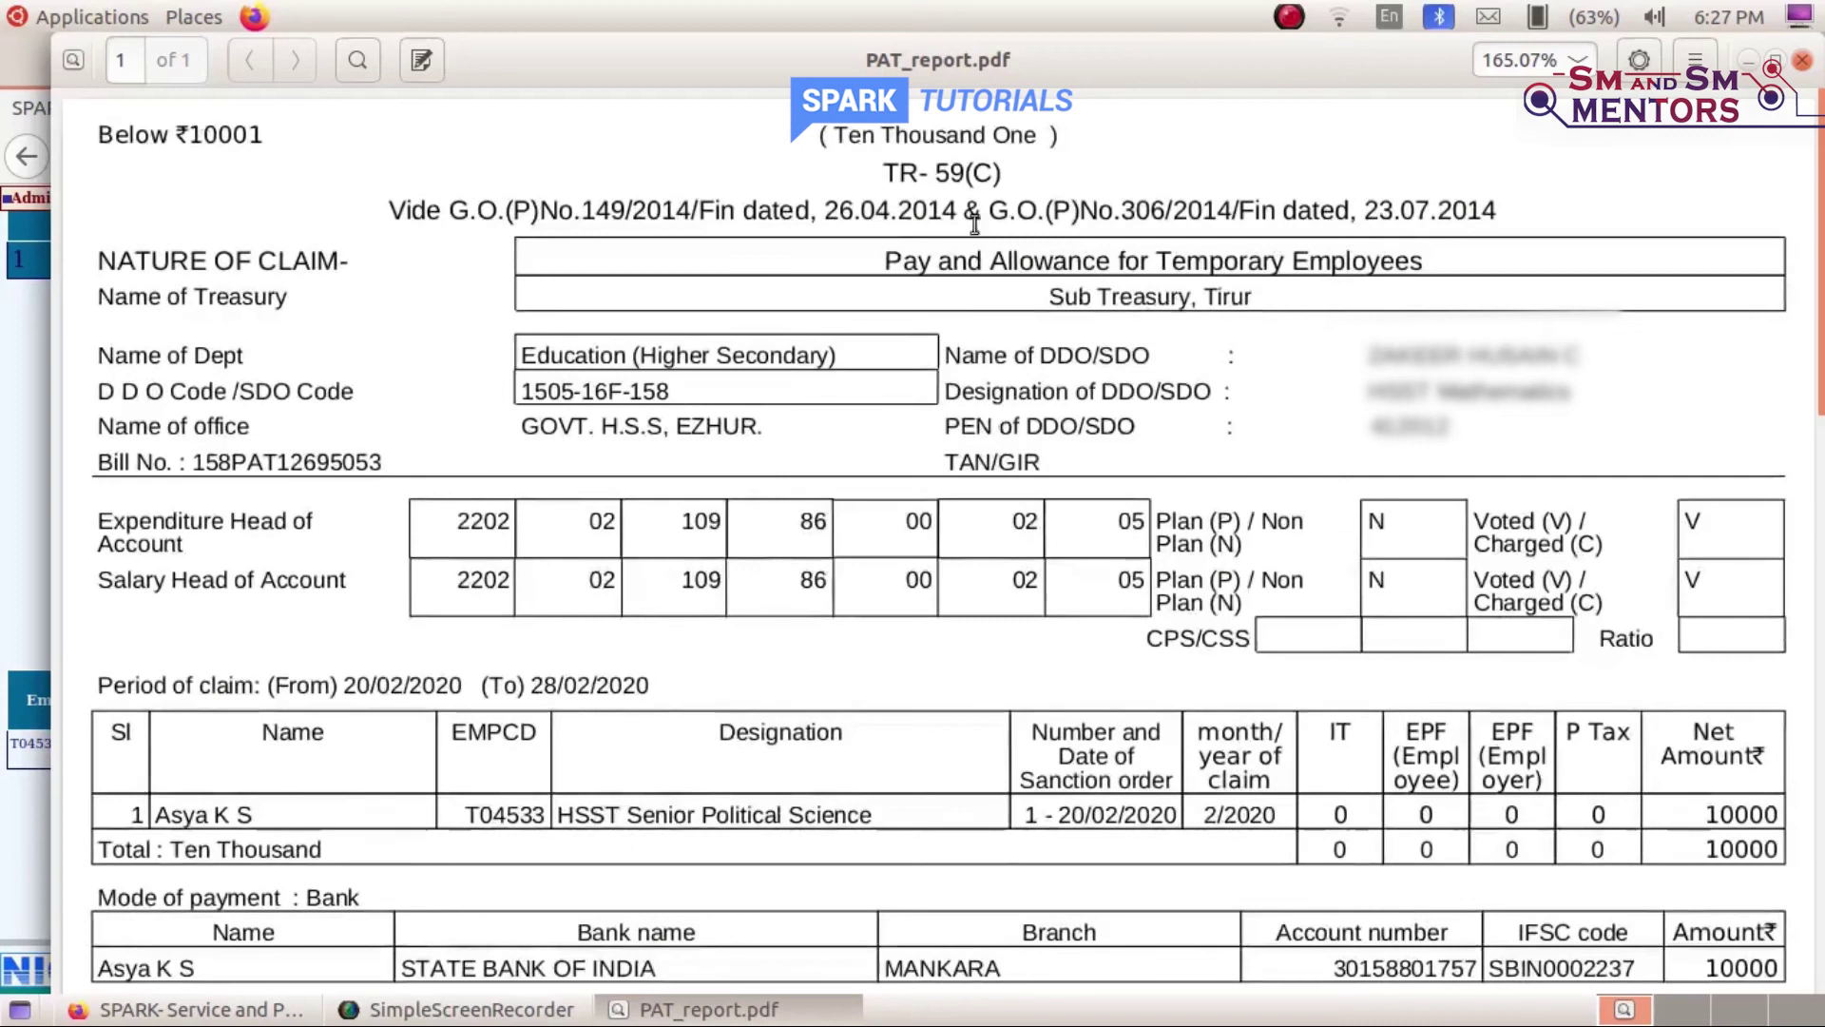
{"action": "left_click", "coordinate": [1803, 60]}
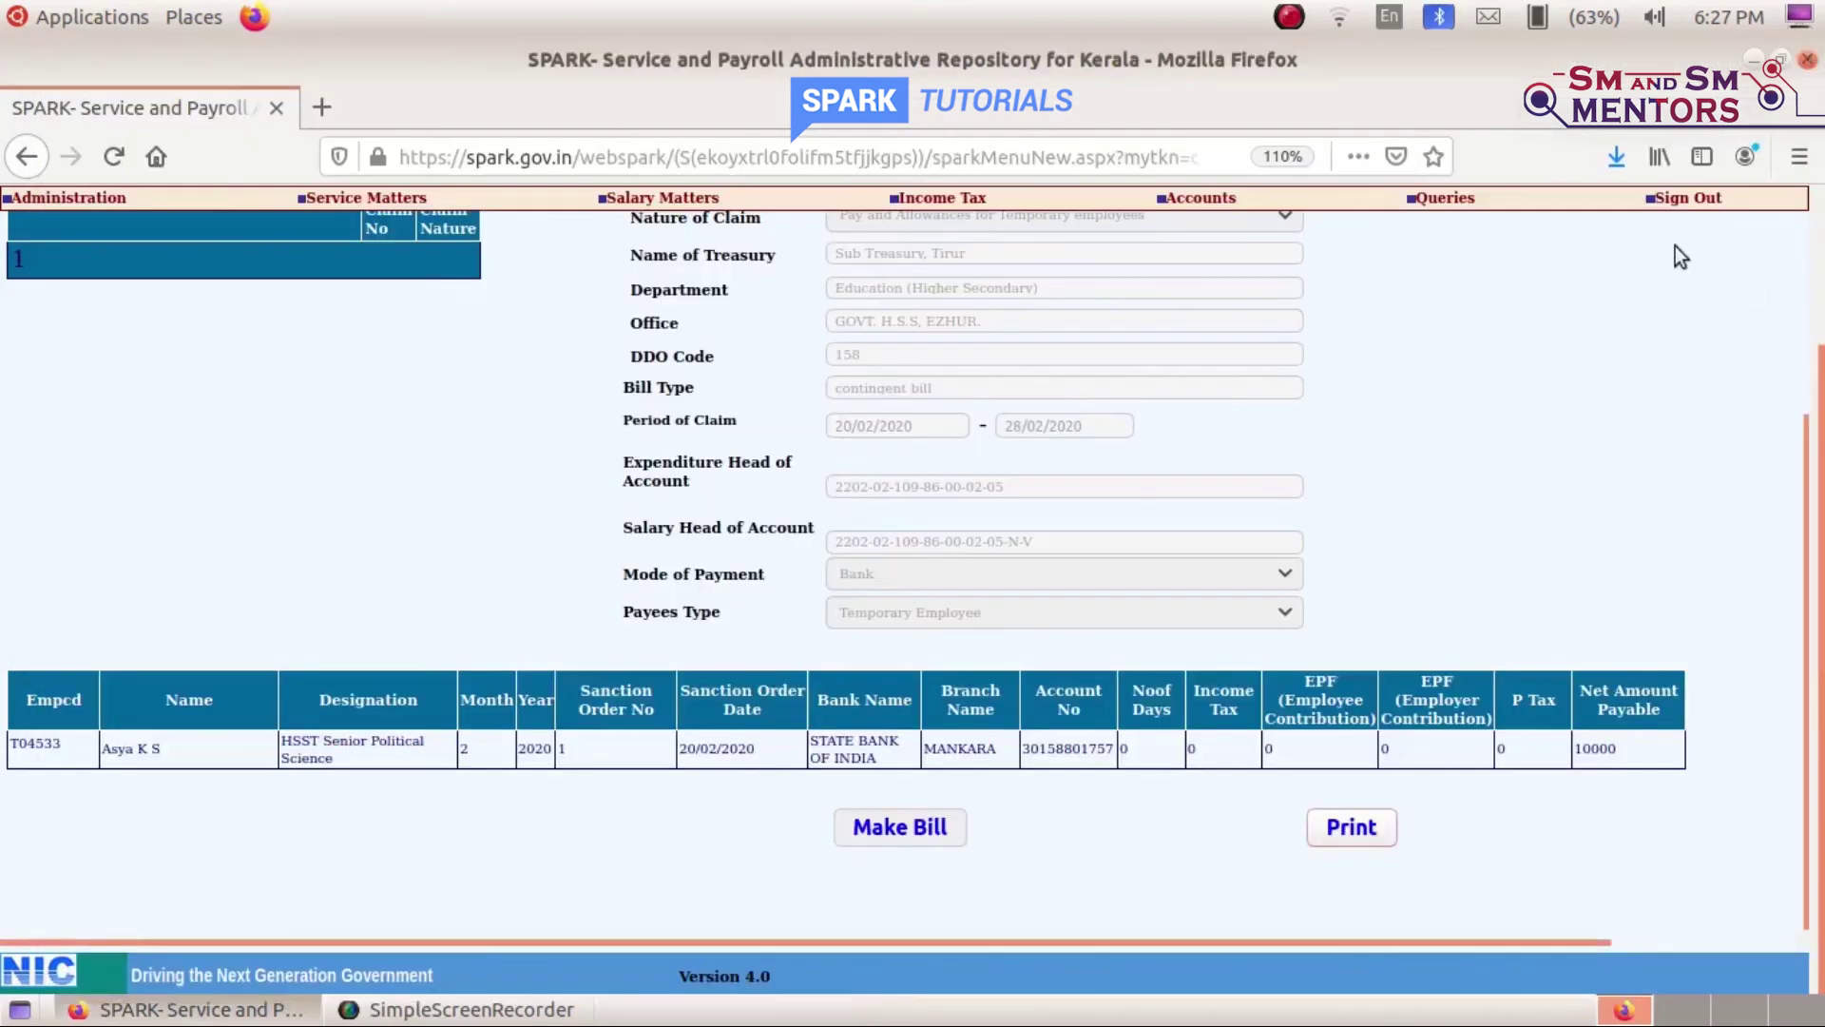
{"action": "left_click", "coordinate": [1622, 156]}
{"action": "left_click", "coordinate": [1063, 236]}
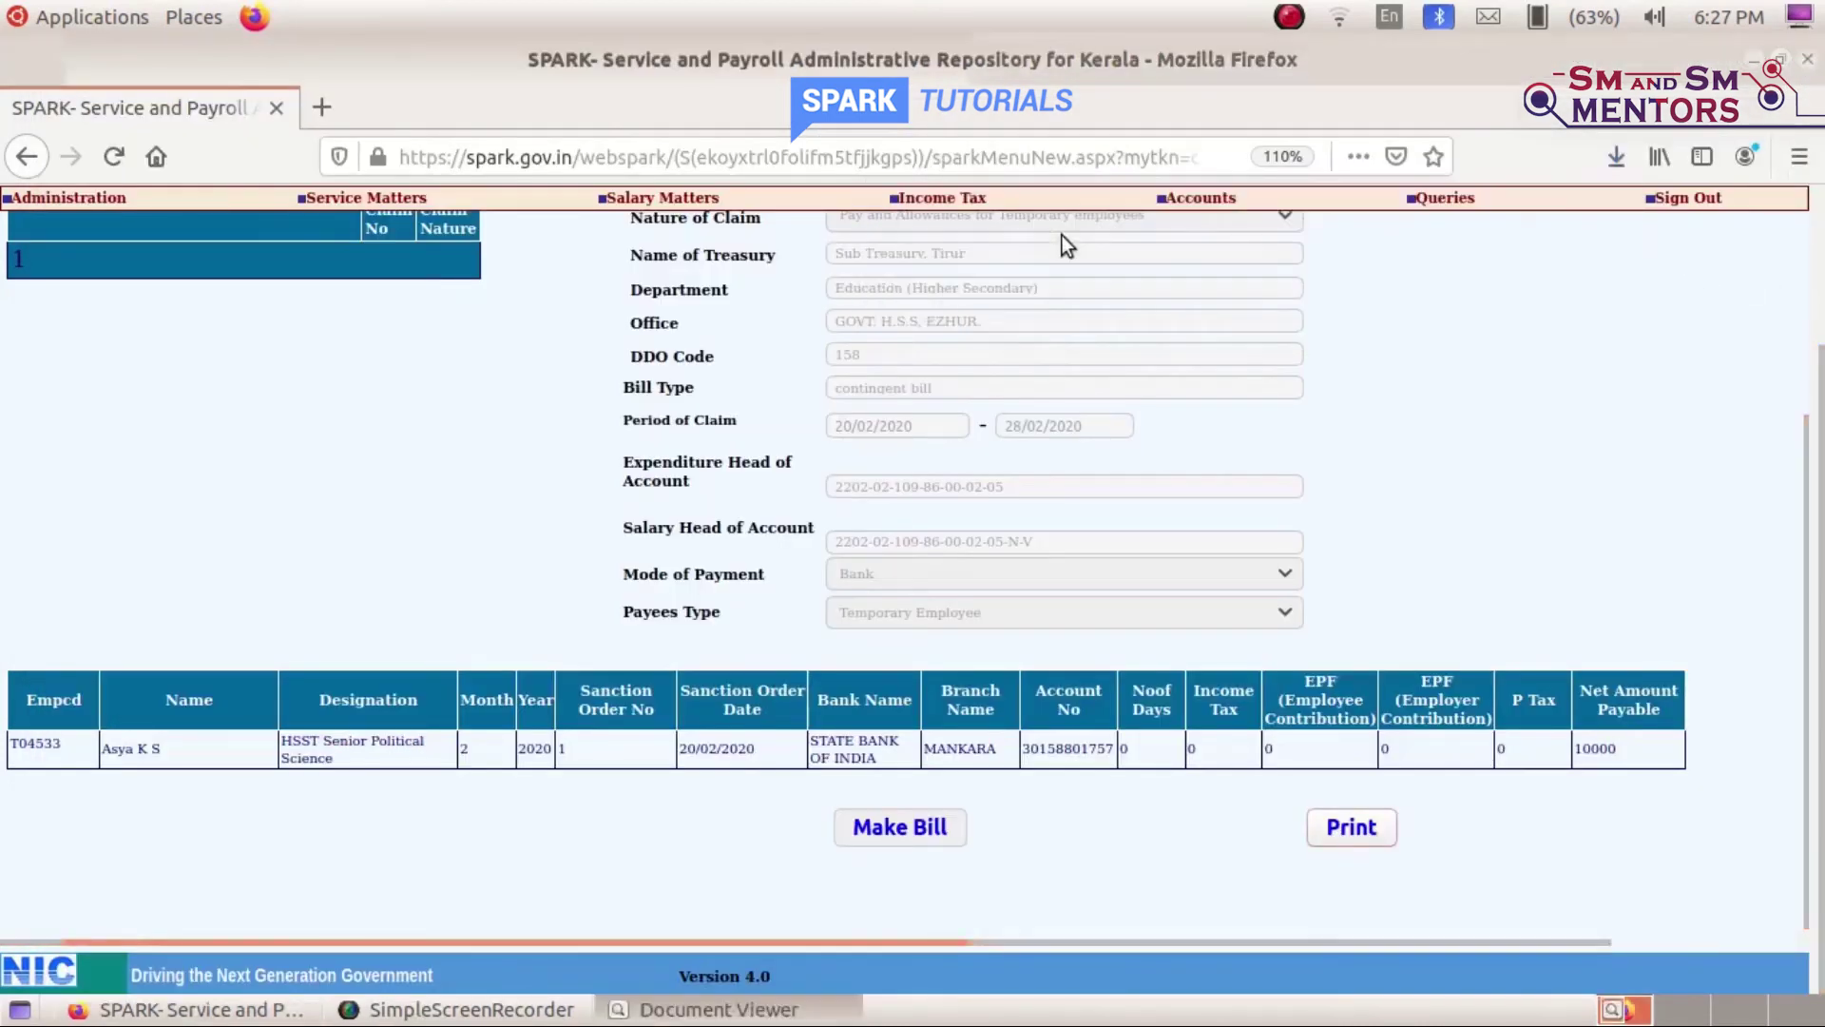
{"action": "left_click", "coordinate": [200, 115]}
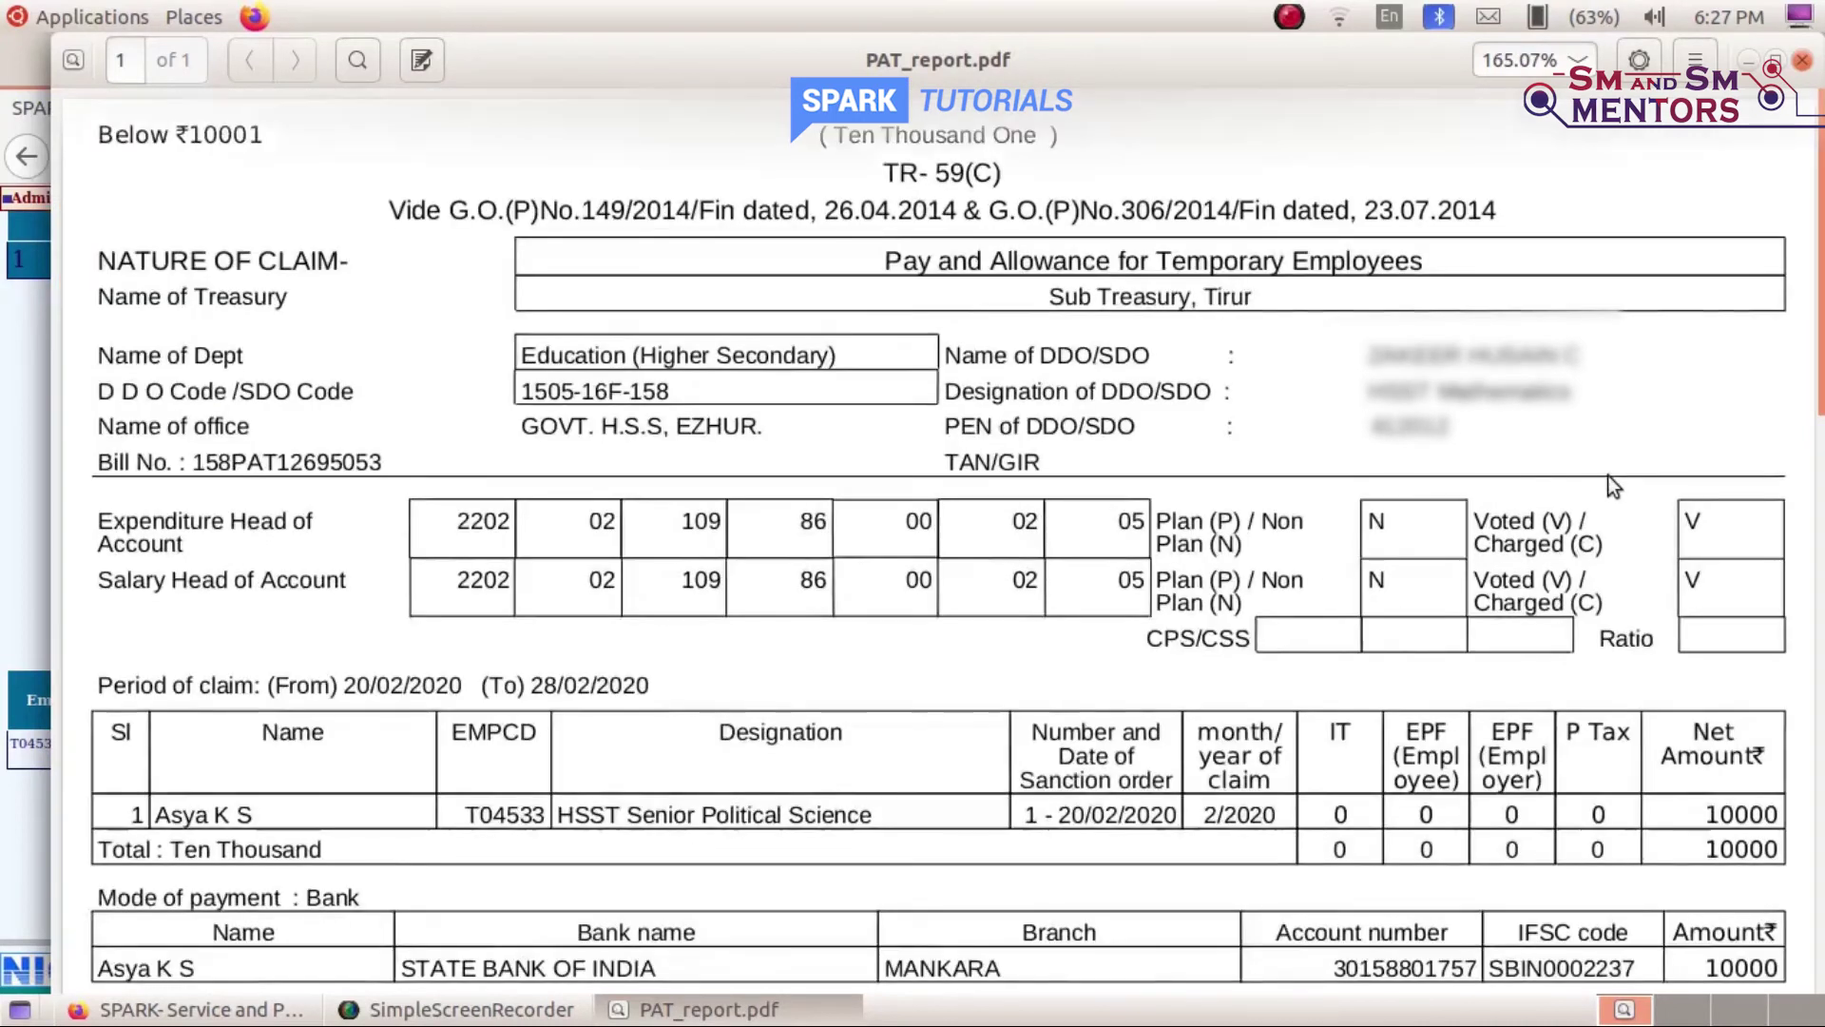
{"action": "left_click", "coordinate": [1804, 62]}
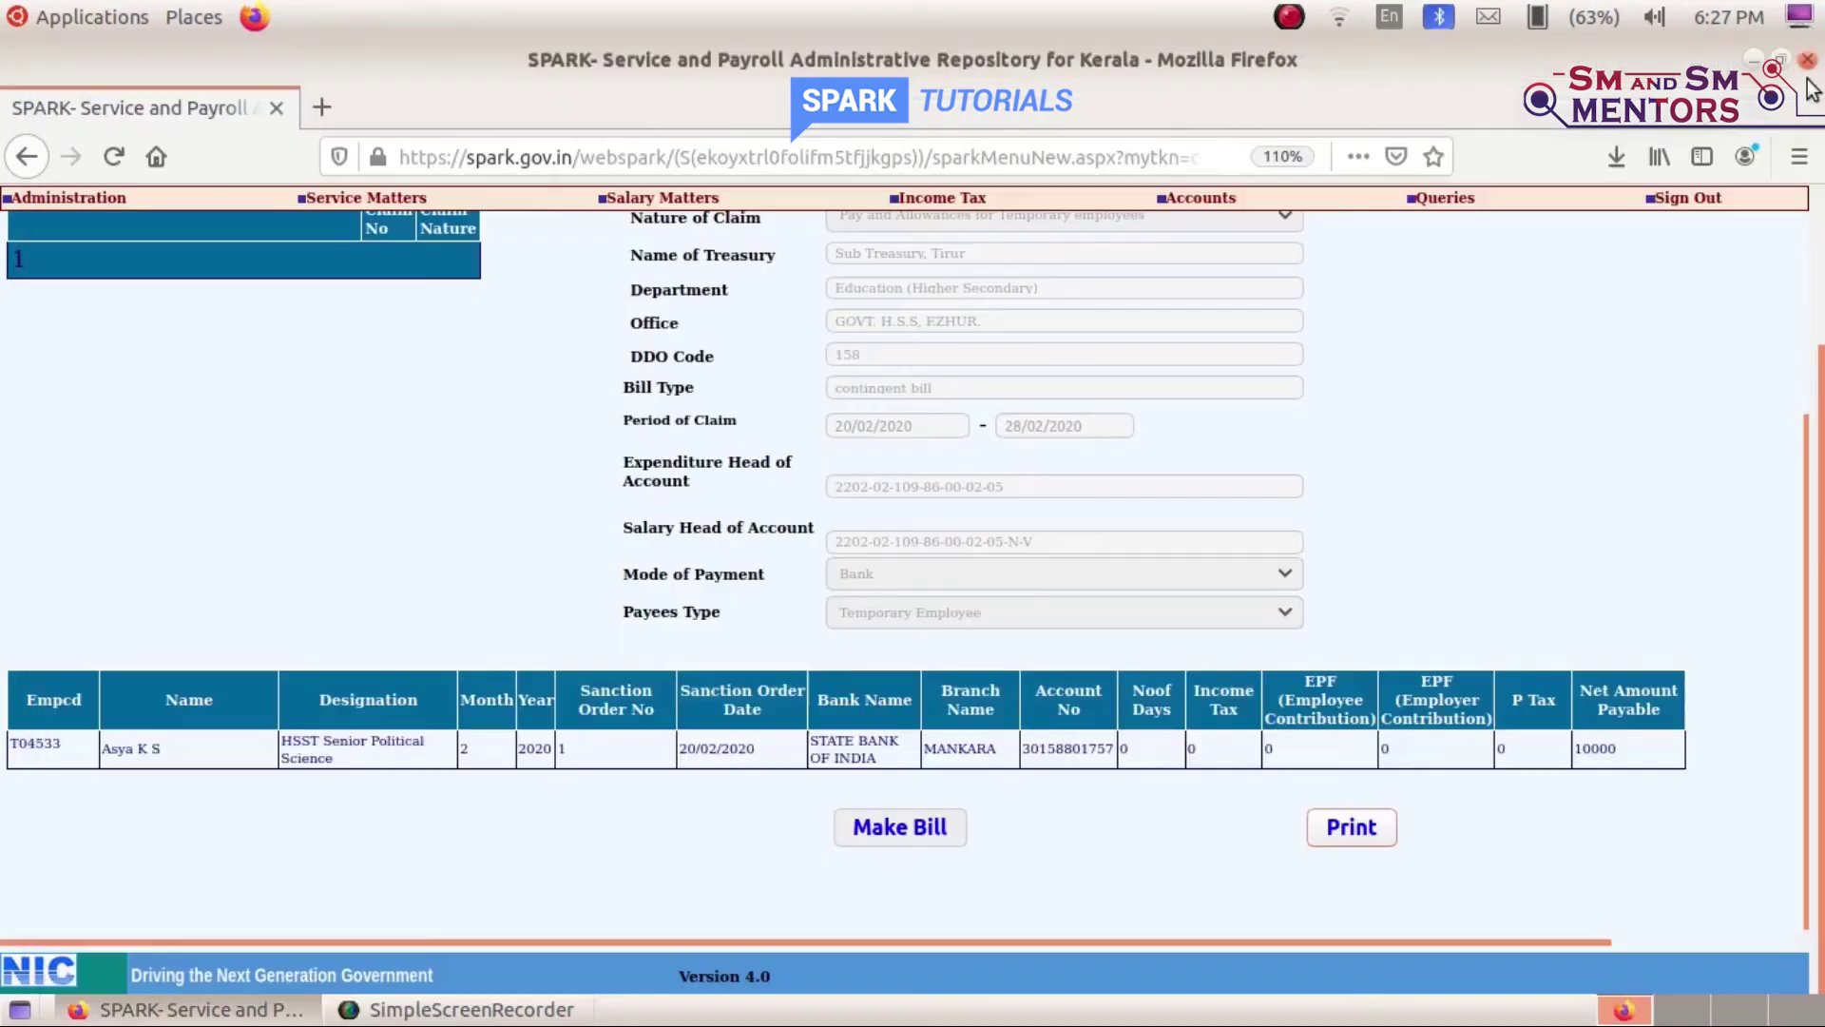
List bills to e-submit for Education (Higher Secondary), GOVT. H.S.S, EZHUR., Other Claims, DDO 158.
{"action": "scroll", "coordinate": [1662, 683], "scroll_direction": "up", "scroll_amount": 5}
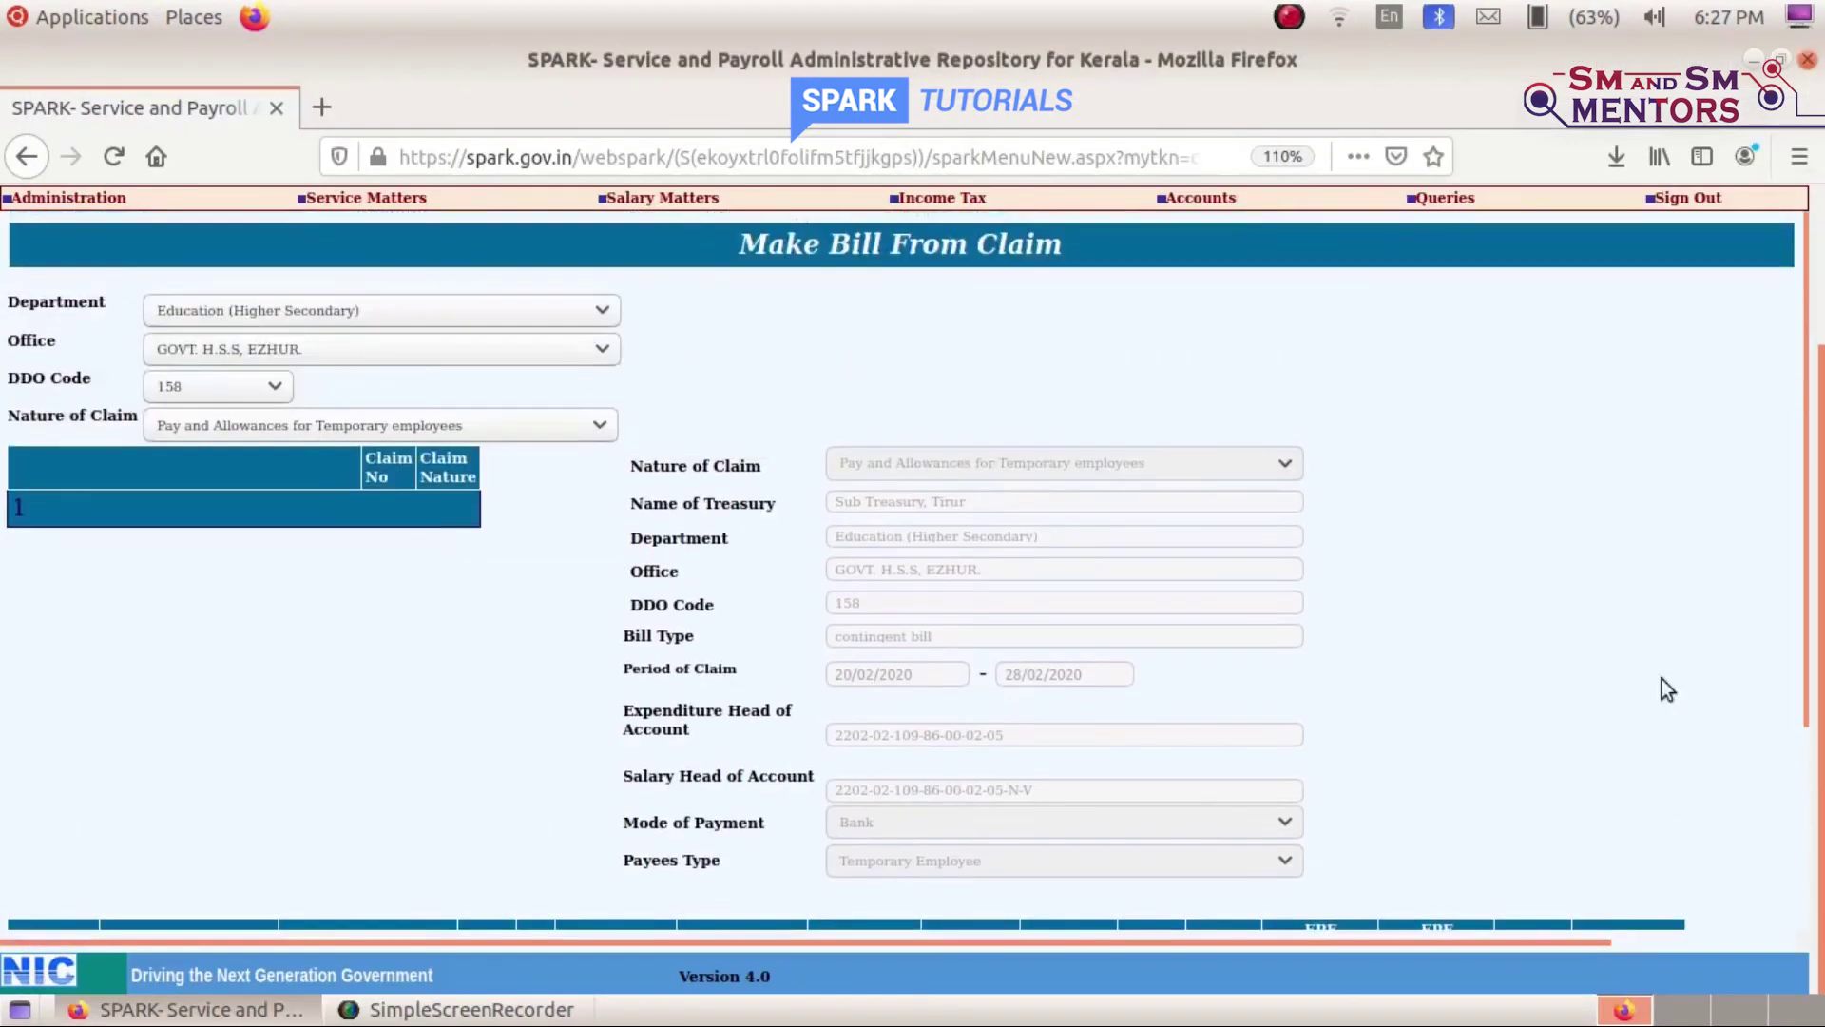
{"action": "scroll", "coordinate": [1406, 523], "scroll_direction": "up", "scroll_amount": 3}
{"action": "mouse_move", "coordinate": [1198, 371]}
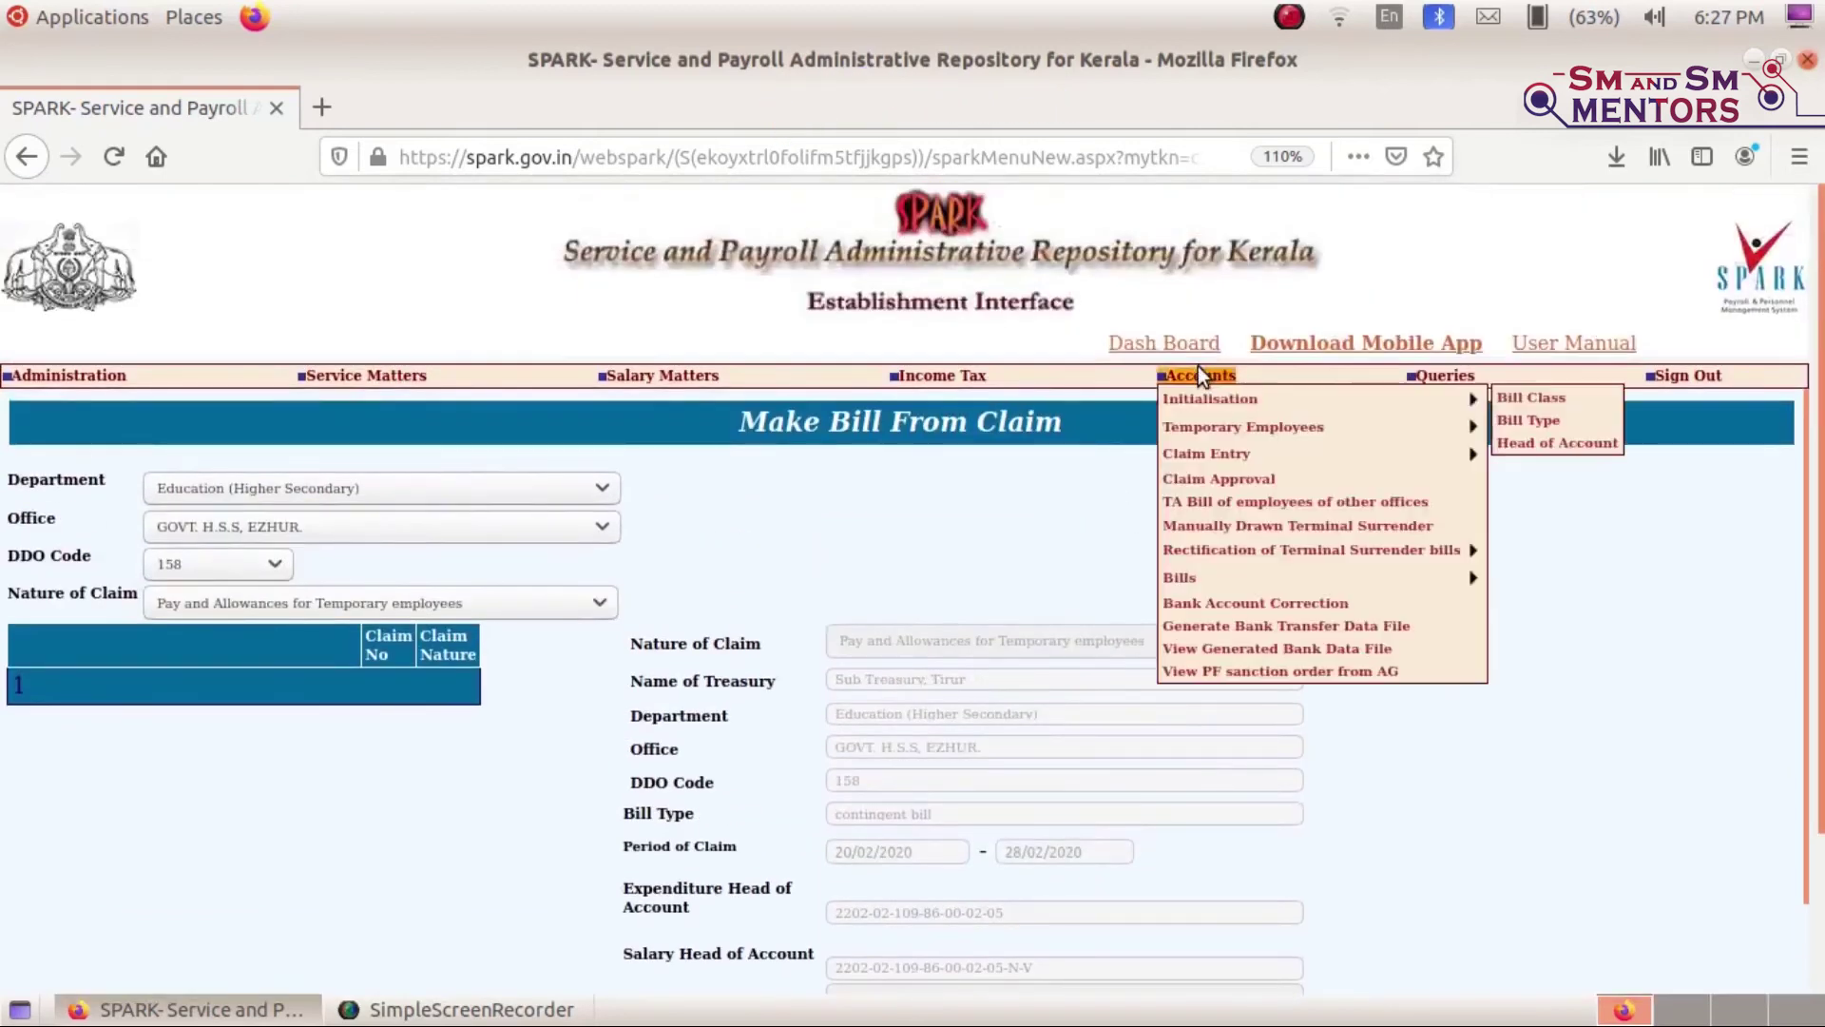
{"action": "mouse_move", "coordinate": [1320, 576]}
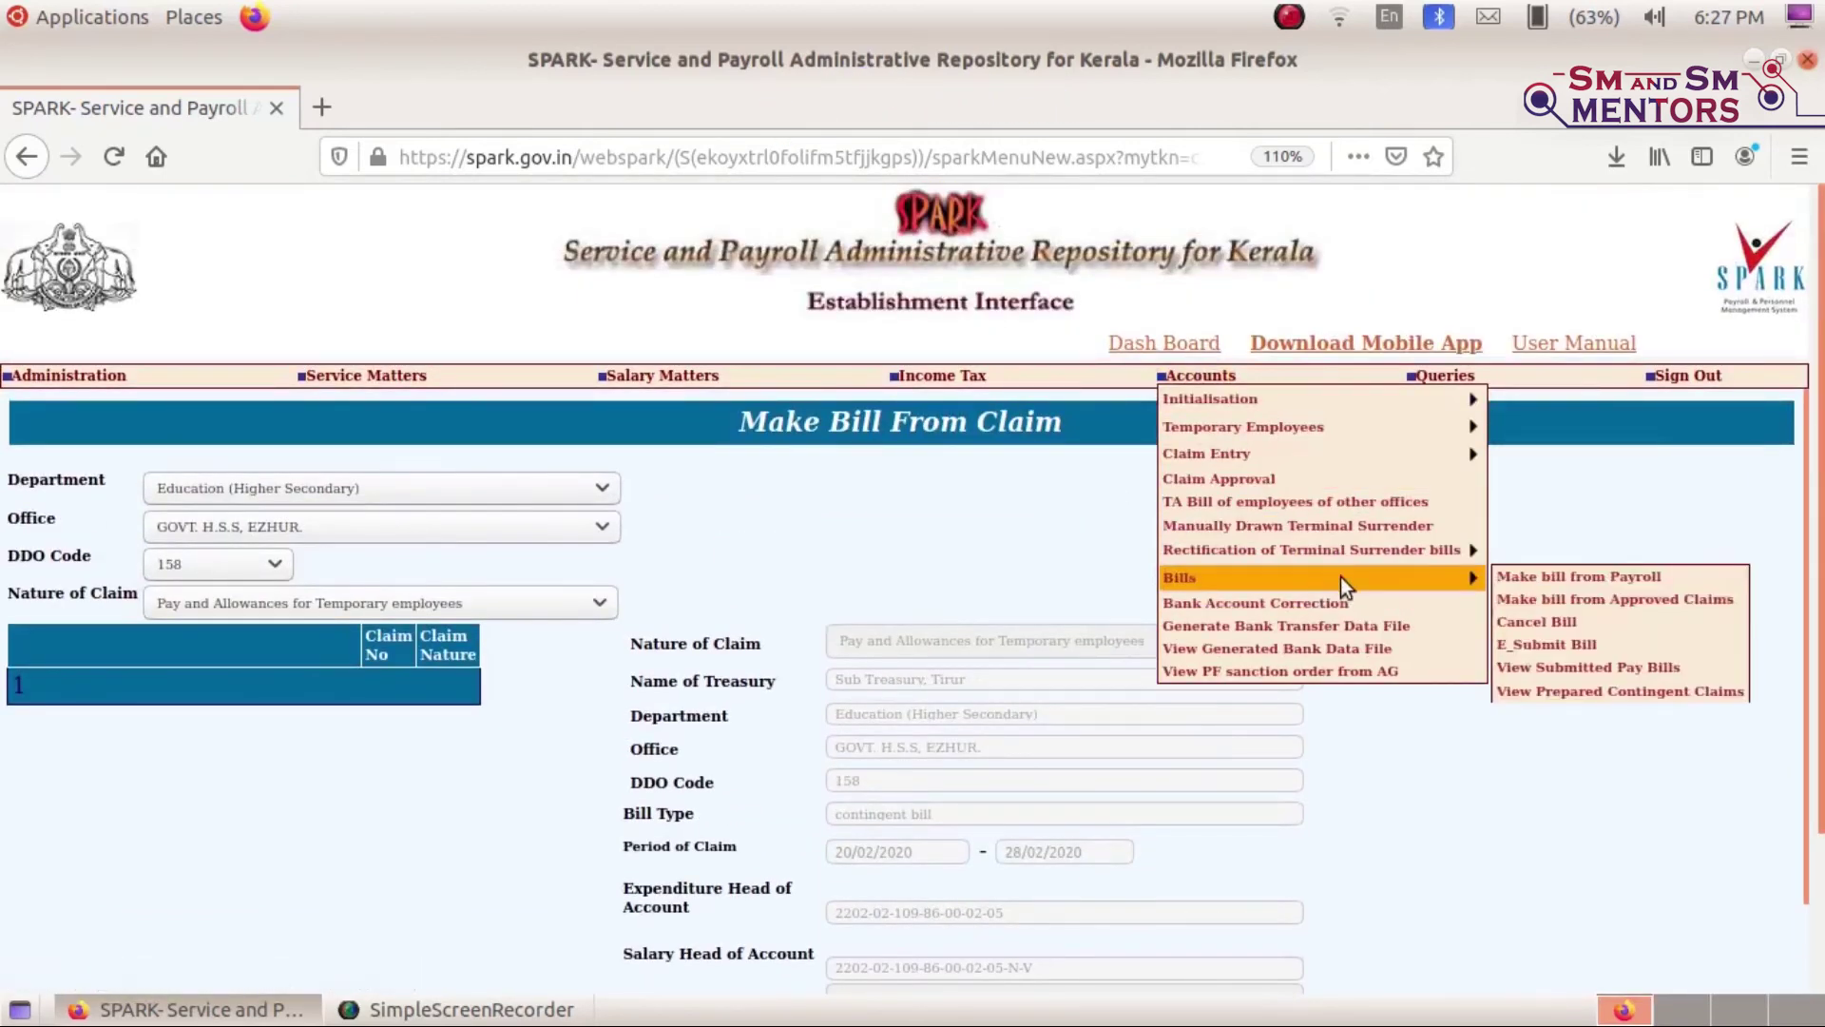
{"action": "left_click", "coordinate": [1579, 646]}
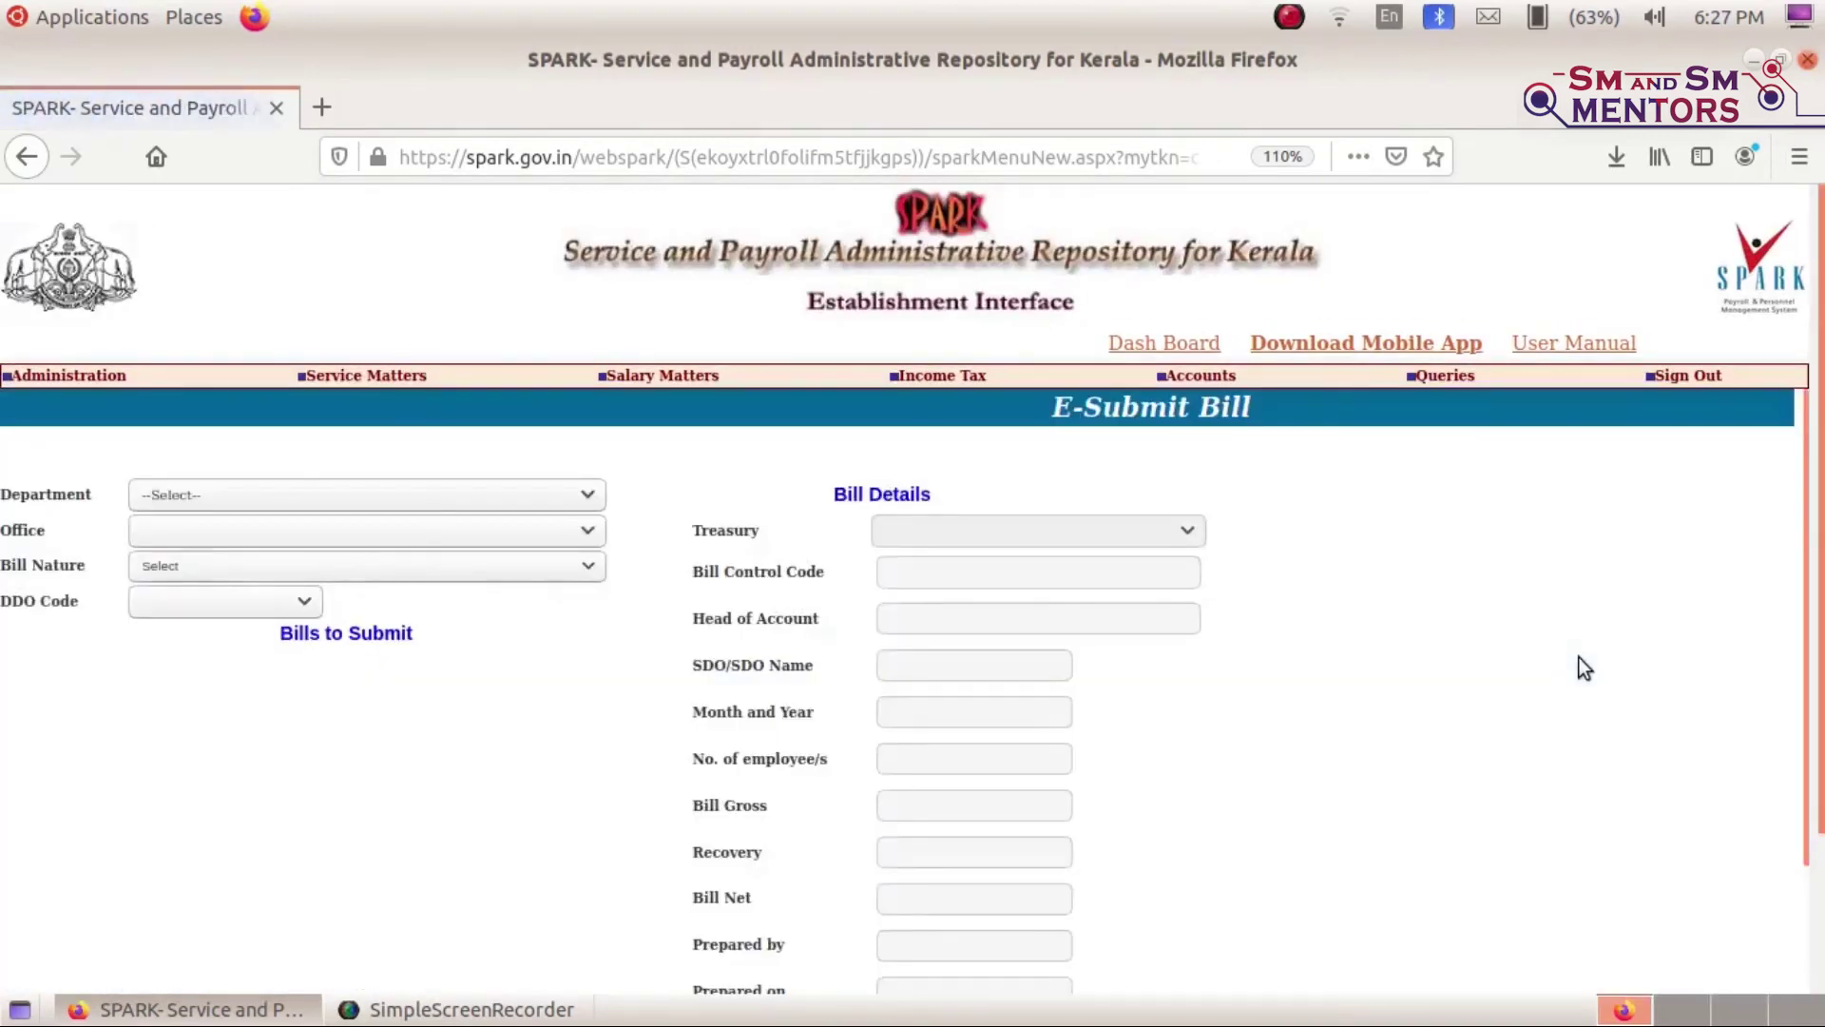
{"action": "left_click", "coordinate": [240, 493]}
{"action": "left_click", "coordinate": [245, 556]}
{"action": "left_click", "coordinate": [190, 529]}
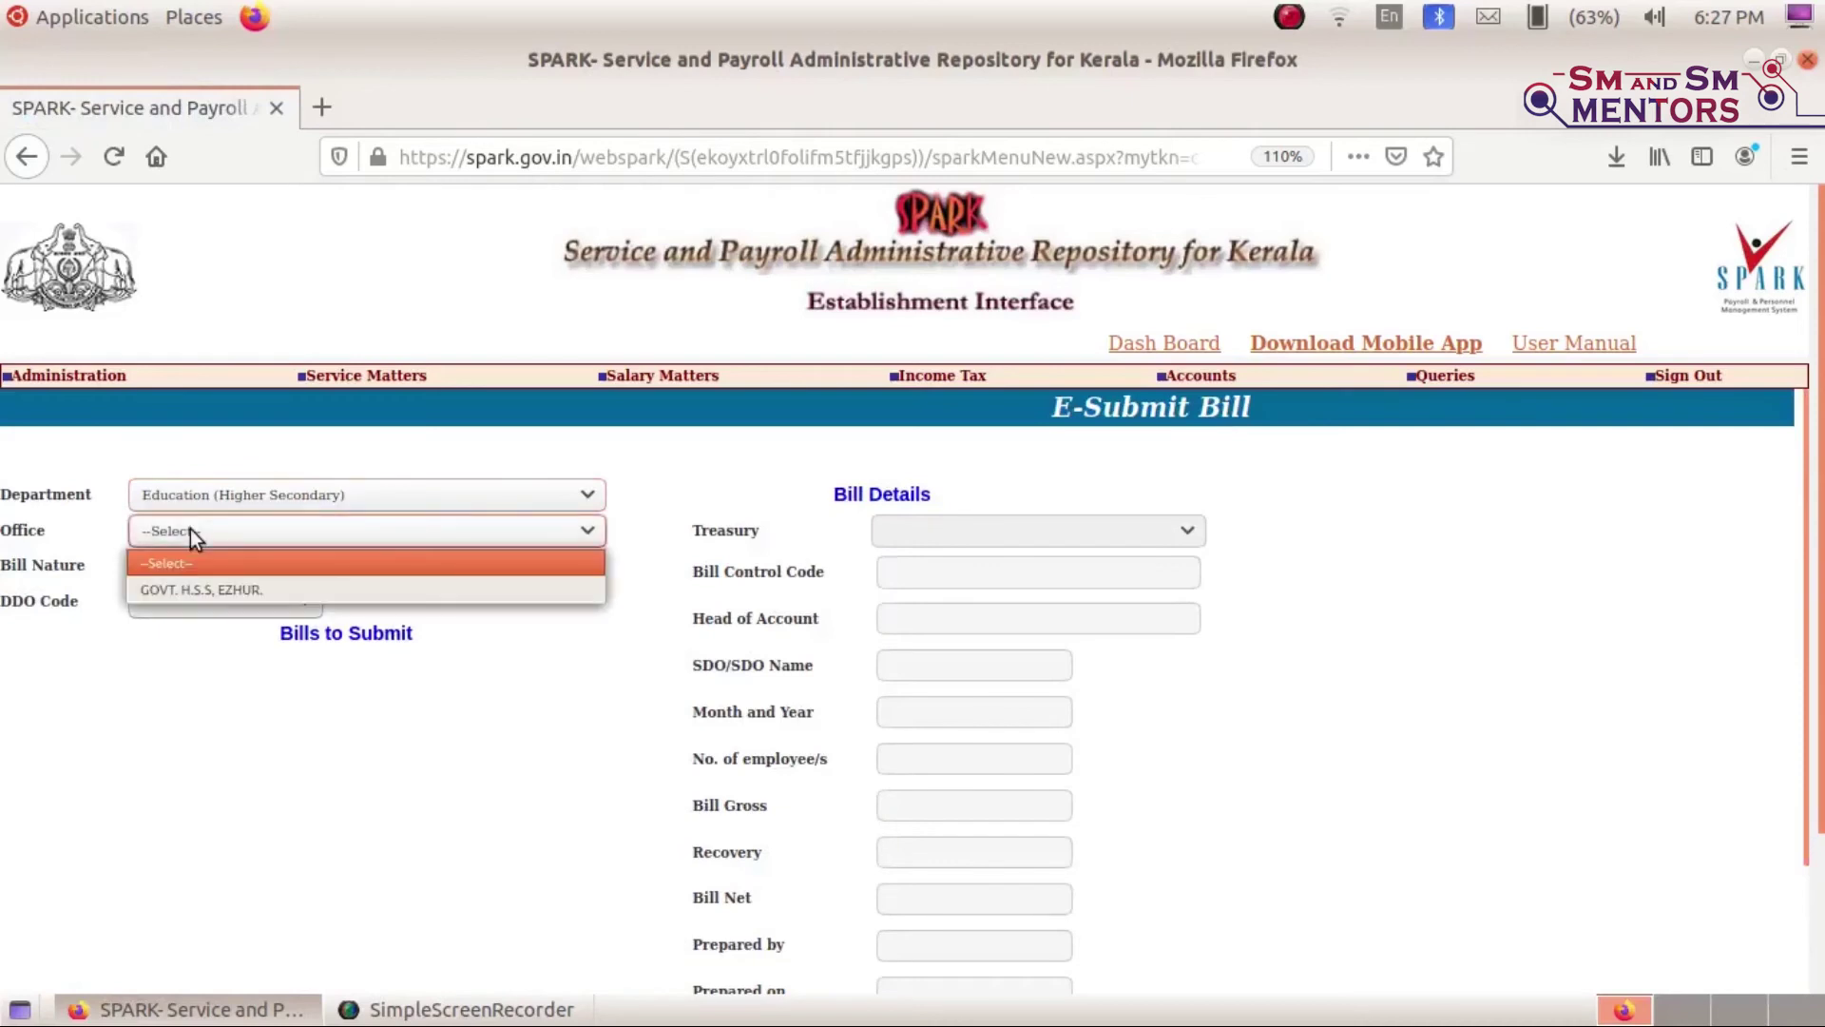
{"action": "left_click", "coordinate": [192, 586]}
{"action": "left_click", "coordinate": [175, 568]}
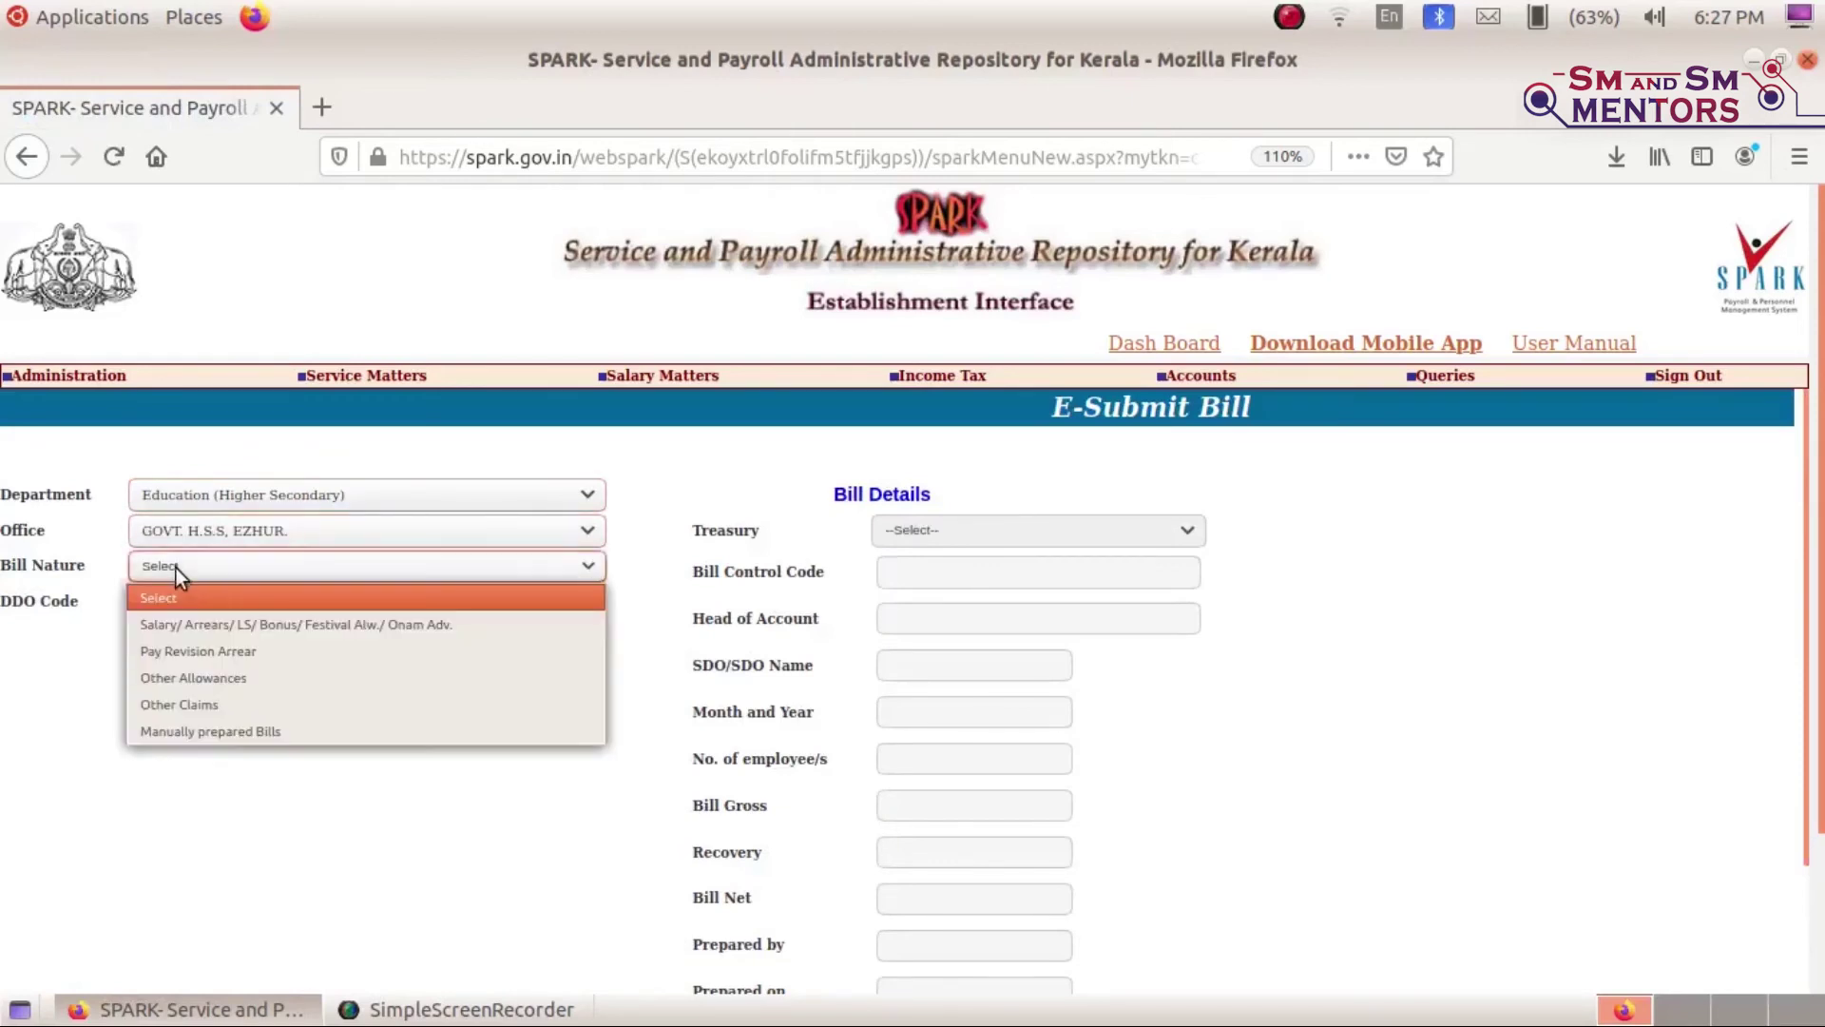
{"action": "left_click", "coordinate": [223, 704]}
{"action": "left_click", "coordinate": [221, 601]}
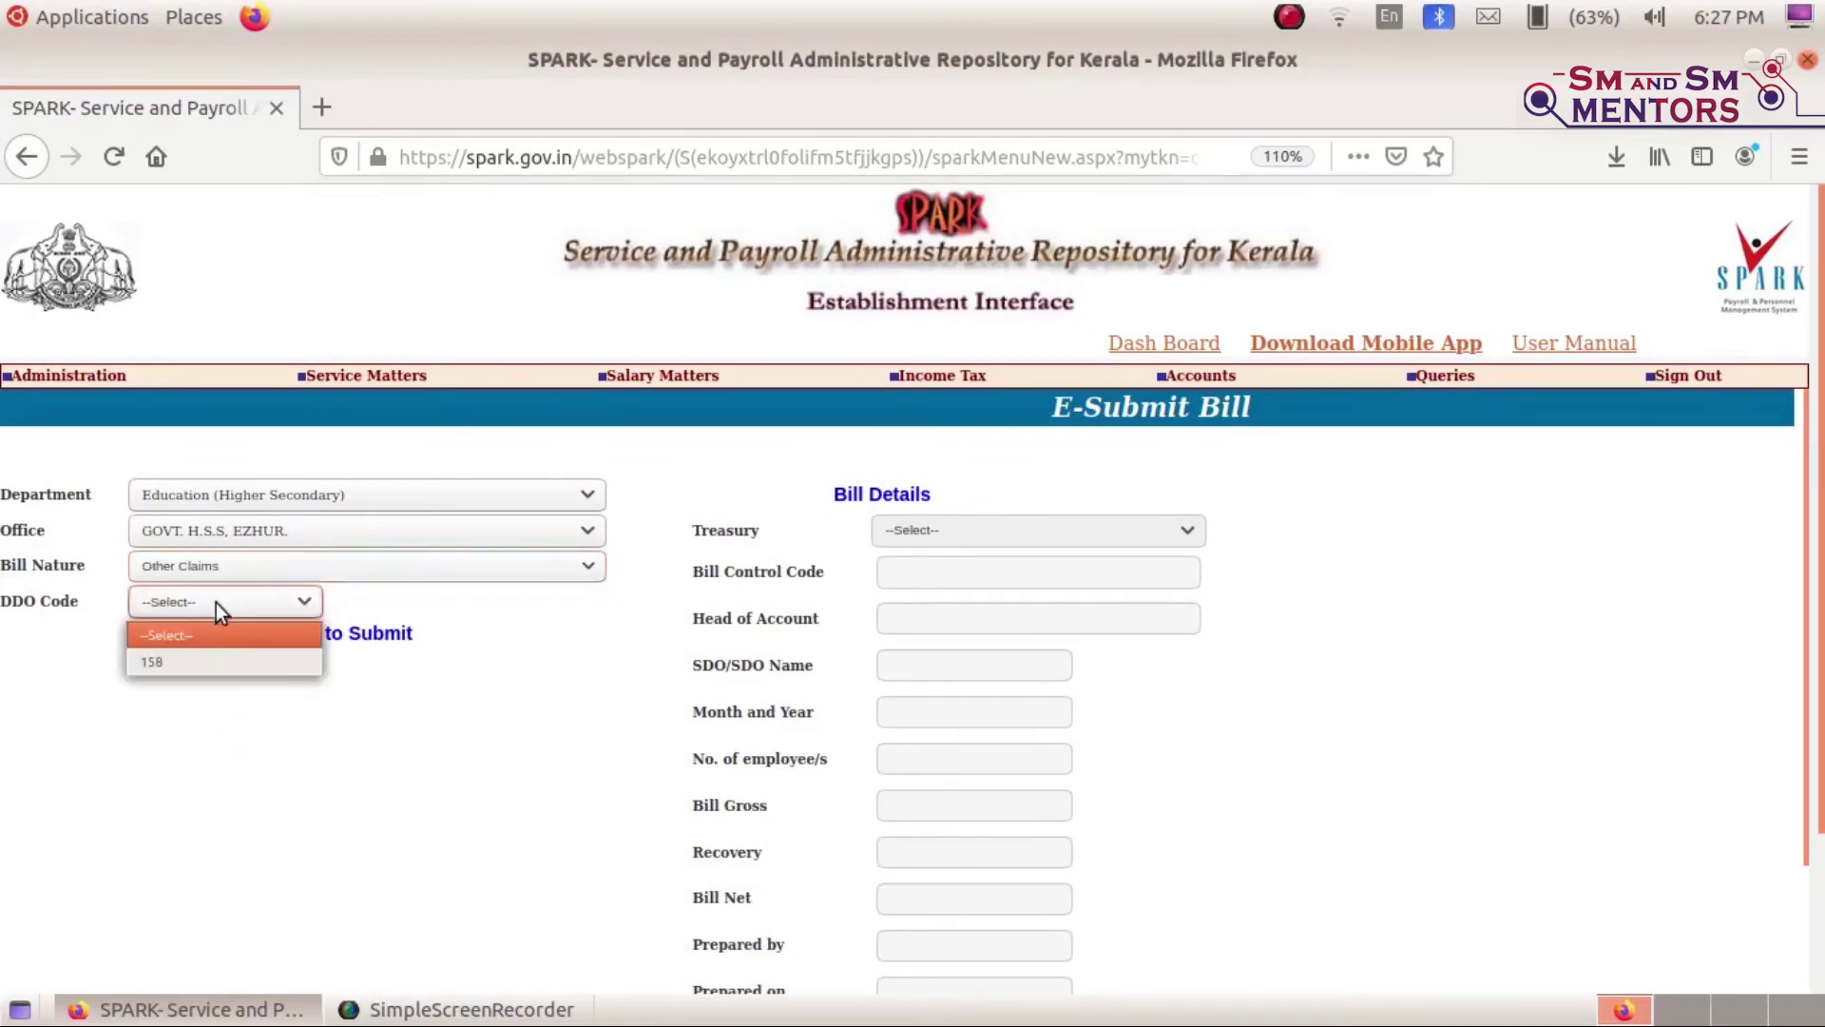
{"action": "left_click", "coordinate": [192, 664]}
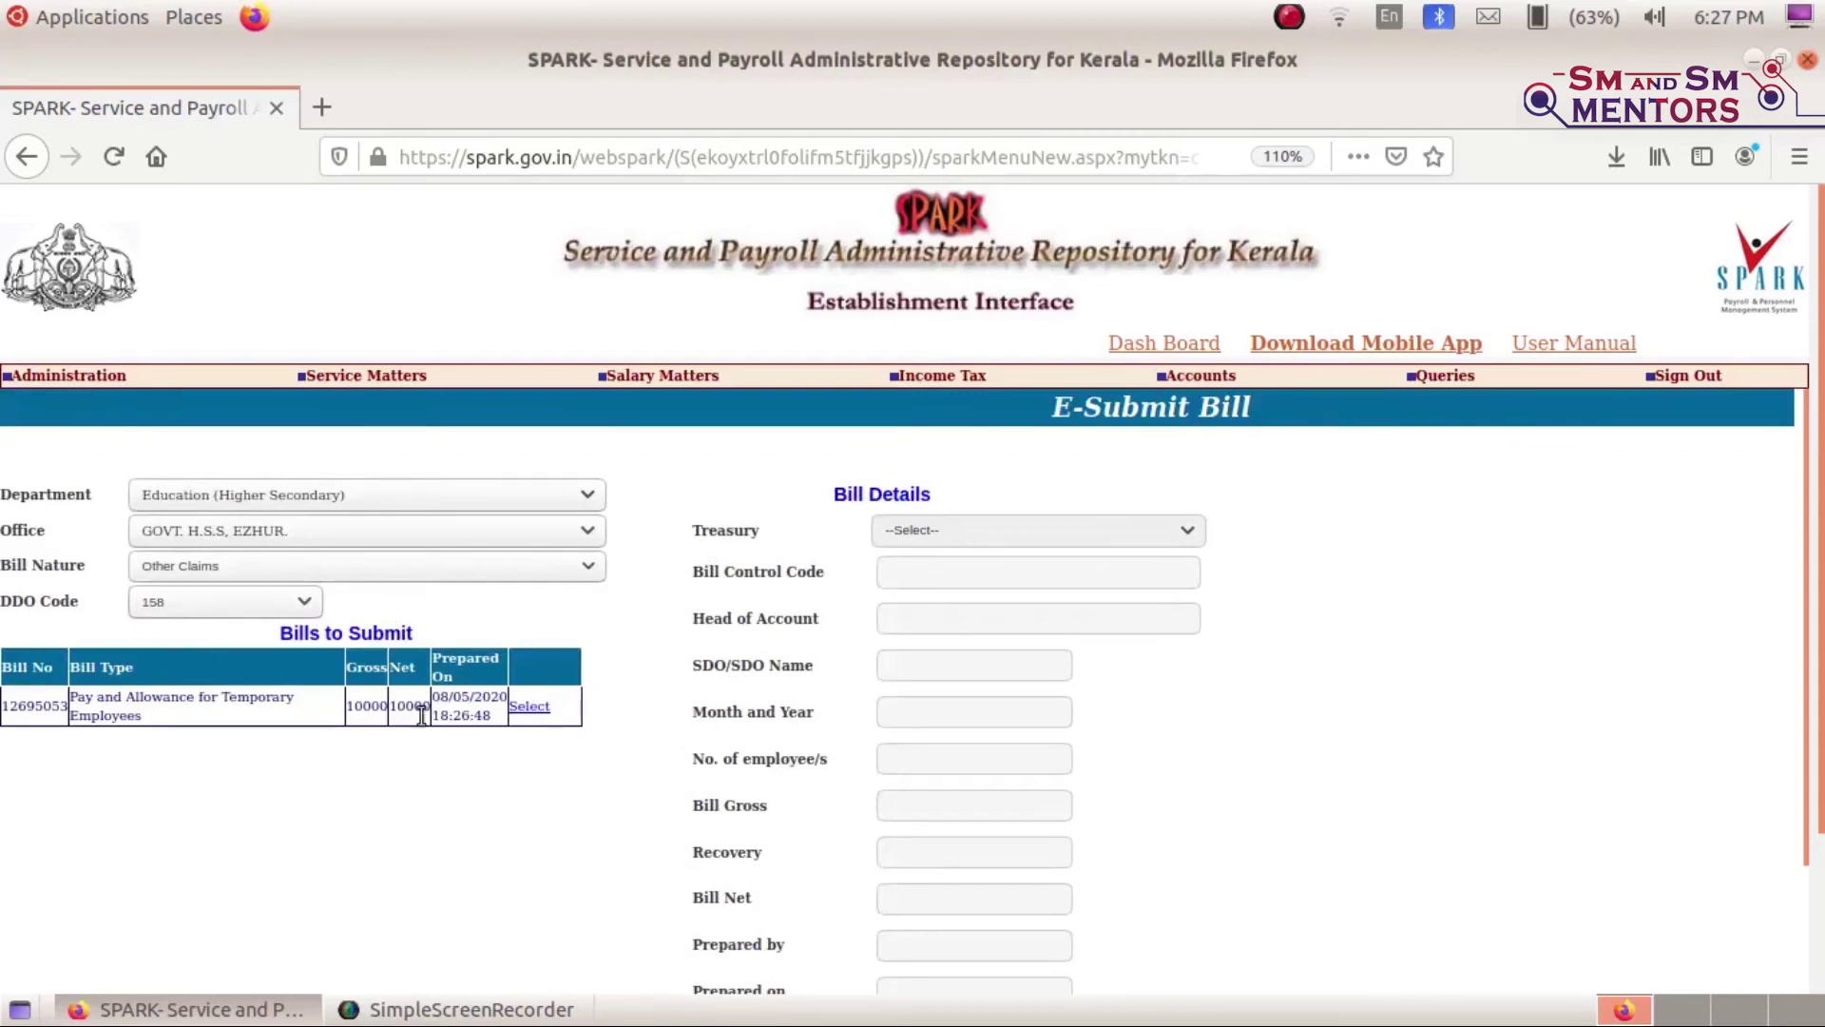
Select bill 12695053, Approve and Submit it, and dismiss the two NICDSign client errors.
{"action": "left_click", "coordinate": [532, 706]}
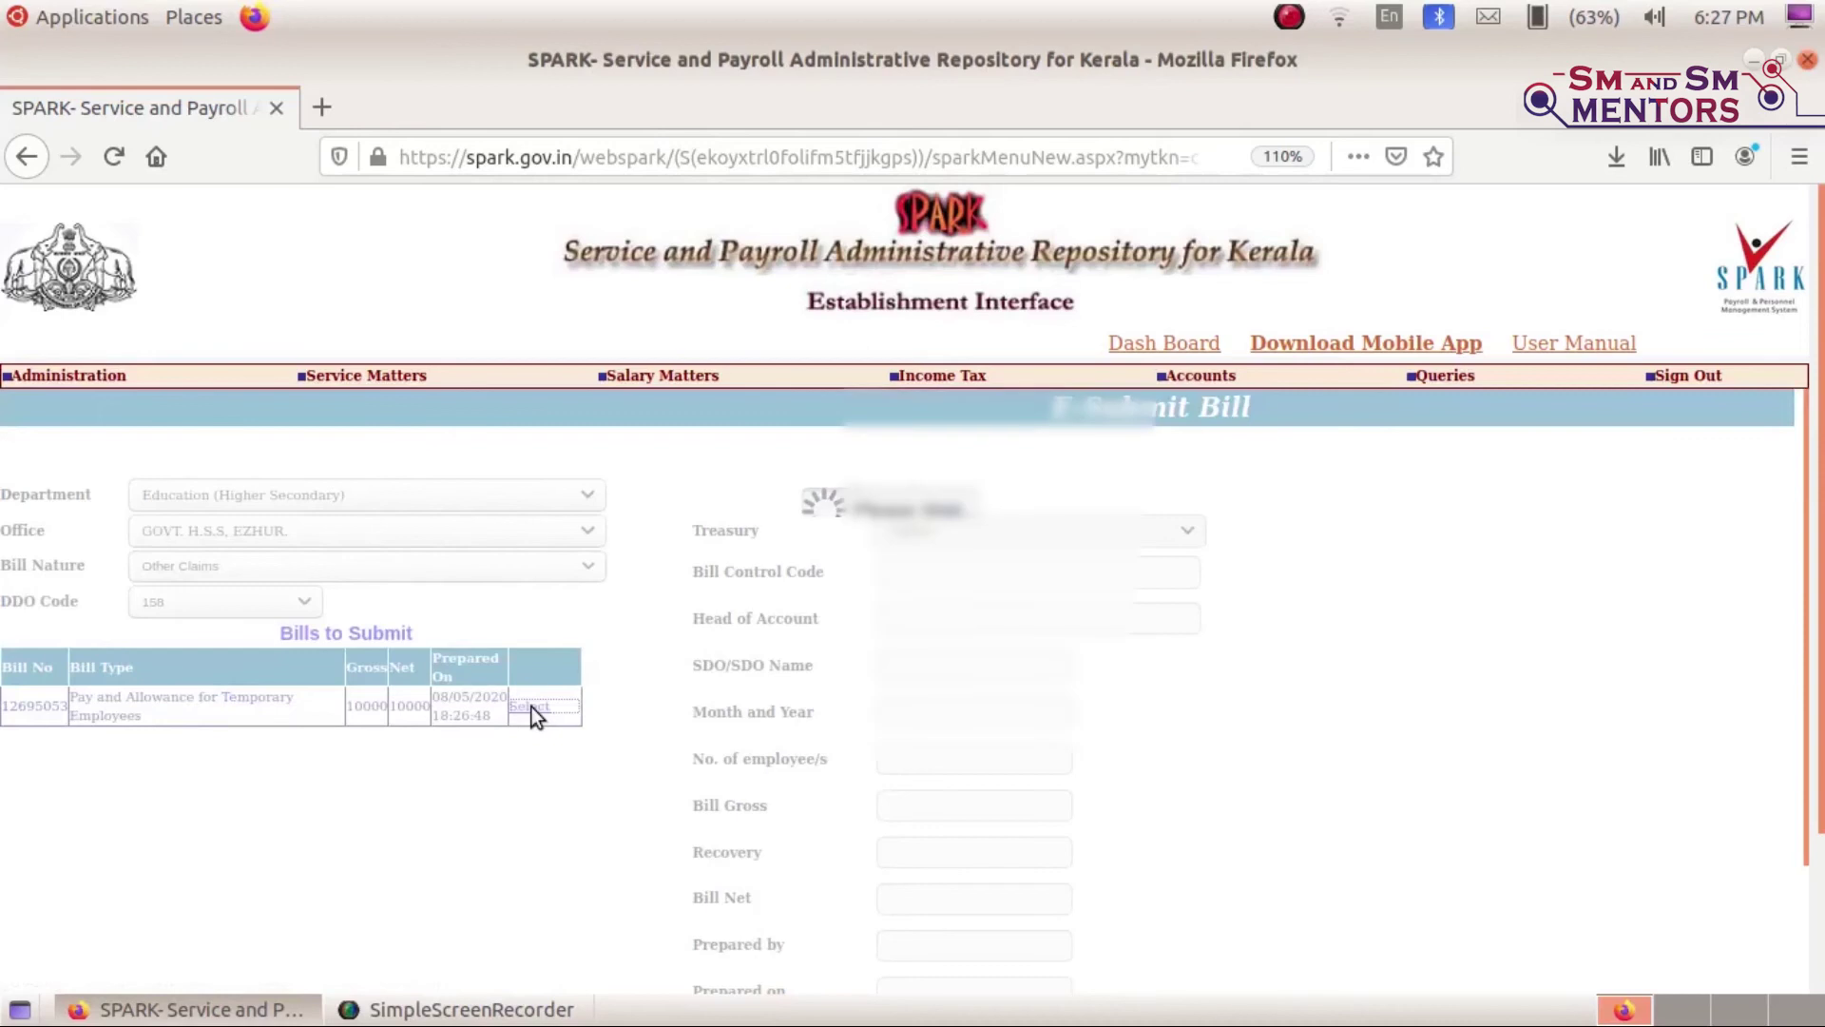
{"action": "scroll", "coordinate": [1138, 791], "scroll_direction": "down", "scroll_amount": 2}
{"action": "scroll", "coordinate": [1138, 791], "scroll_direction": "down", "scroll_amount": 2}
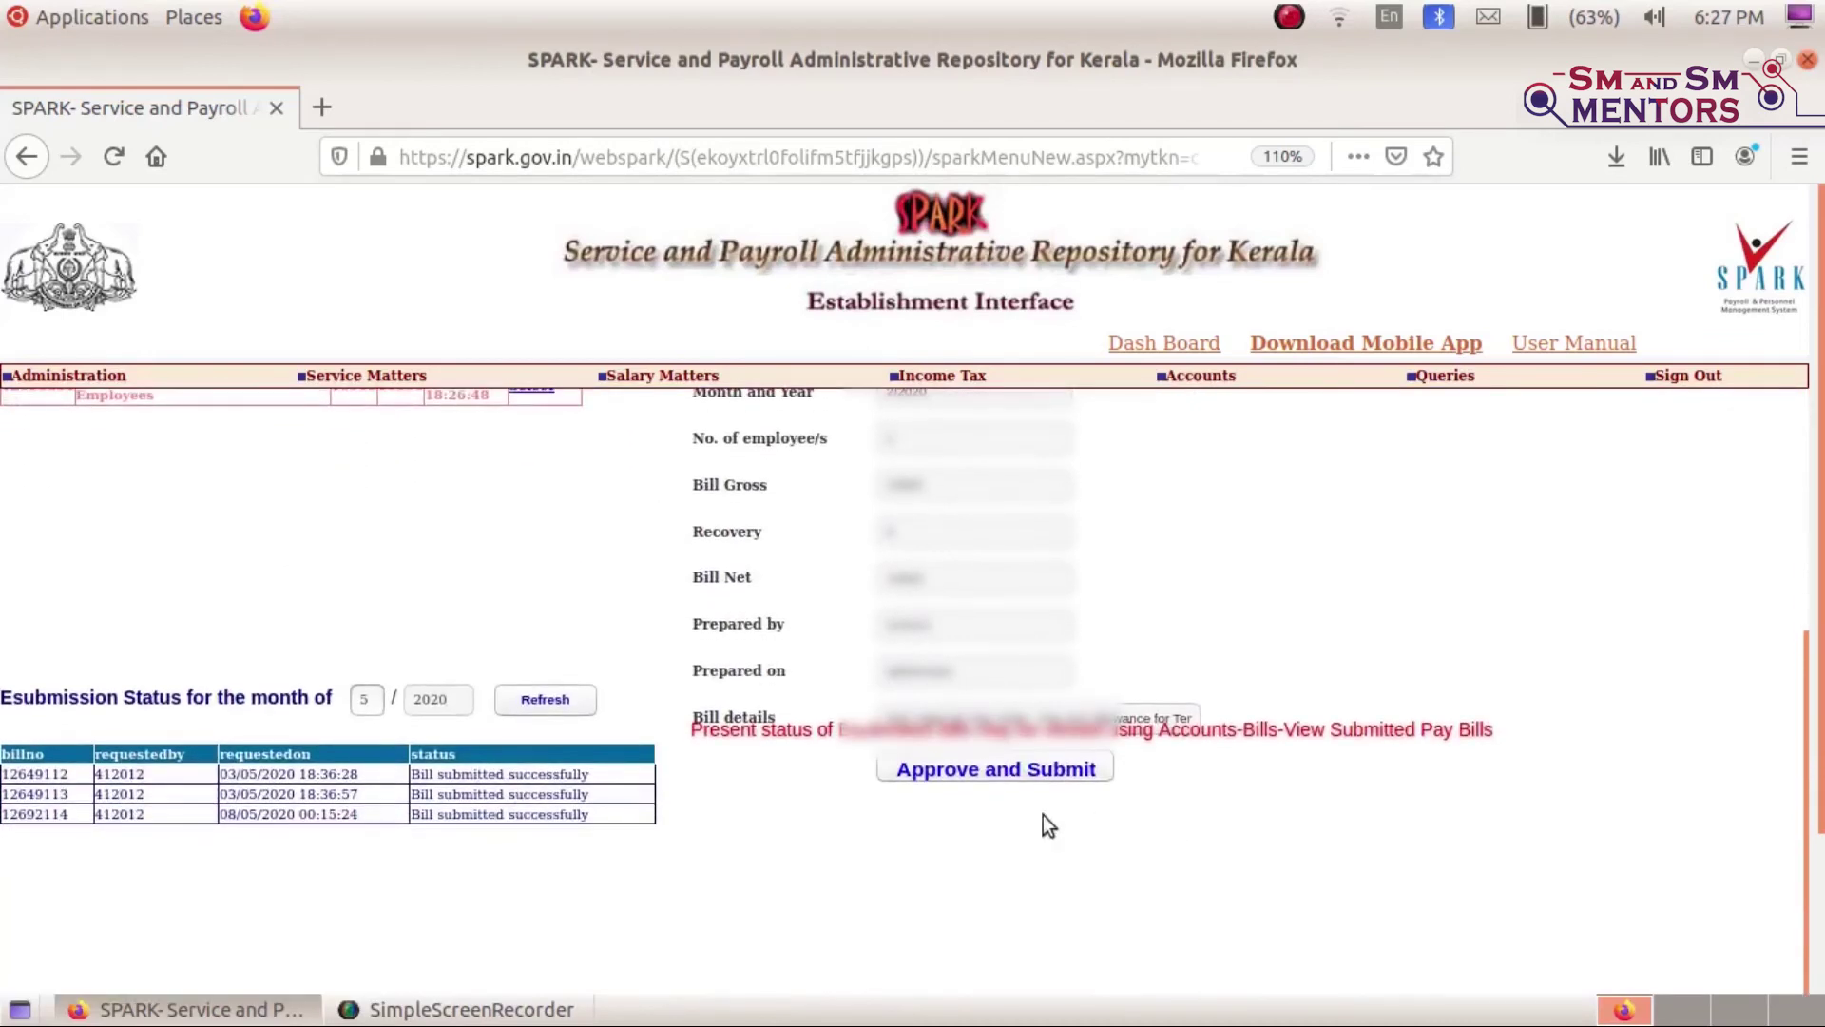
{"action": "left_click", "coordinate": [1009, 774]}
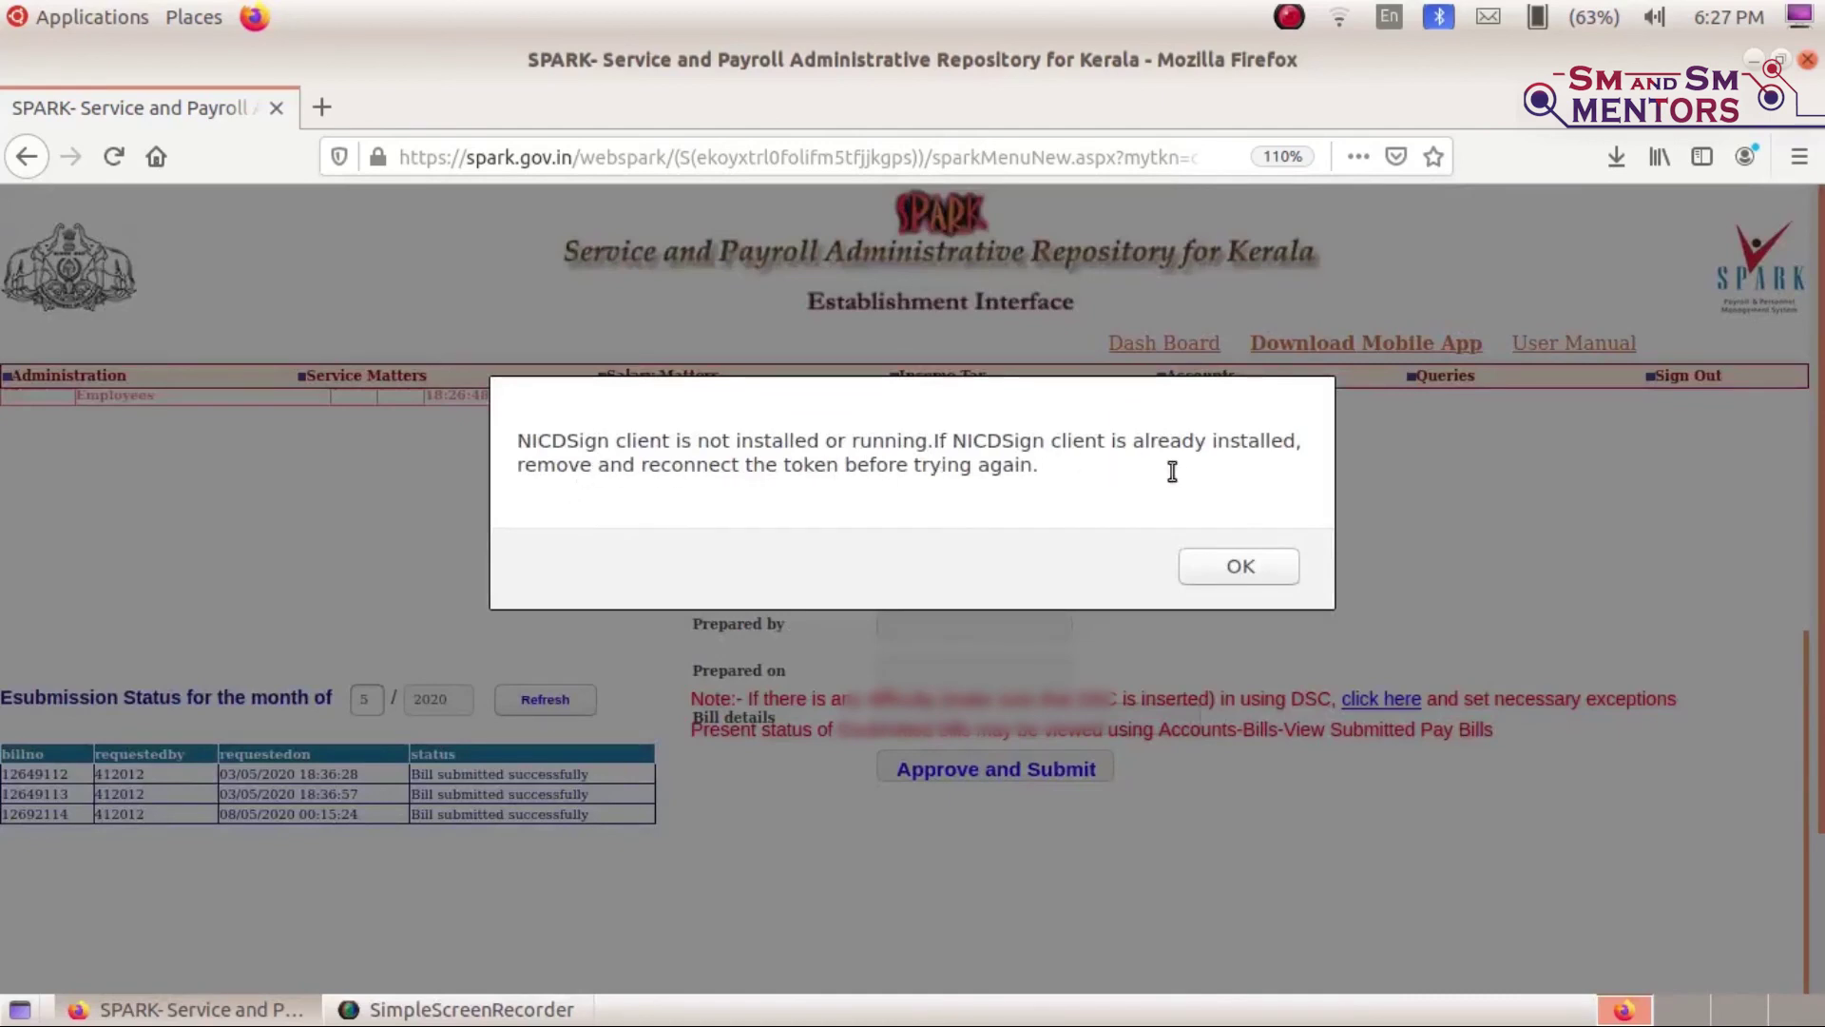
{"action": "left_click", "coordinate": [1246, 569]}
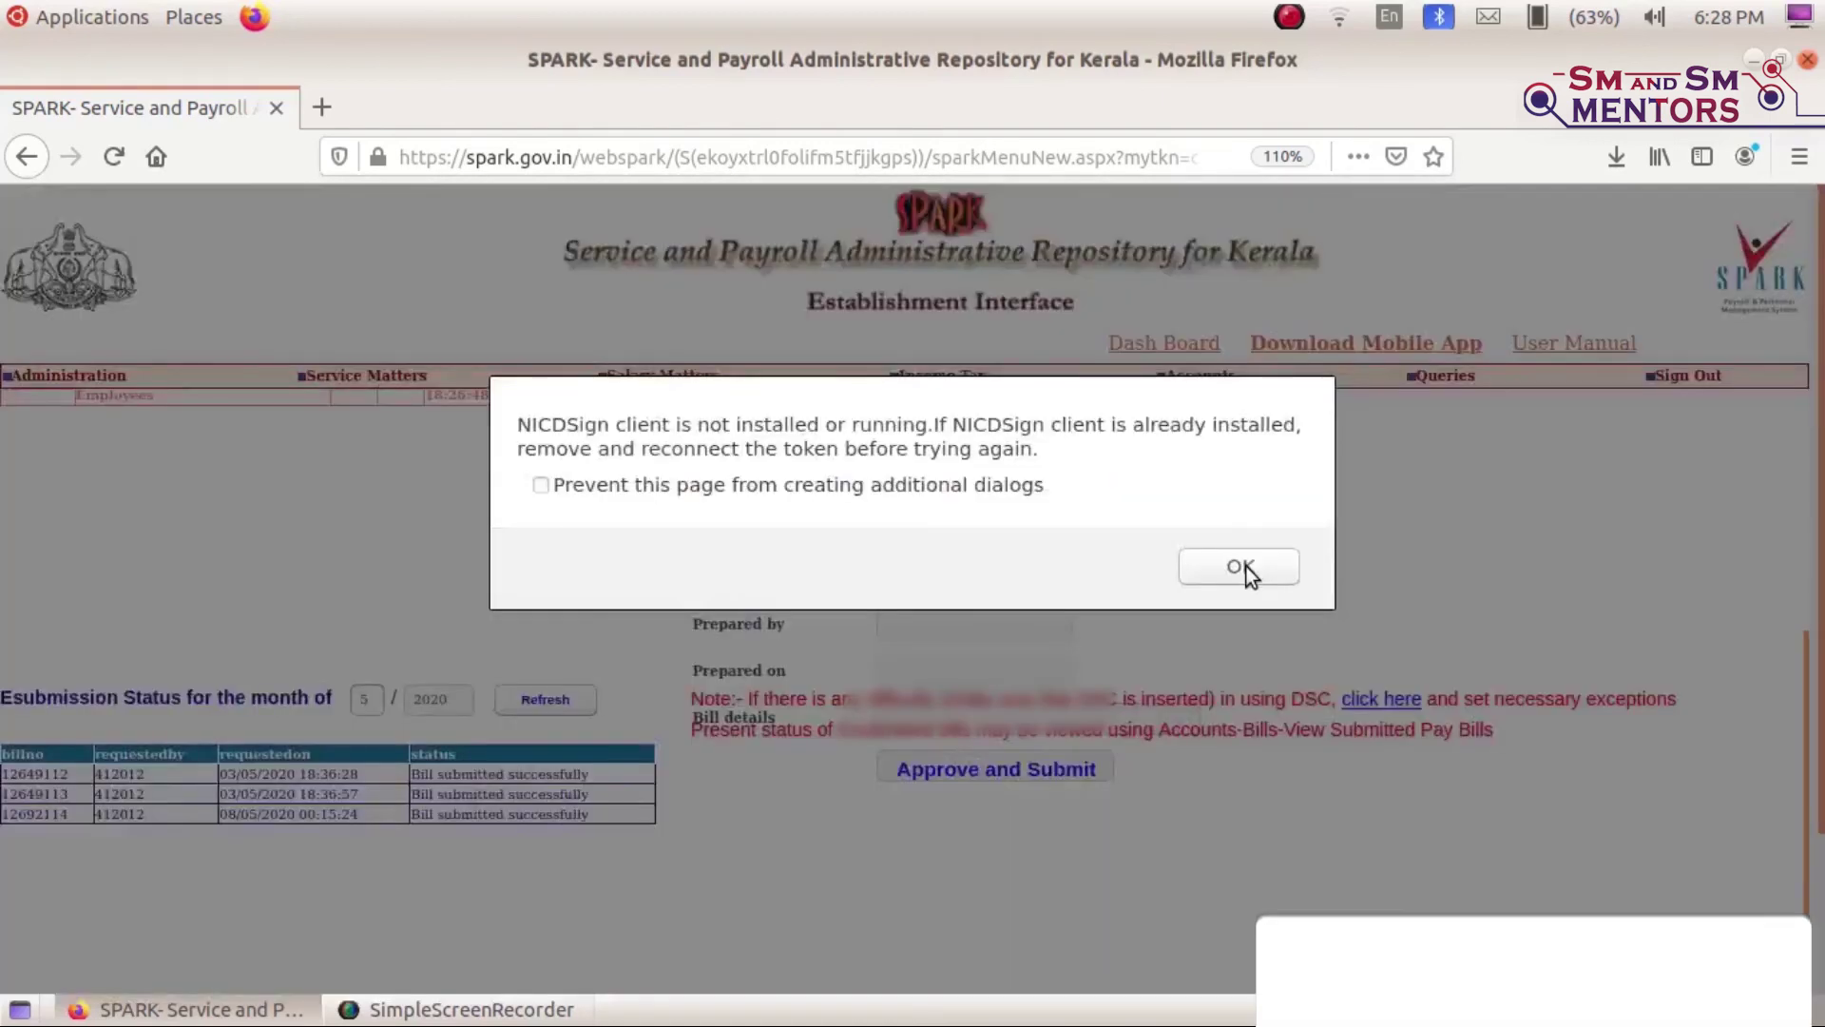
{"action": "left_click", "coordinate": [1240, 567]}
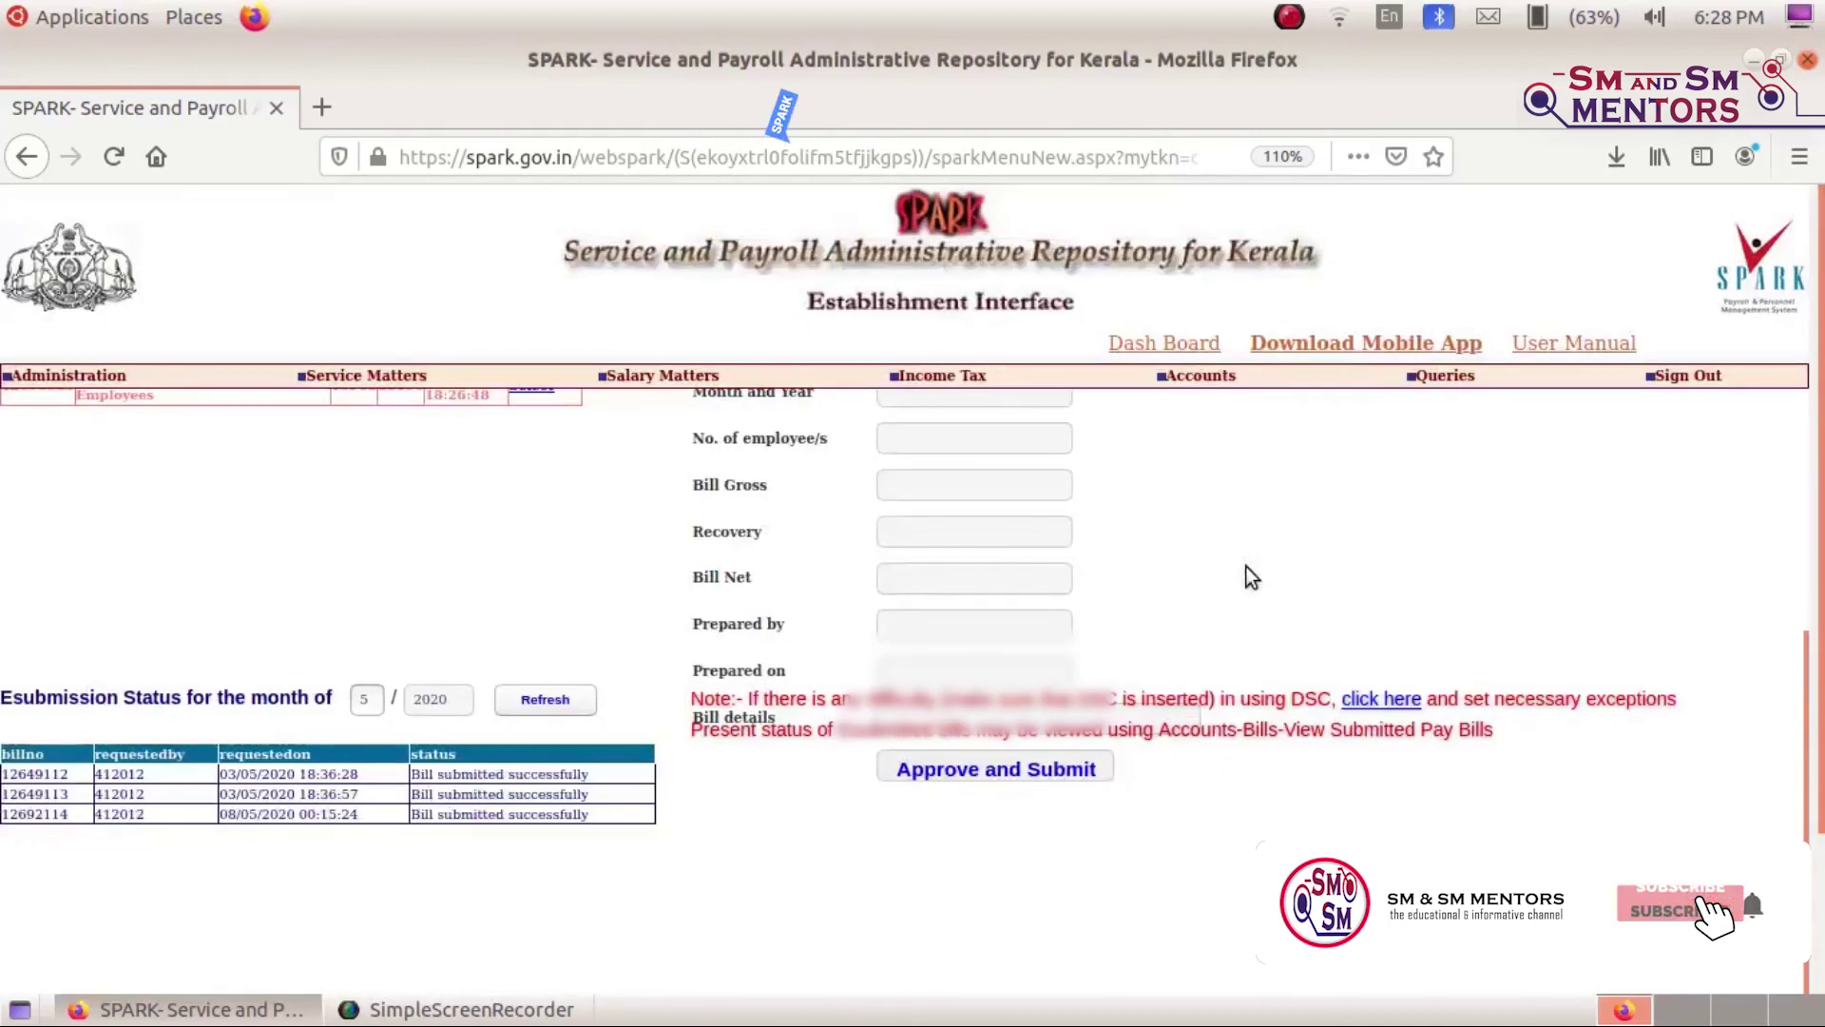